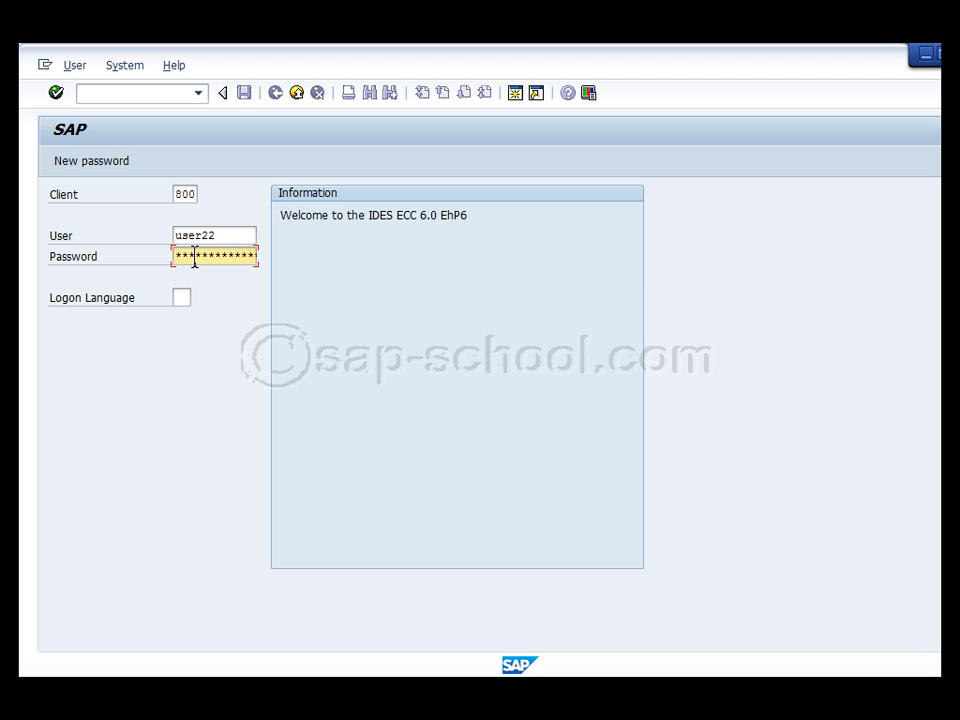
Log on, run transaction SPRO and open the SAP Reference IMG
key(Return)
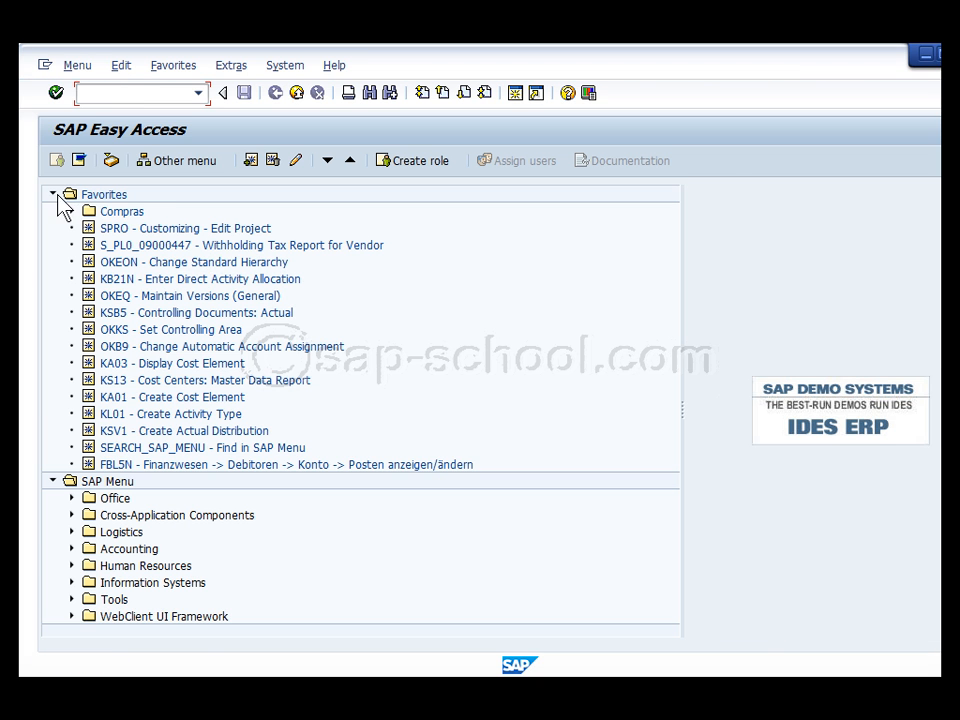
click(54, 194)
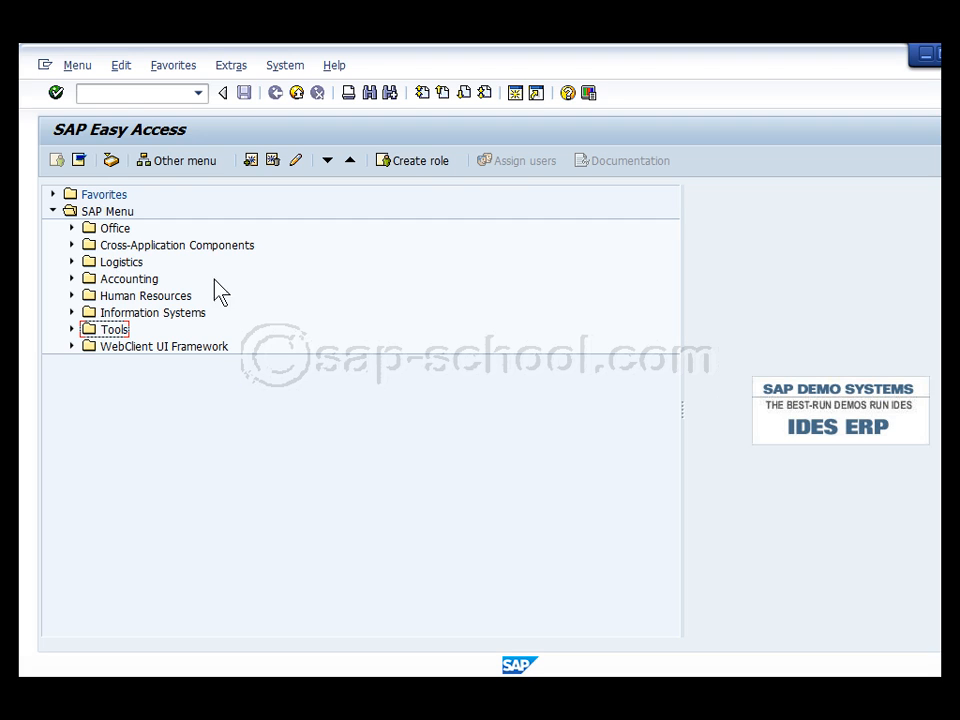
click(121, 93)
text(spro)
click(56, 93)
click(127, 163)
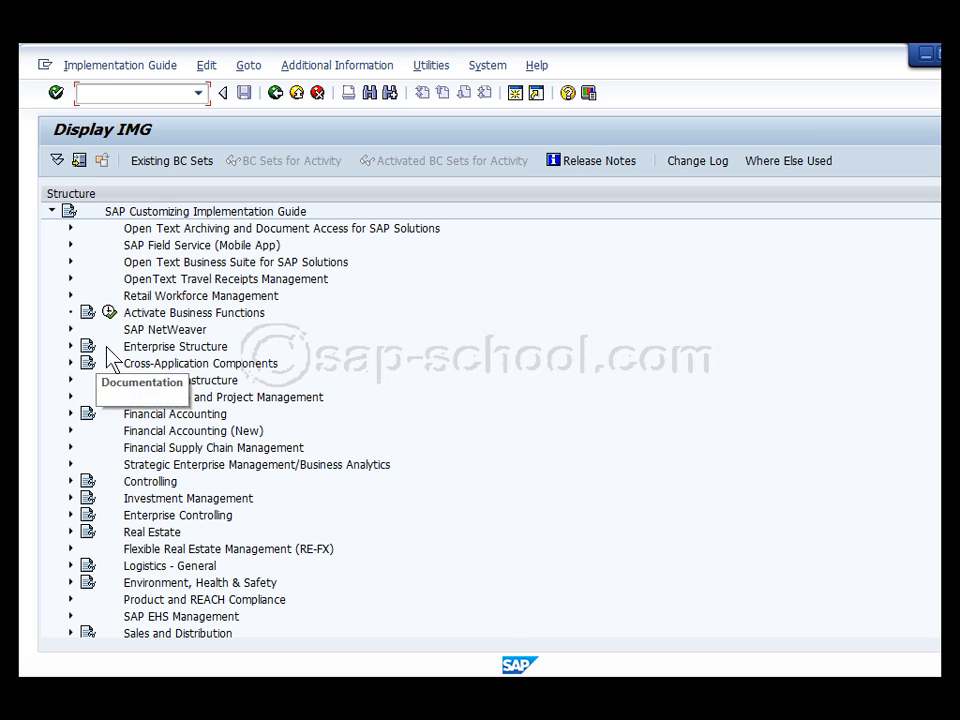
Run Define valuation level under Enterprise Structure > Definition > Logistics - General
click(70, 346)
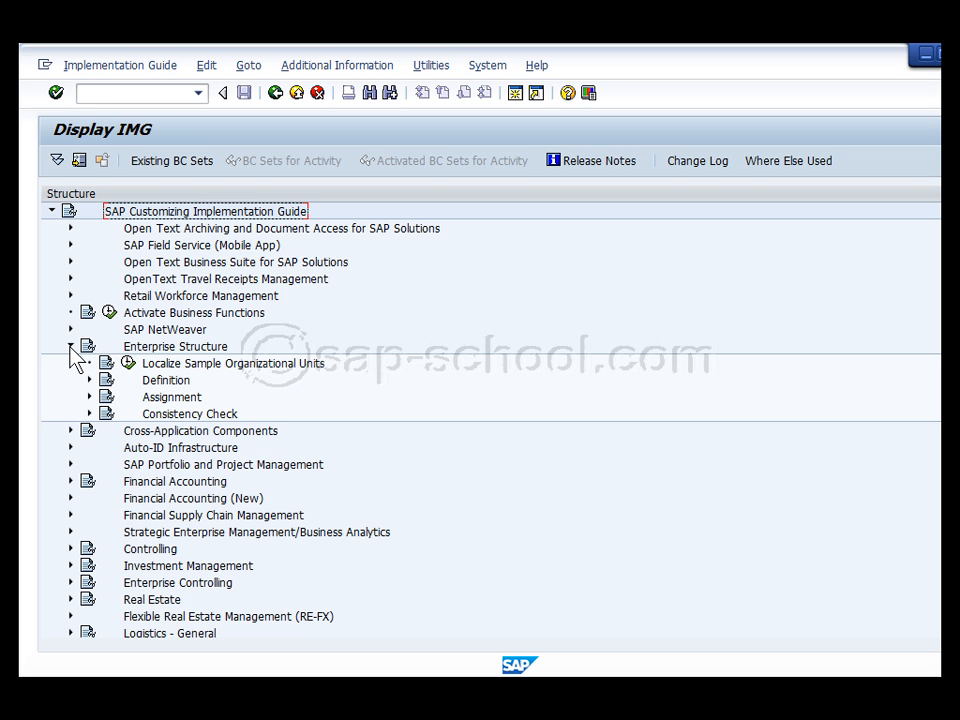
click(89, 380)
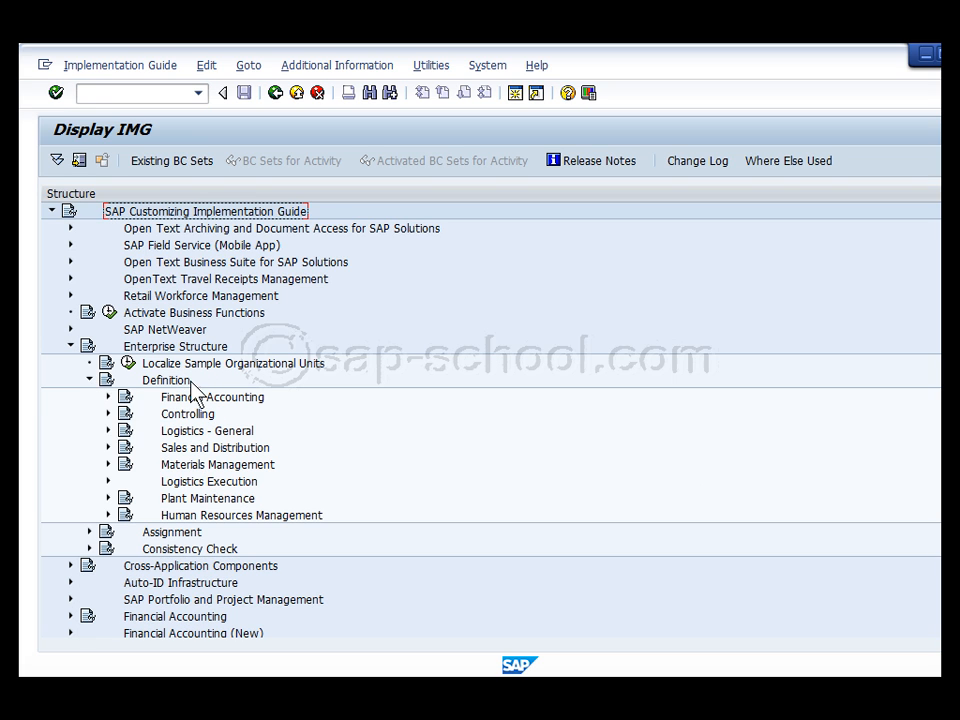
scroll(376, 441, down, 2)
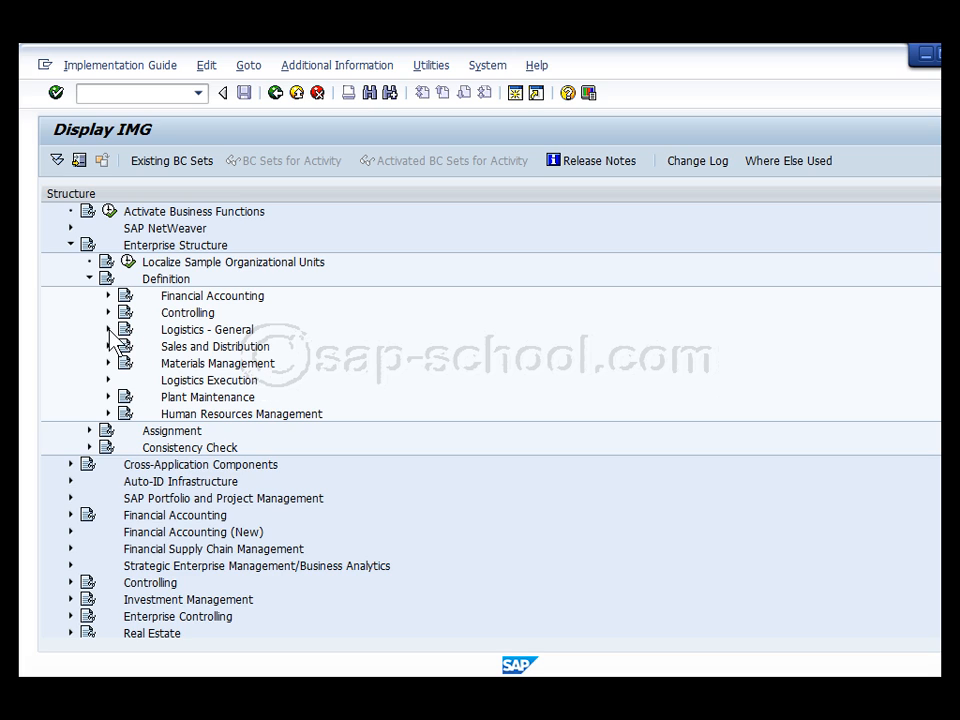
click(109, 330)
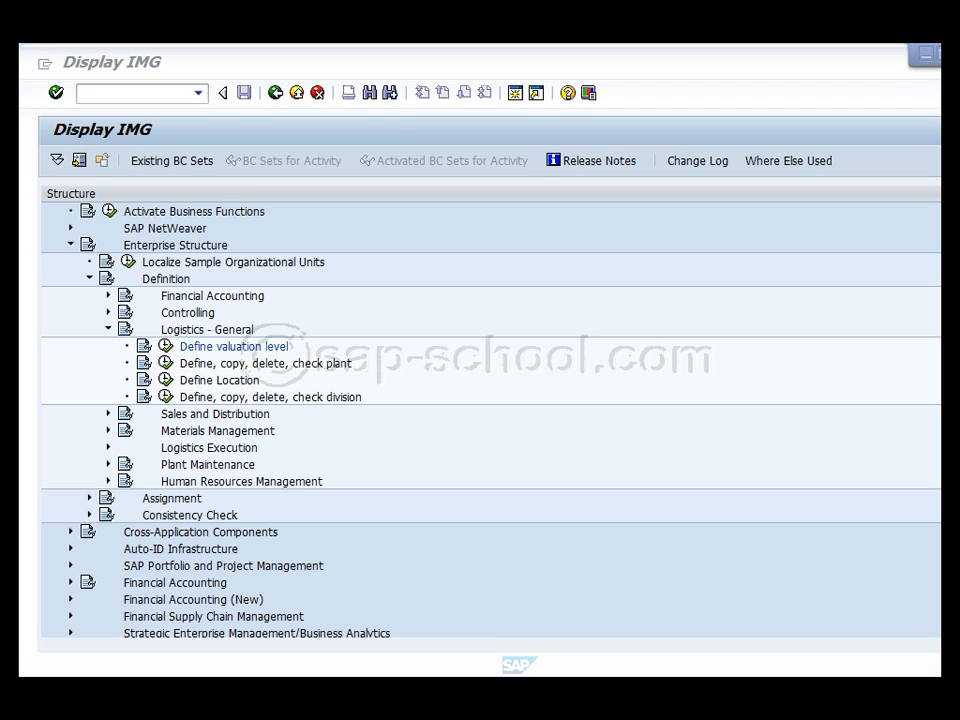
click(165, 347)
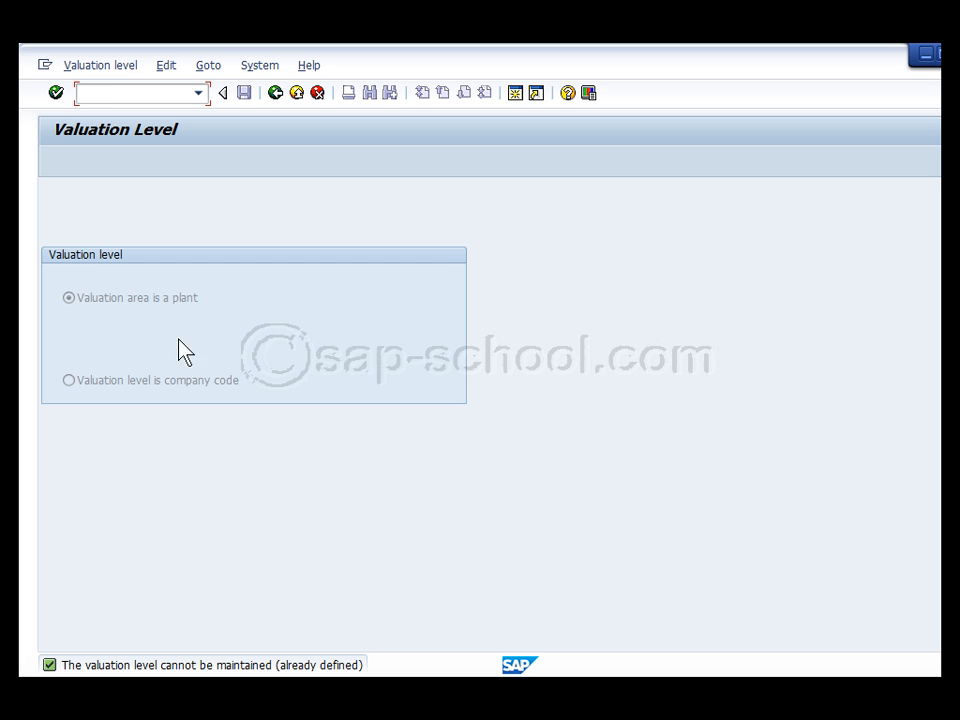
Read the status message's long text, close it, and leave the Valuation Level screen
double_click(145, 664)
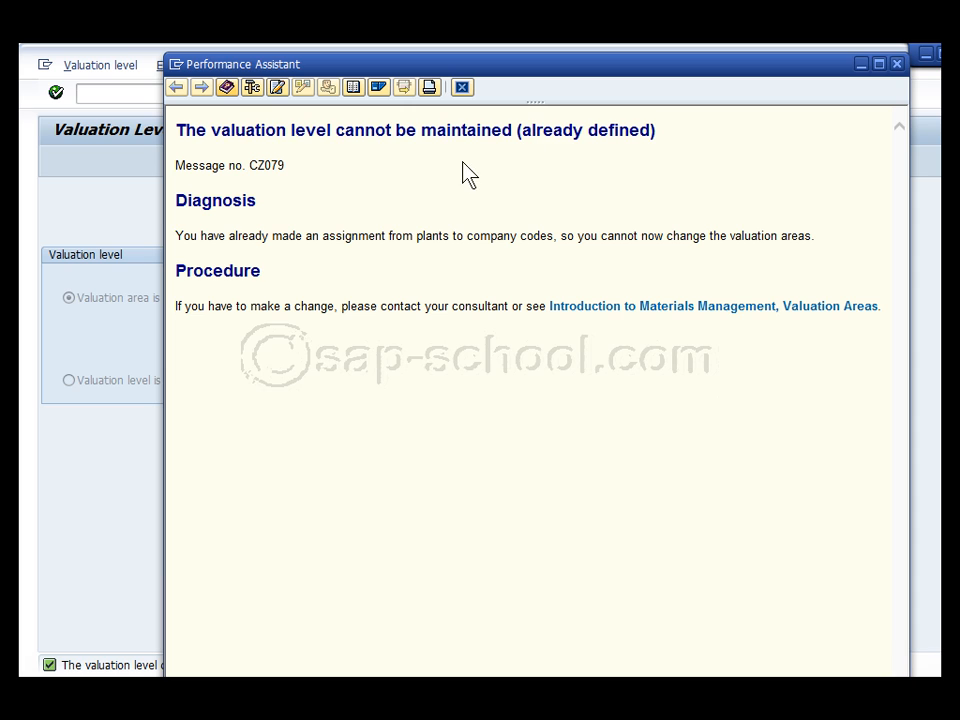
click(897, 63)
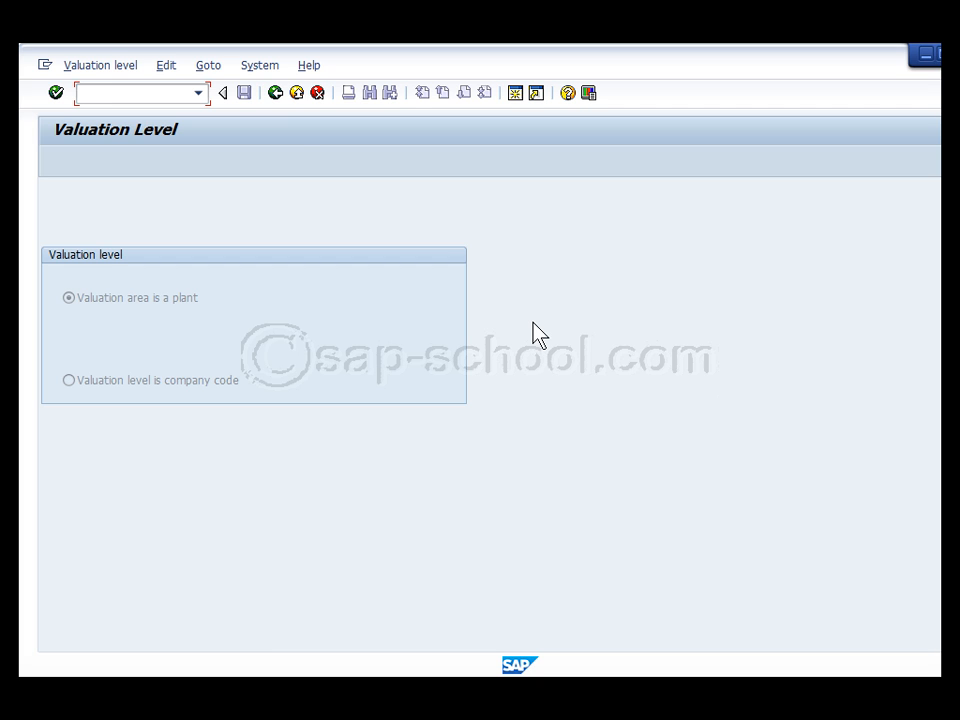
click(279, 97)
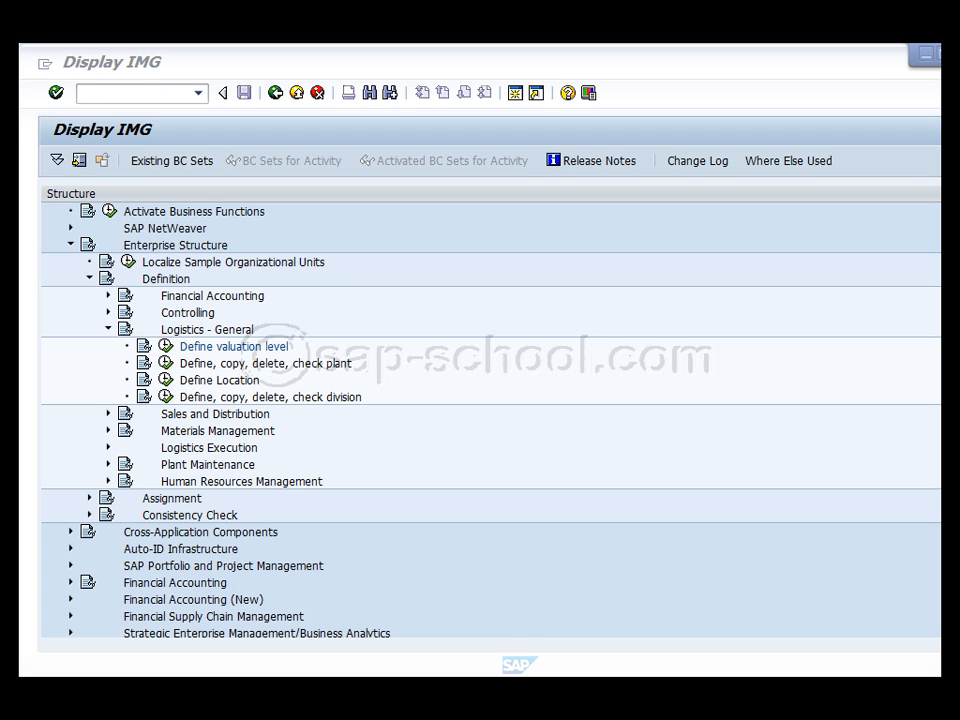
click(146, 348)
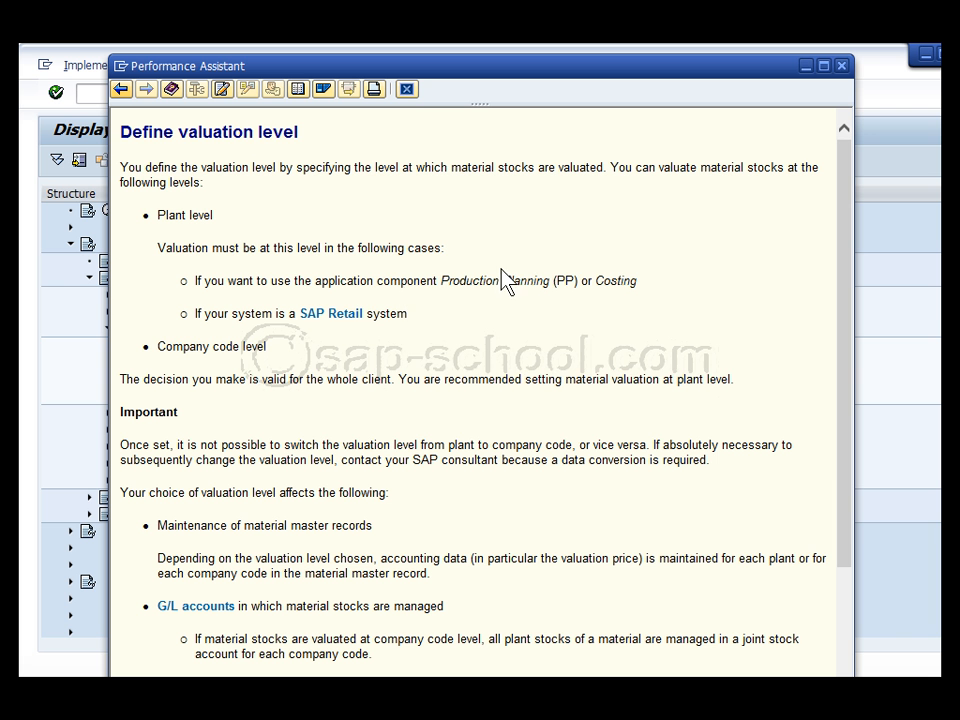
drag(432, 75, 508, 66)
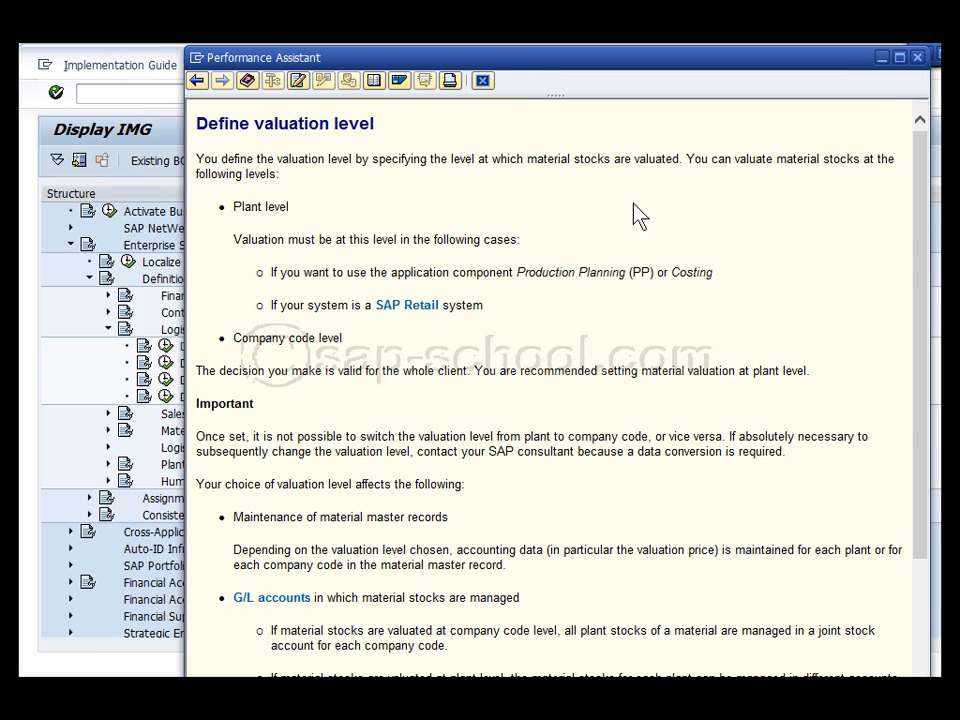
scroll(641, 254, down, 3)
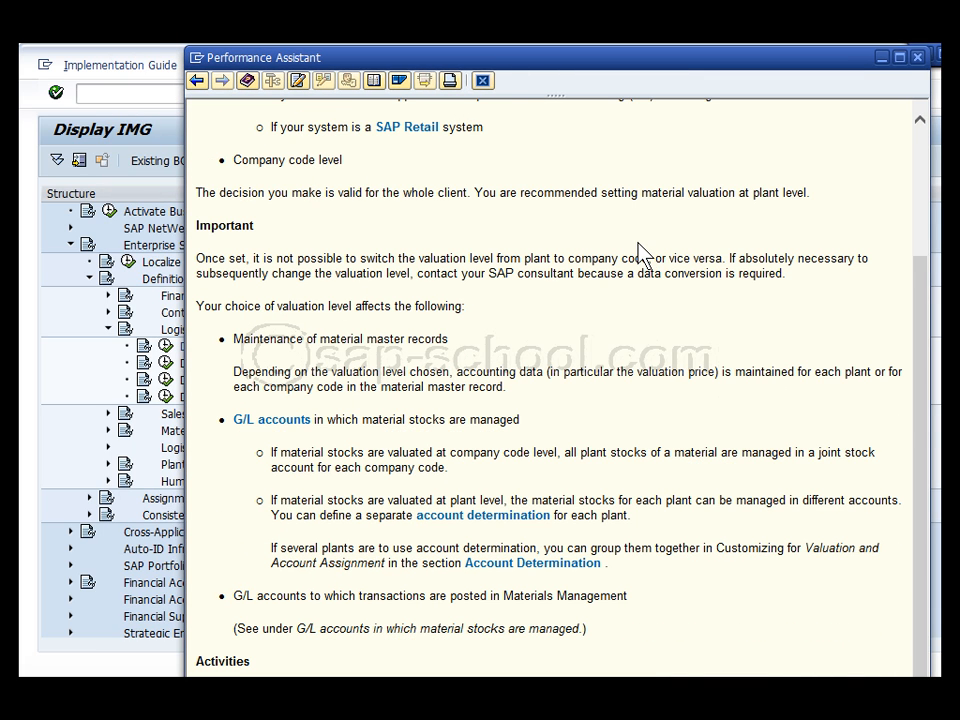
drag(748, 64, 776, 71)
click(876, 62)
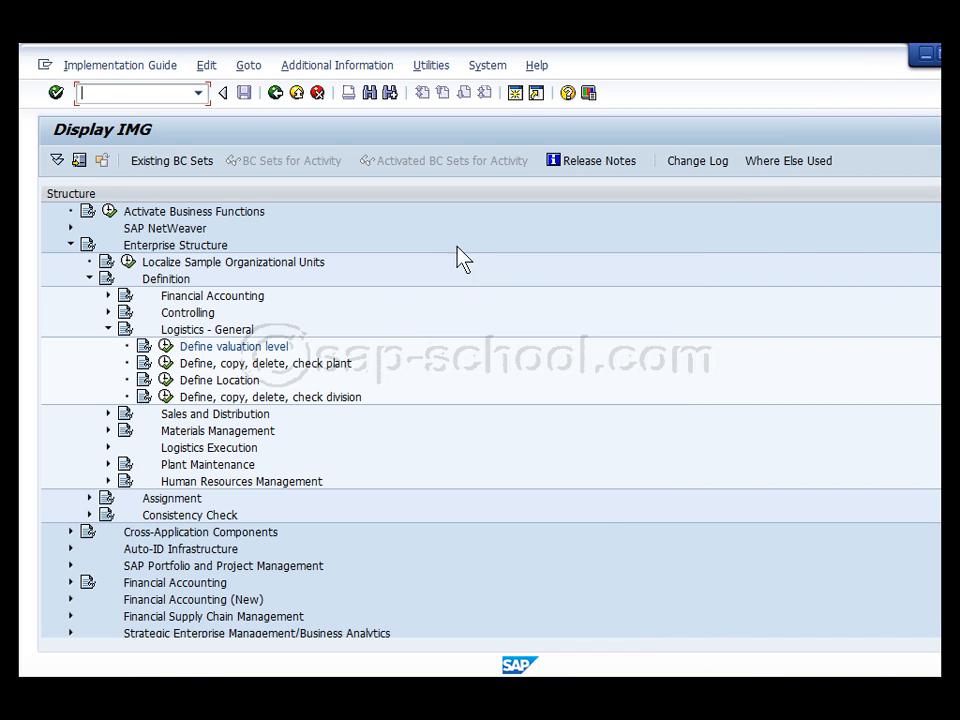
click(216, 366)
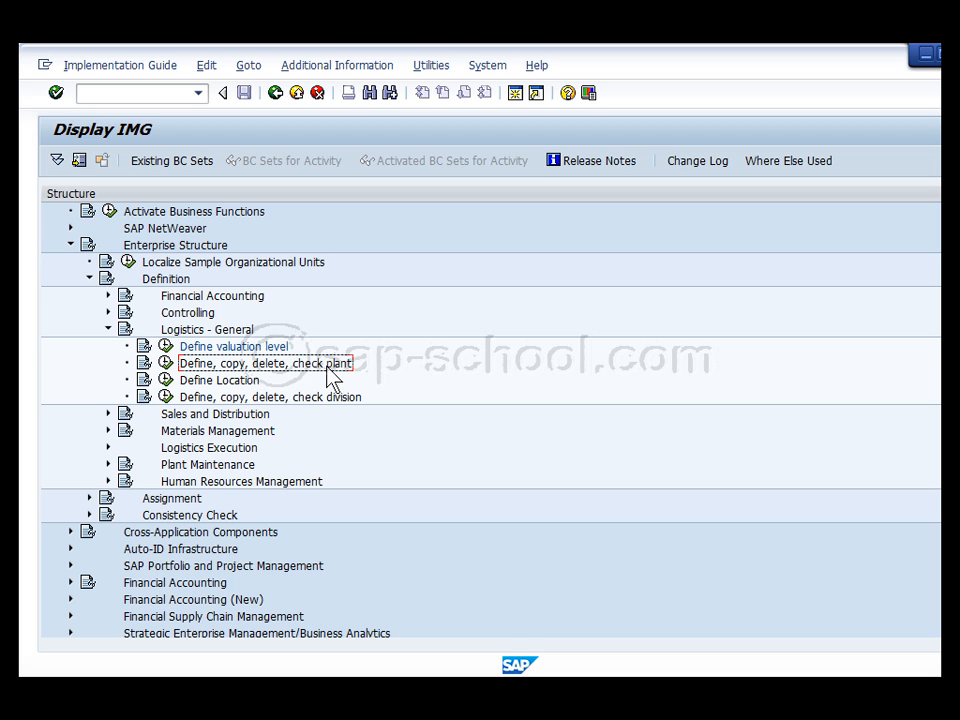
Open Define Plant from the Define, copy, delete, check plant activity
click(165, 364)
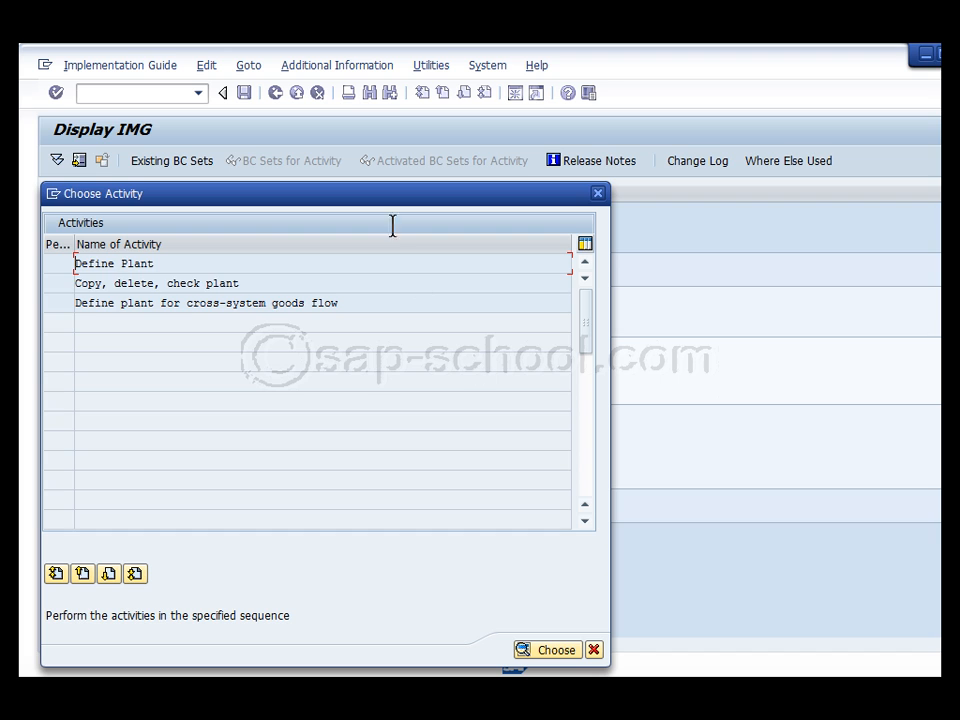
drag(378, 207, 520, 189)
double_click(280, 250)
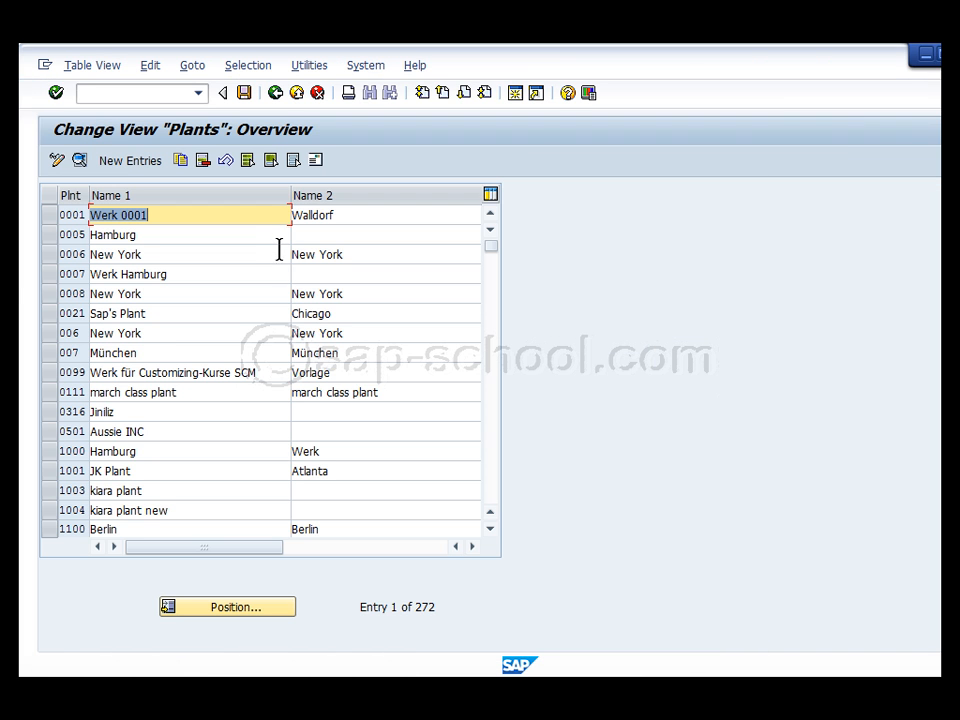
Create new plant entry TR22 with Name 1 'Test' and Name 2 'Plant 22'
click(124, 163)
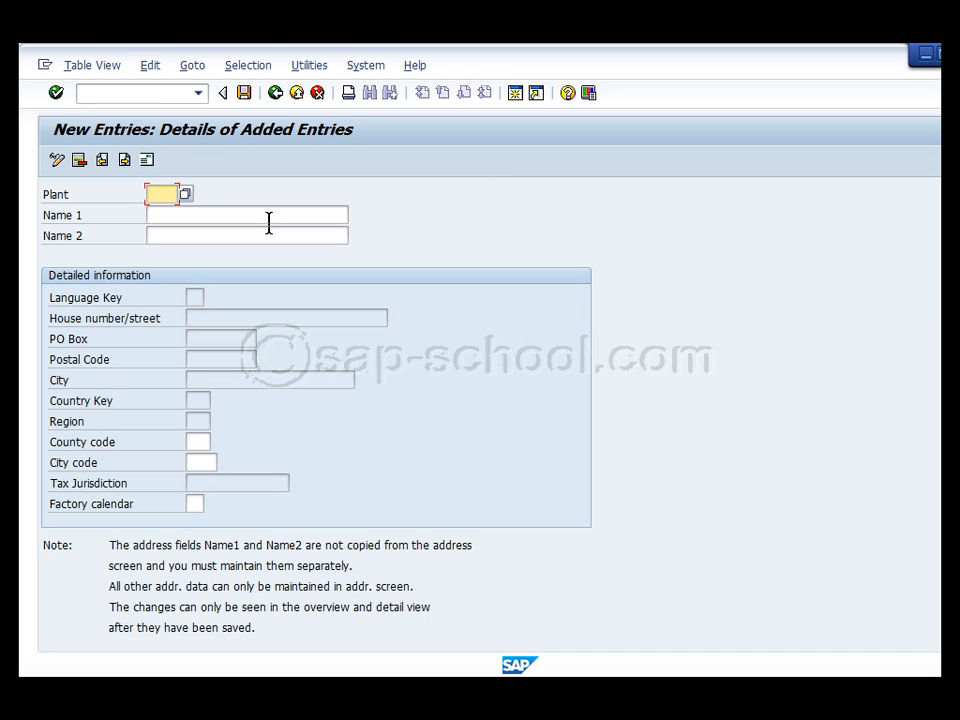
text(IE22)
key(Return)
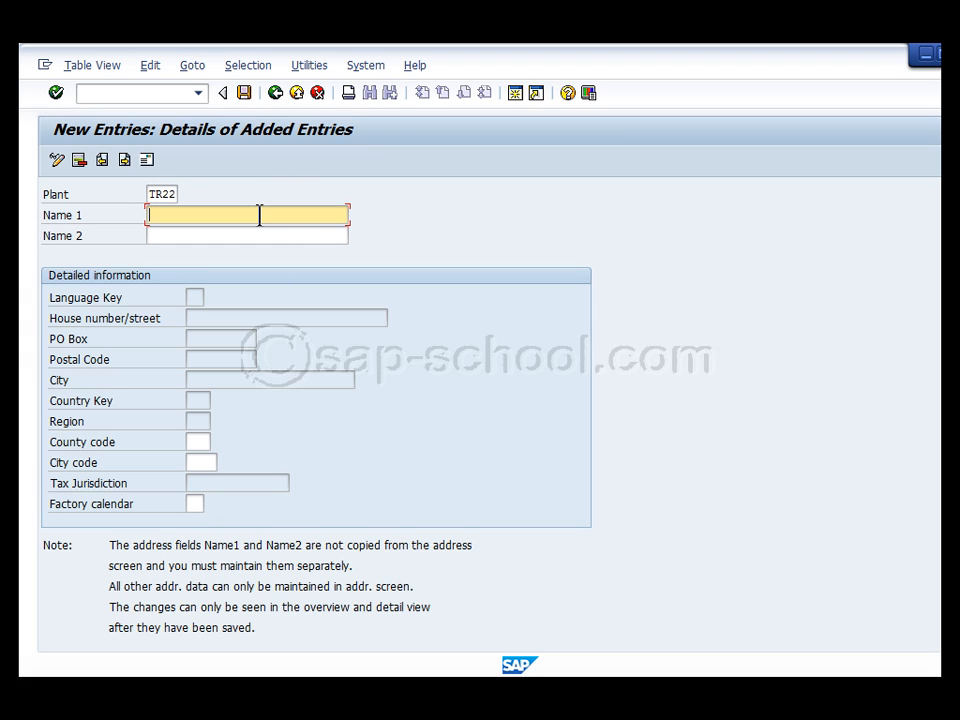
text(Test)
click(228, 235)
text(P)
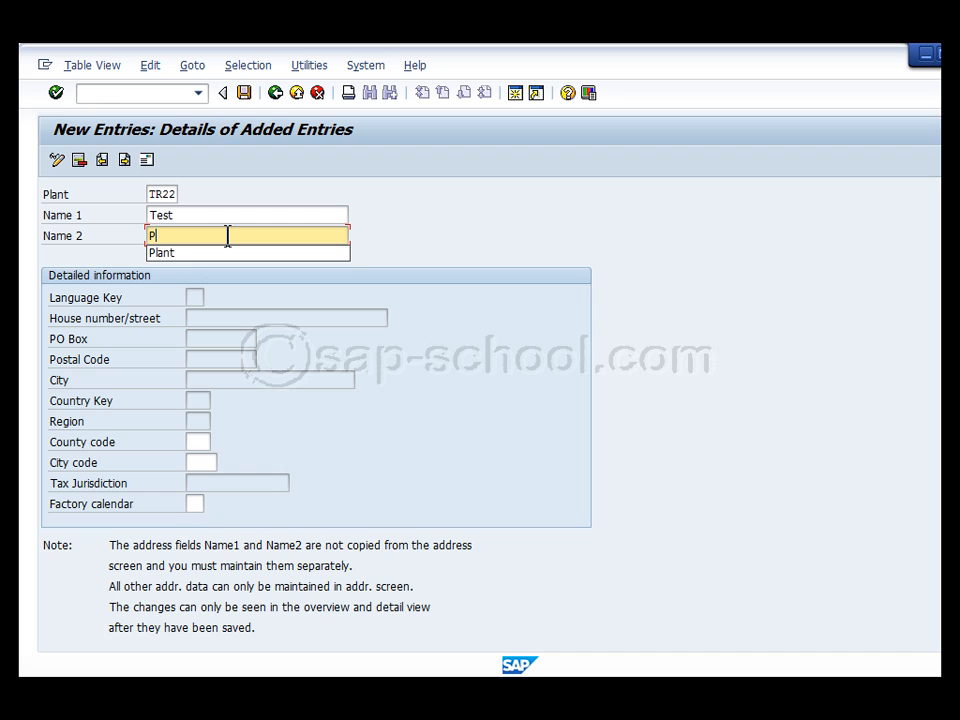
text(lant 22)
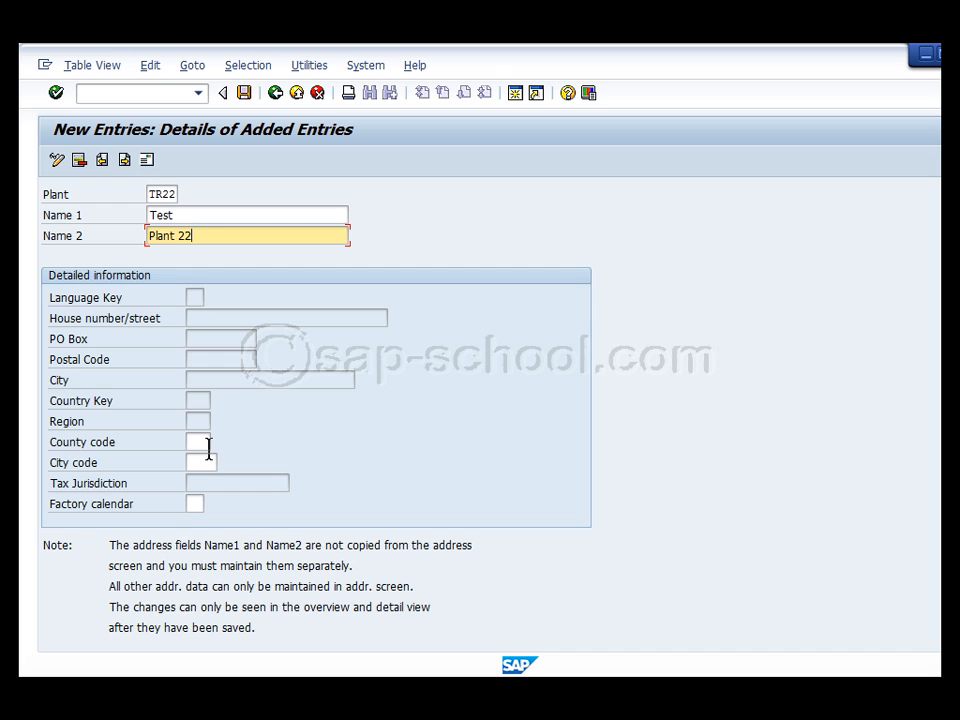
click(195, 400)
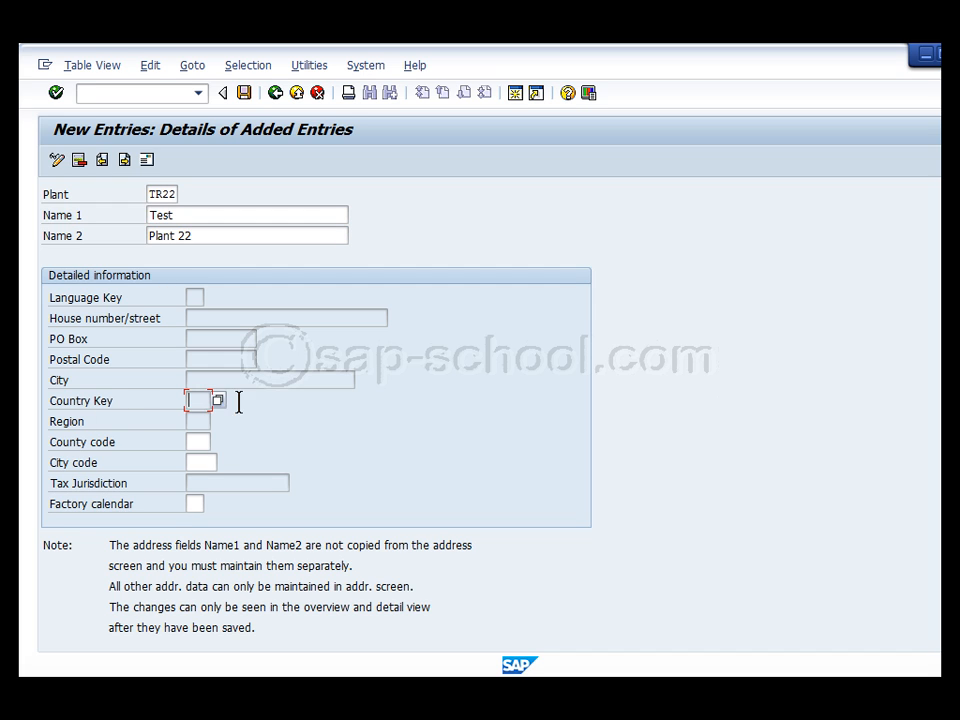
click(221, 404)
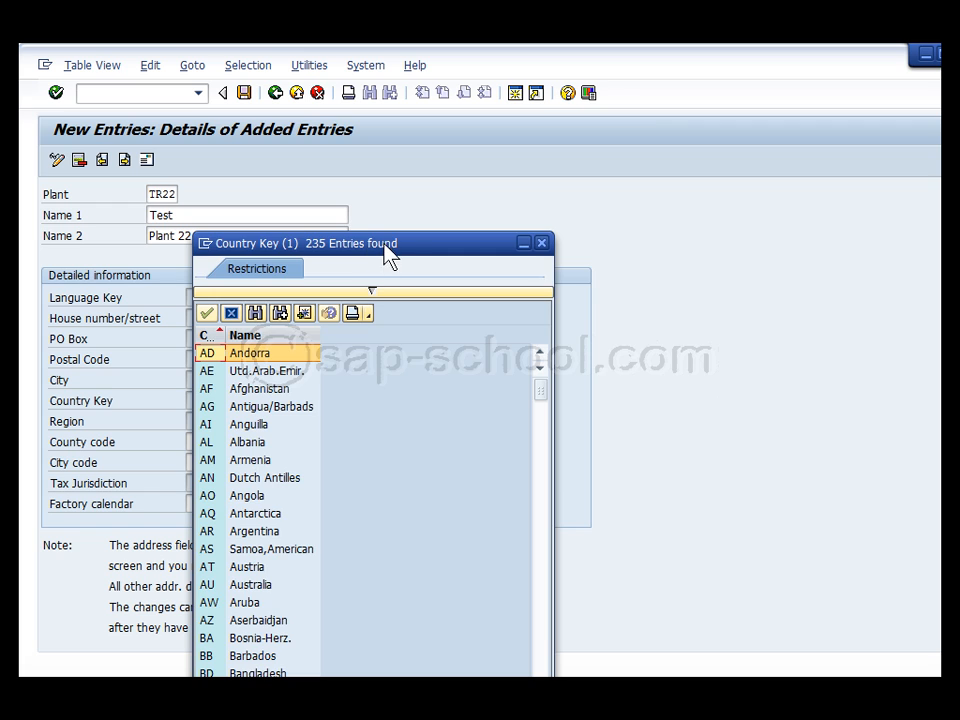
drag(388, 257, 498, 128)
click(372, 386)
scroll(372, 400, down, 4)
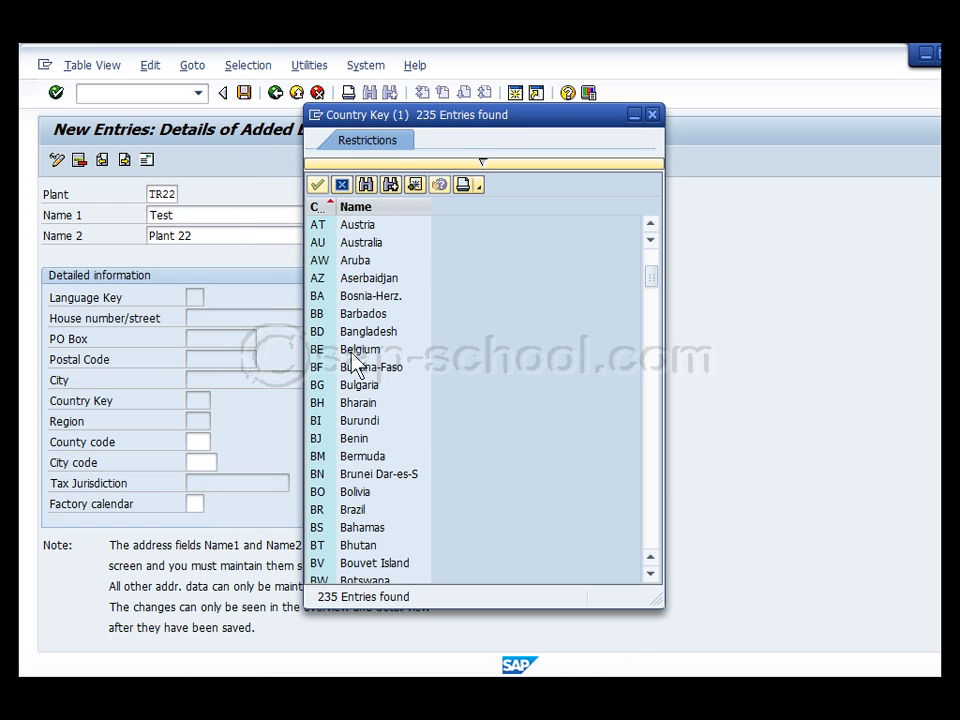
scroll(407, 401, down, 12)
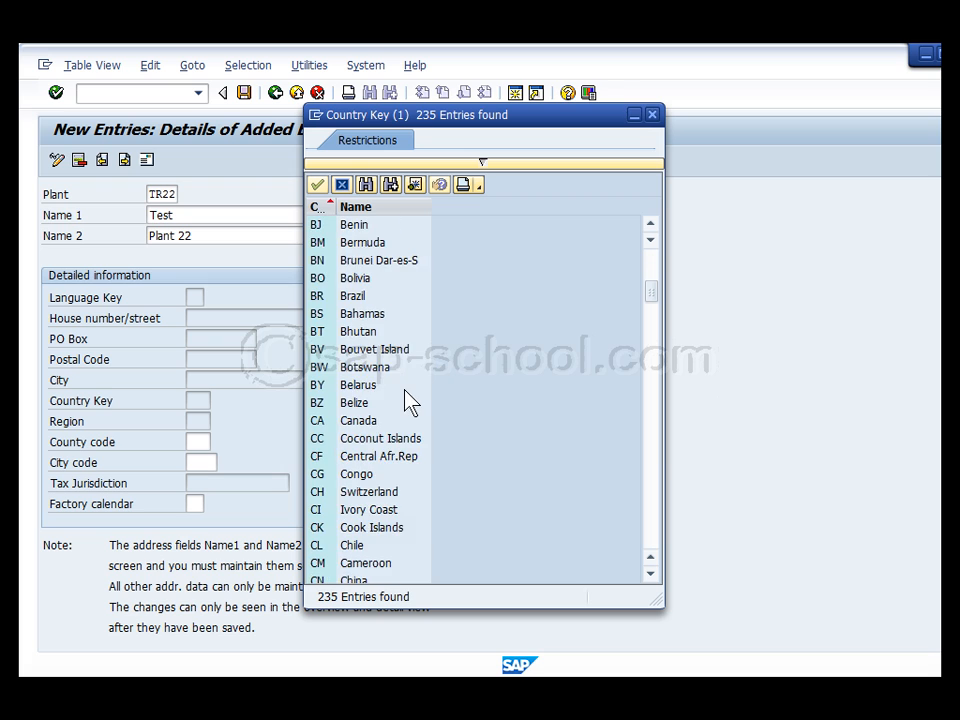
scroll(410, 402, down, 1)
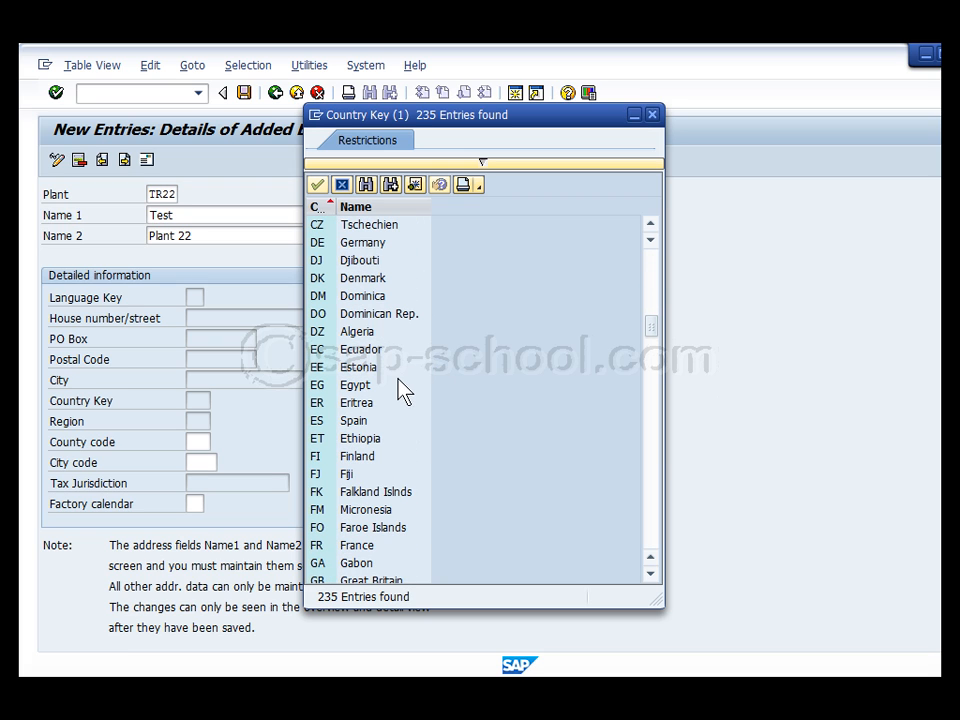
scroll(407, 396, up, 1)
click(358, 299)
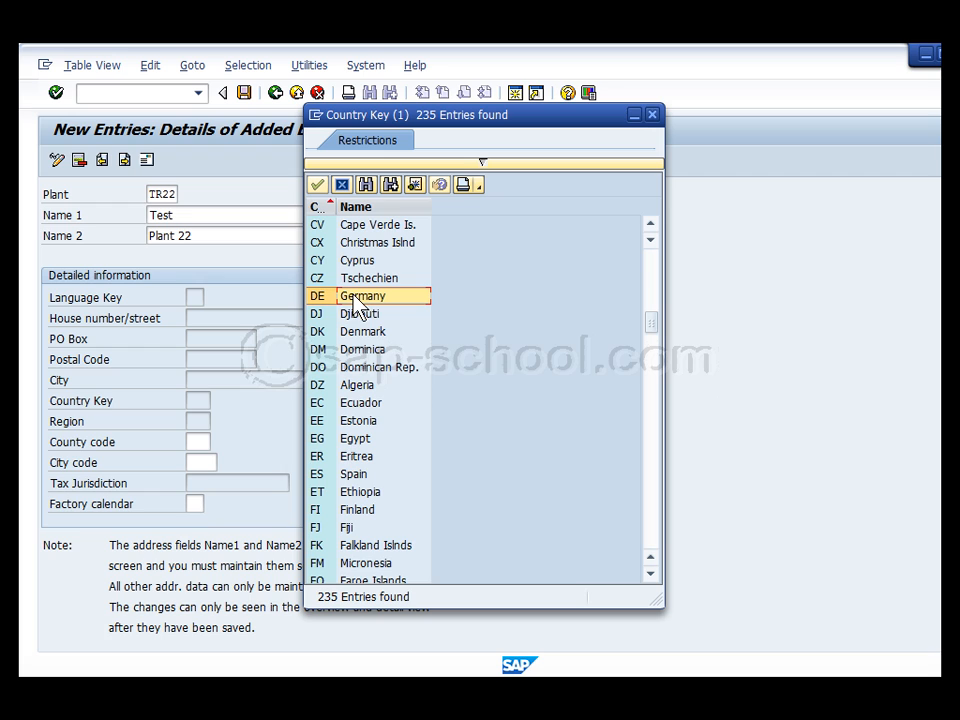
click(651, 115)
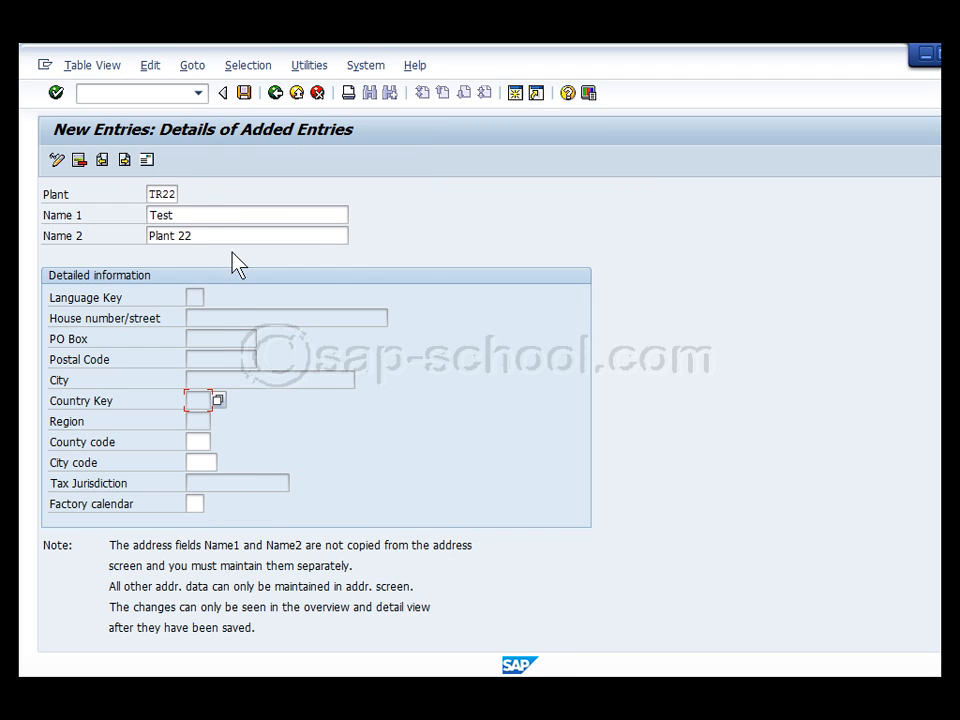
In the plant address, set title Company and name lines 'Test' and 'Plant 22'
click(147, 160)
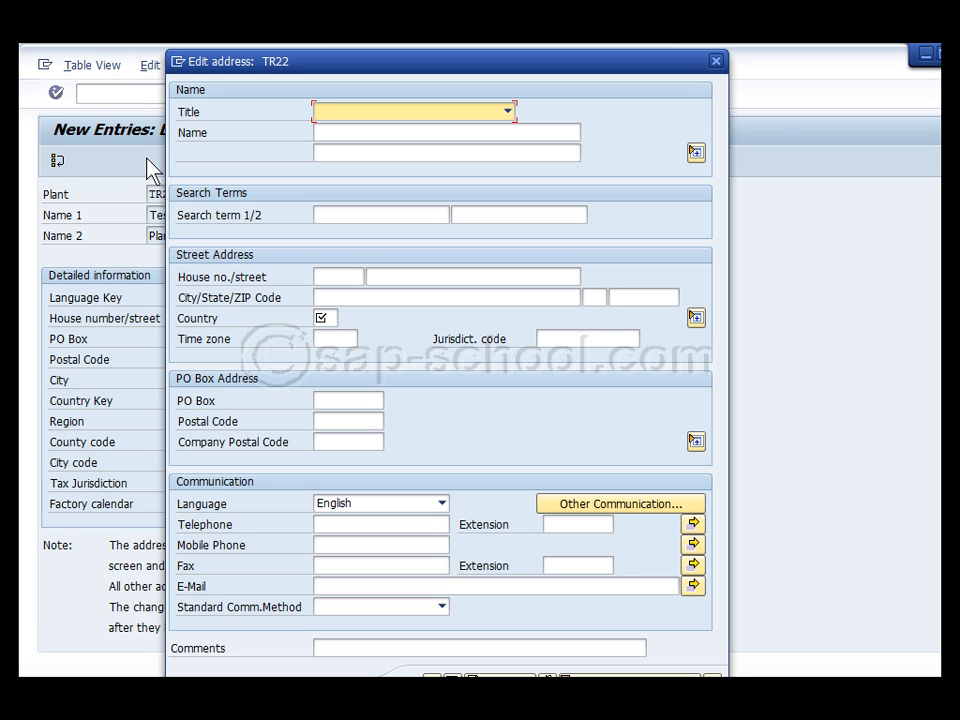
drag(398, 76, 467, 87)
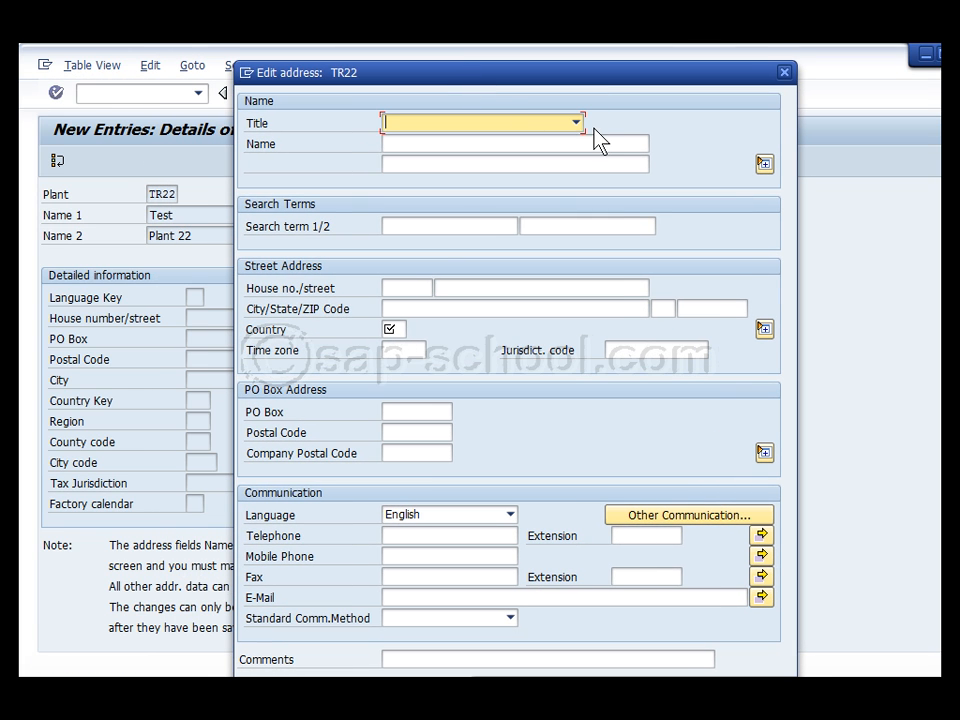
click(577, 125)
click(545, 141)
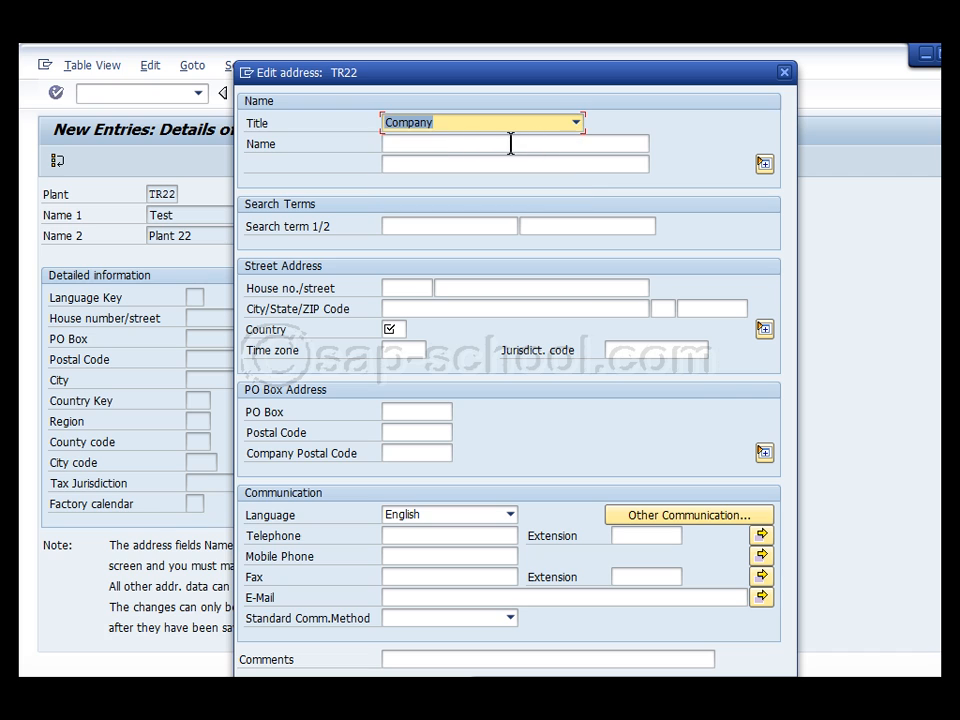
click(510, 144)
text(Test)
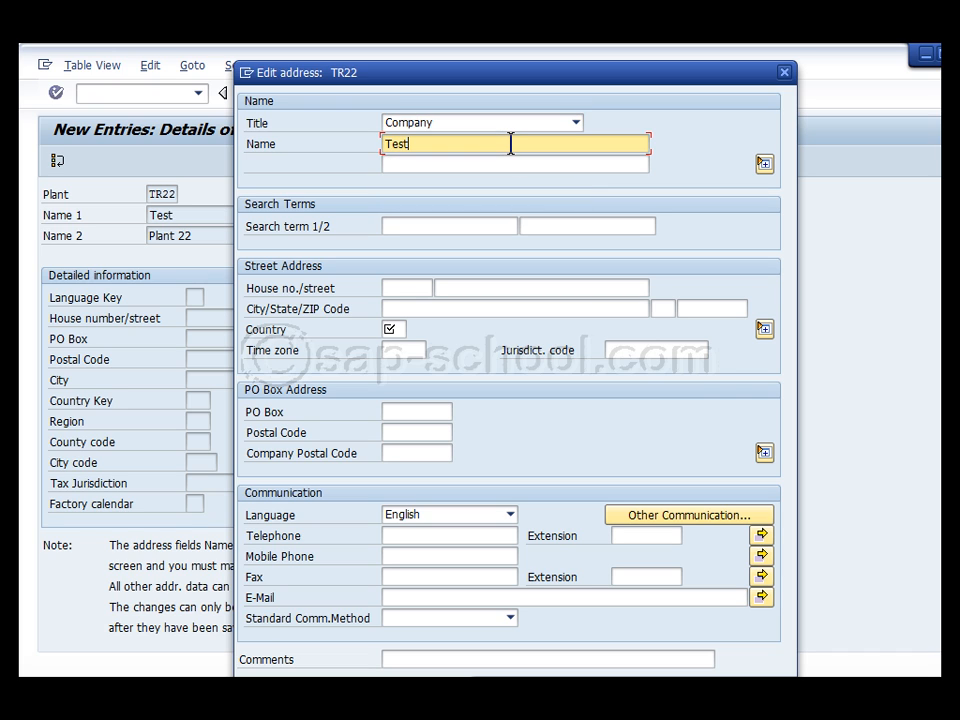
click(497, 163)
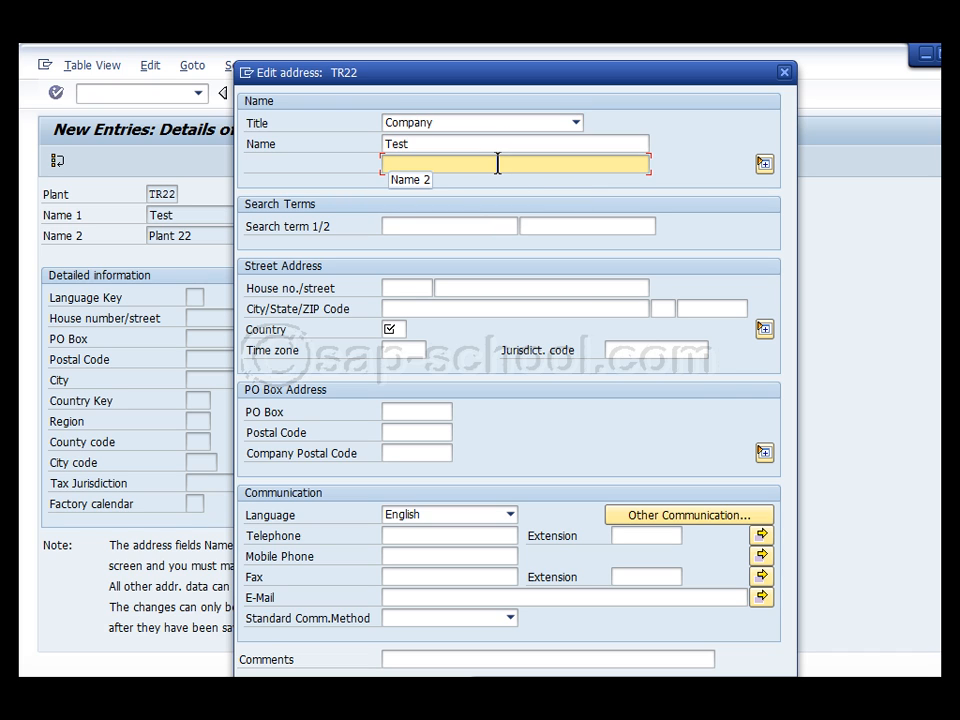
text(Plant 22)
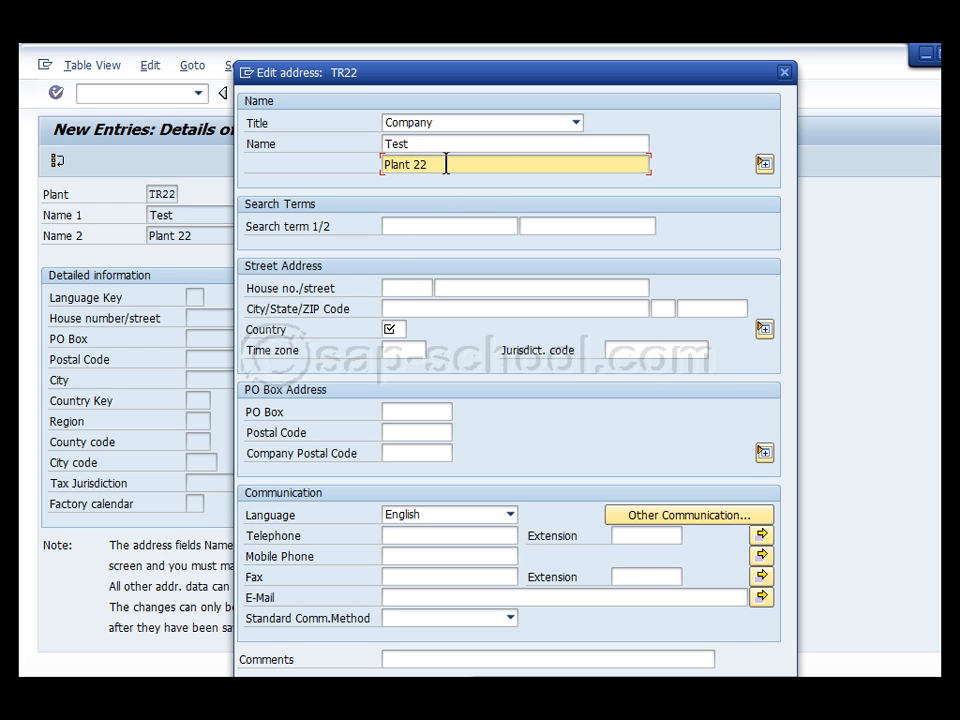
Set country DE and city Hamburg, confirm the address, and save the plant
click(394, 330)
click(414, 330)
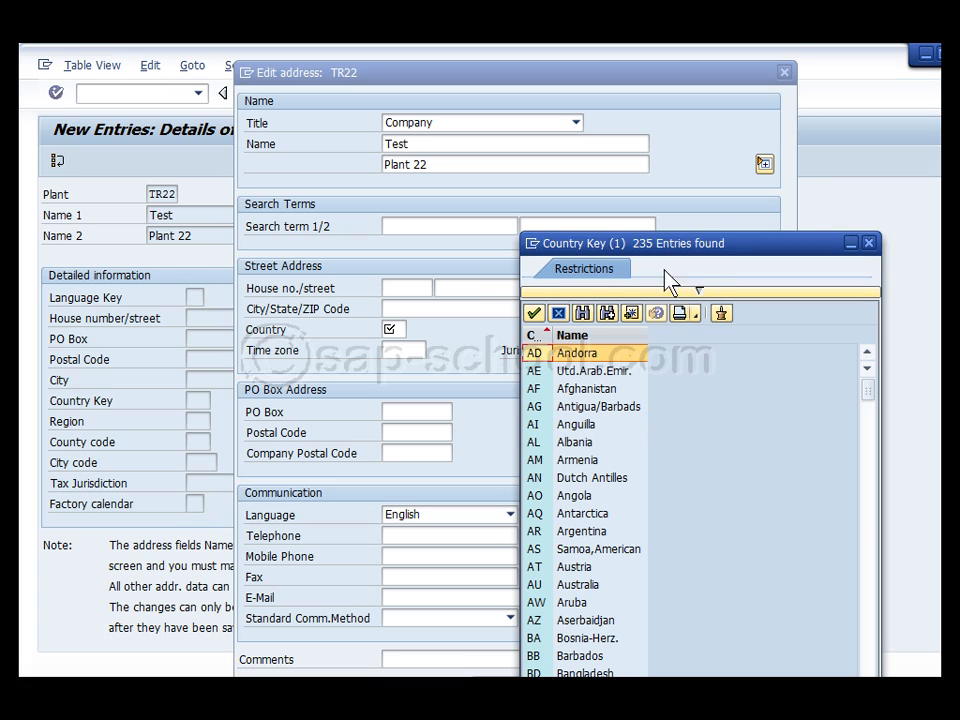
click(868, 243)
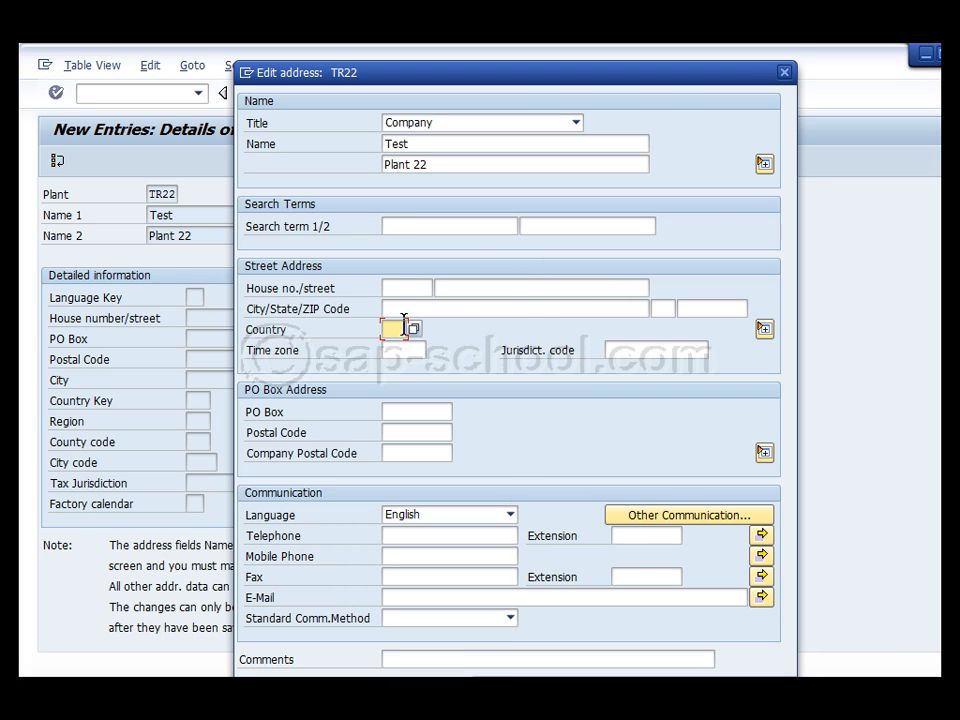
text(De)
click(416, 308)
text(Hambur)
key(Return)
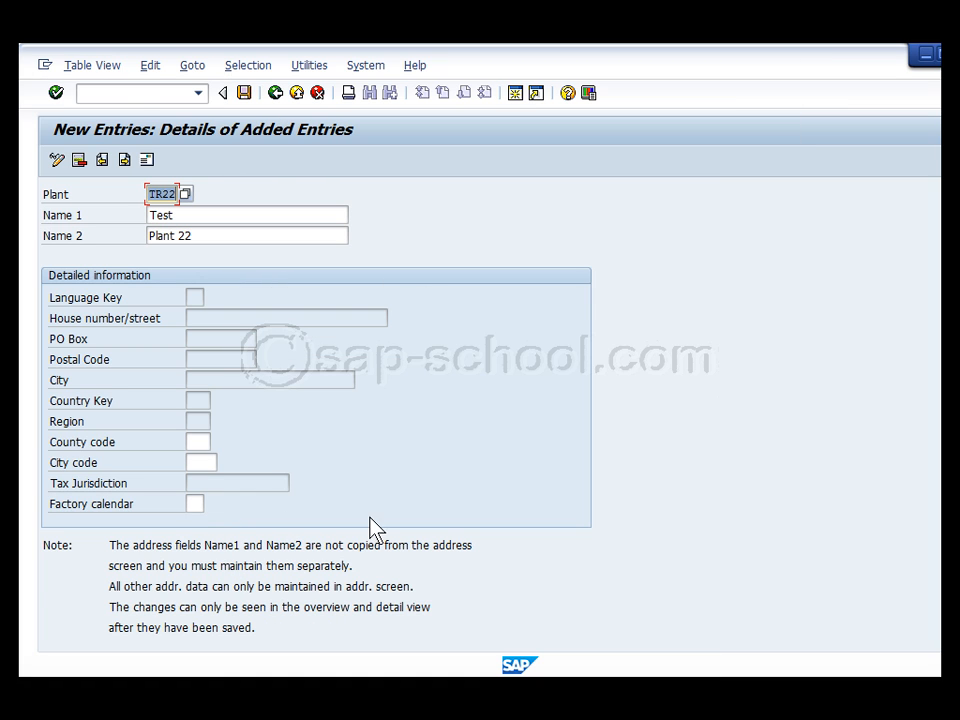
click(244, 93)
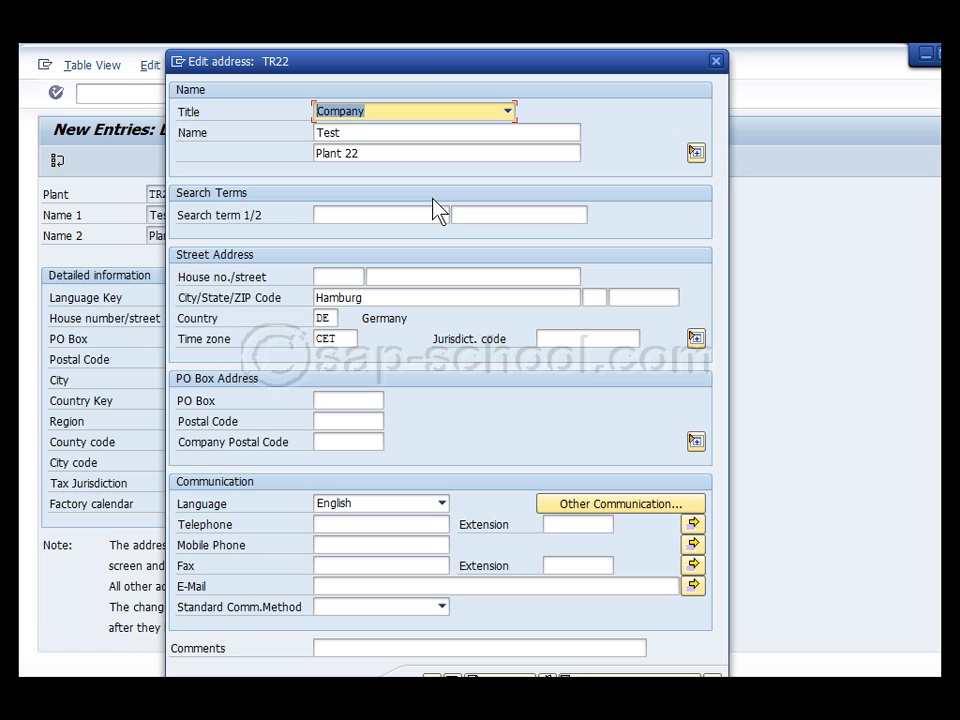
drag(437, 77, 501, 42)
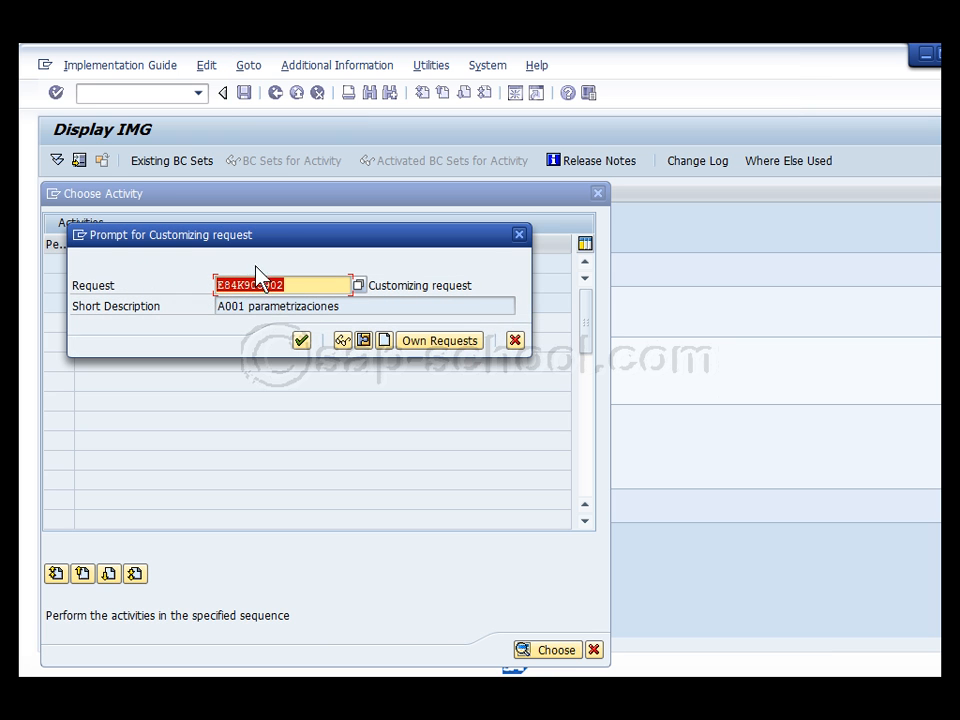
Confirm the customizing request to save plant TR22, check the message, and go back
click(301, 341)
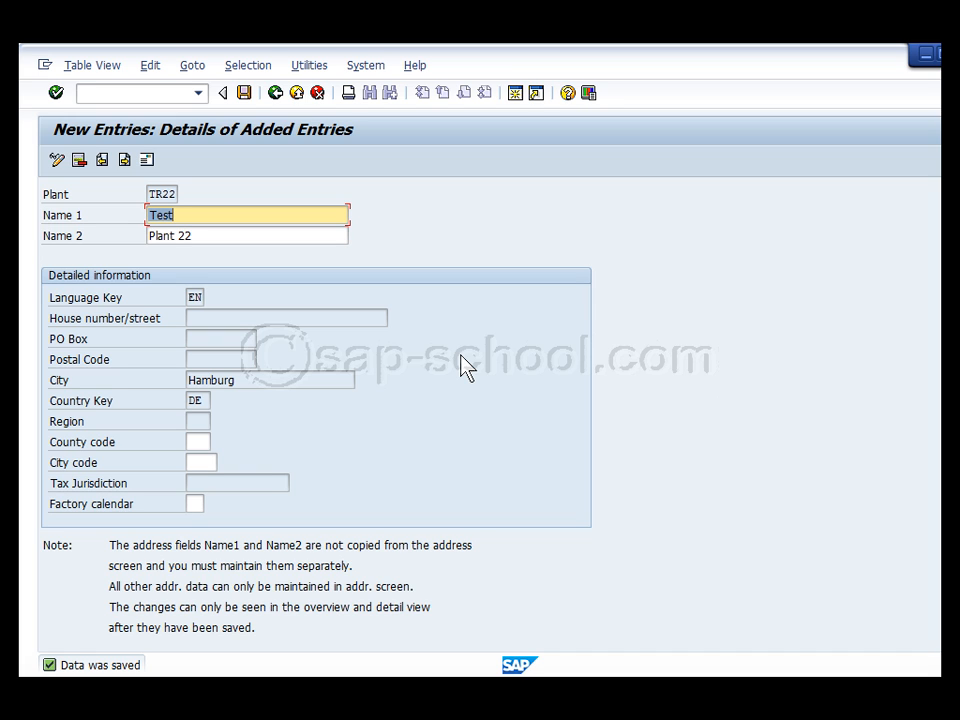
double_click(100, 666)
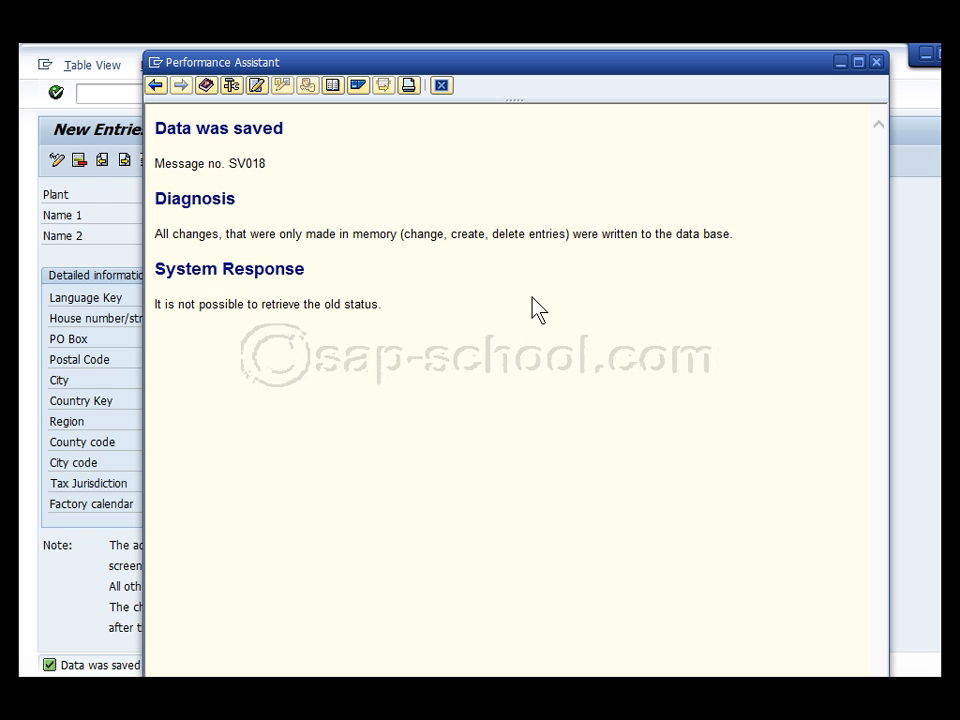
click(876, 62)
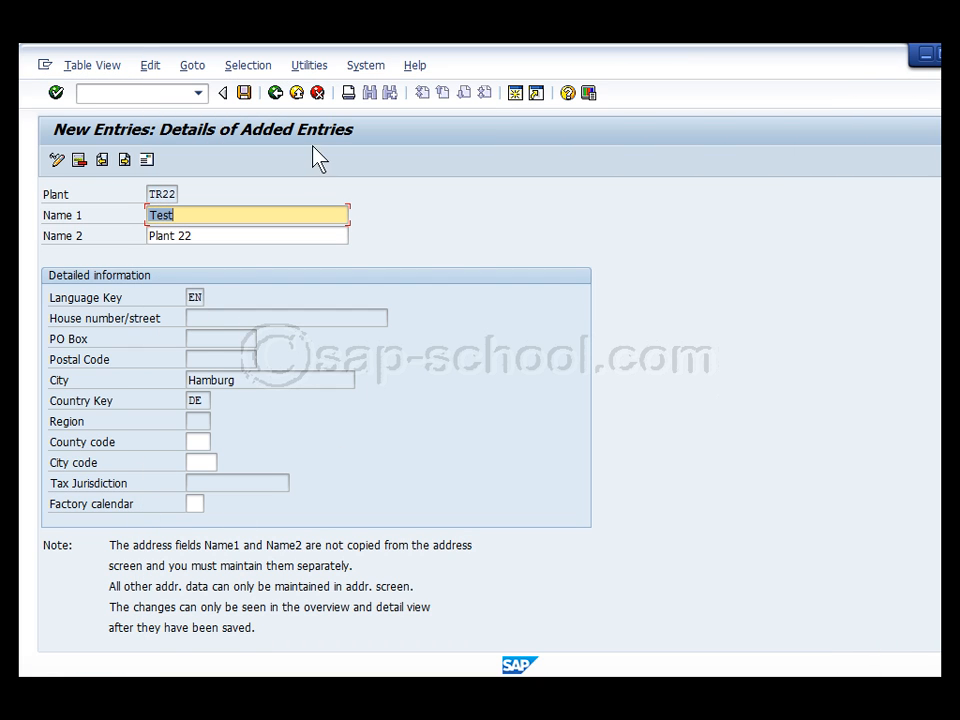
click(280, 98)
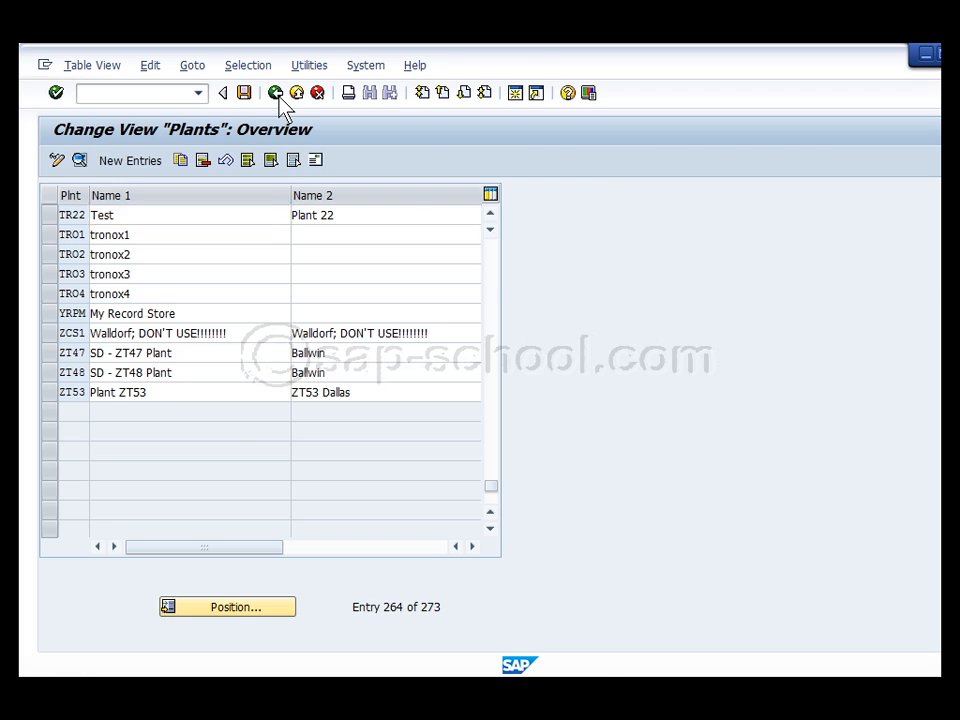
click(280, 98)
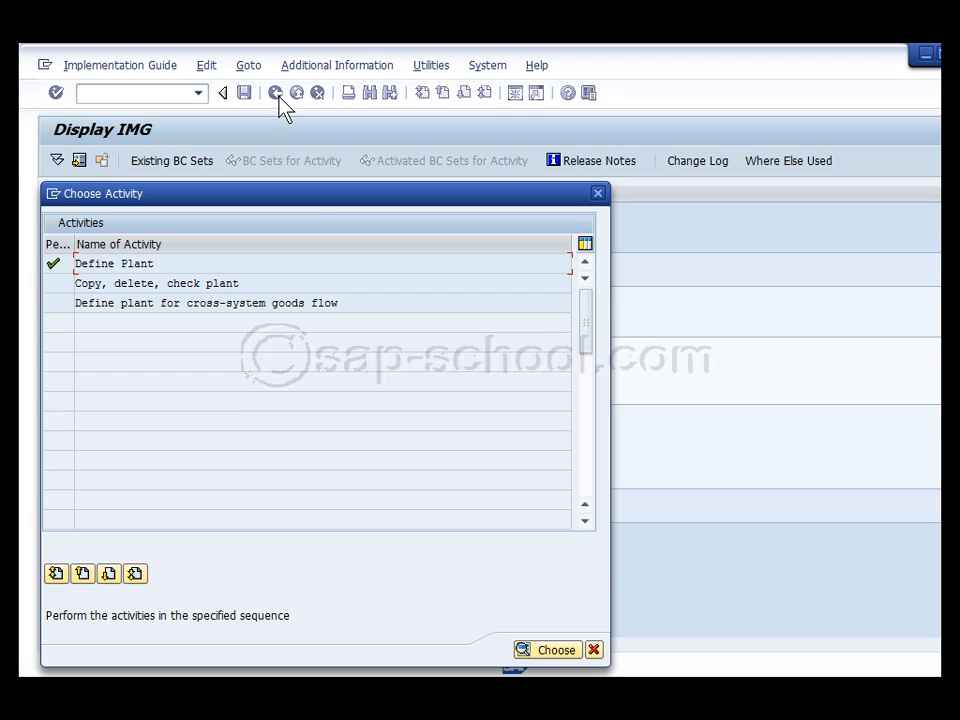
Collapse Logistics - General, expand Materials Management and run Maintain storage location
click(597, 193)
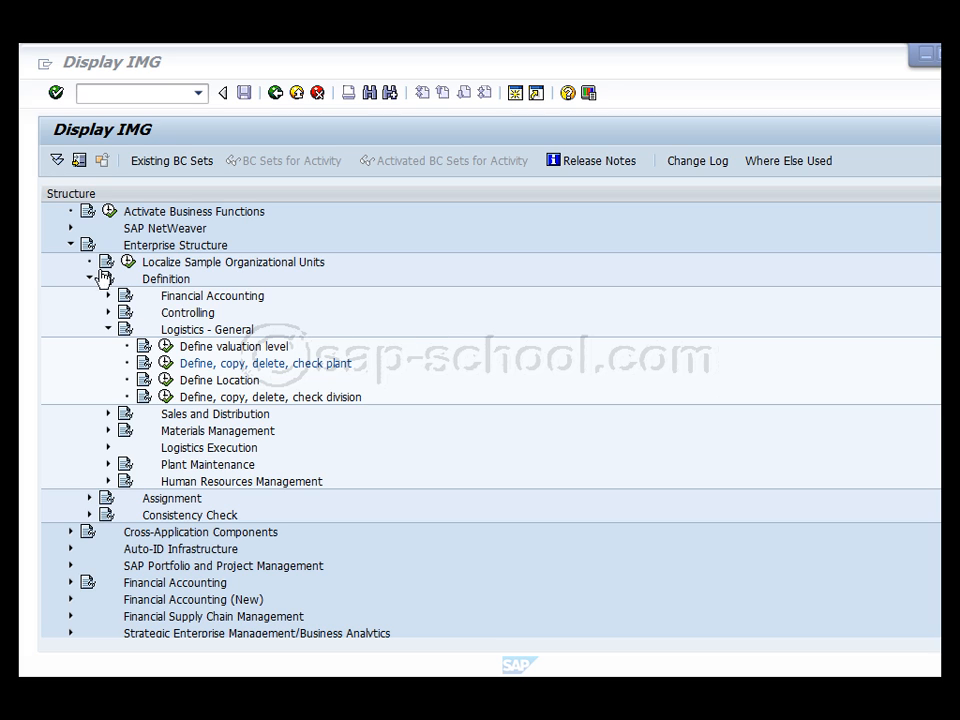
click(165, 281)
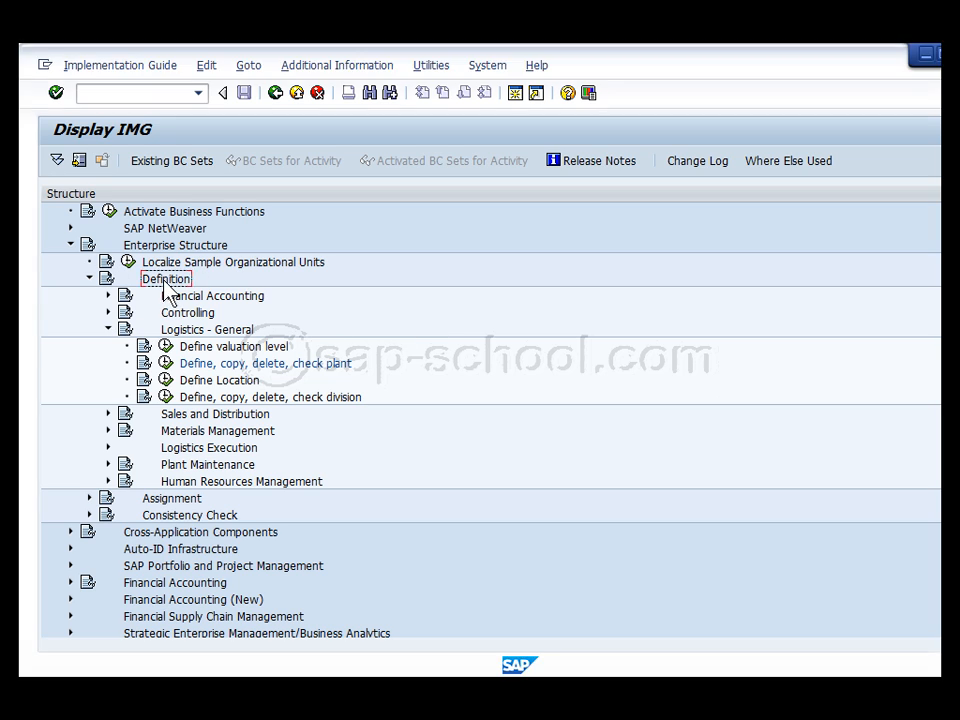
click(108, 329)
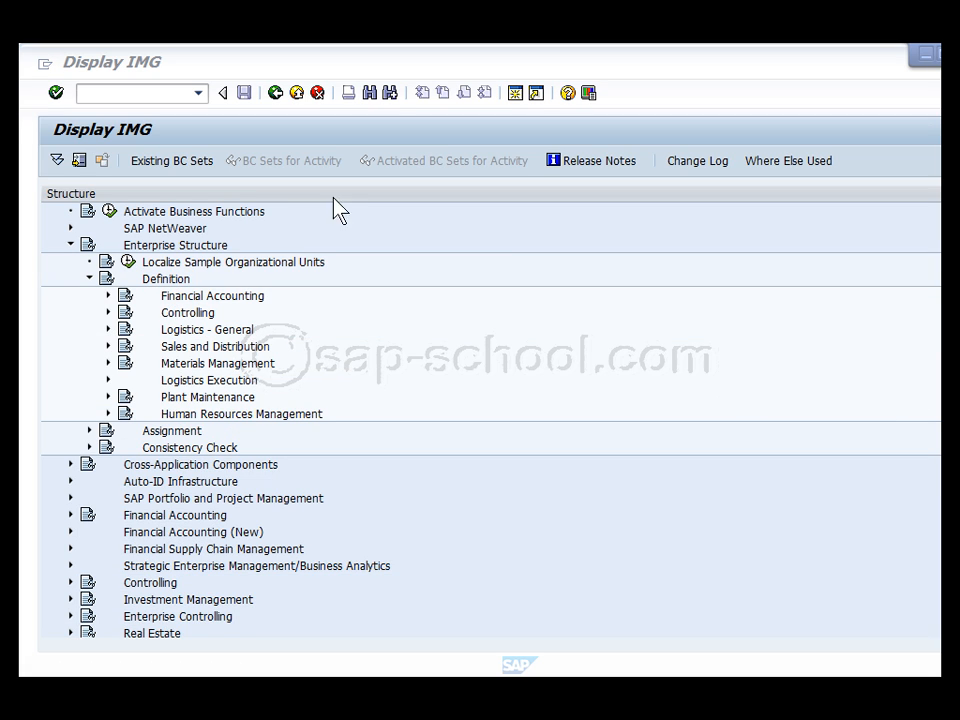
click(108, 363)
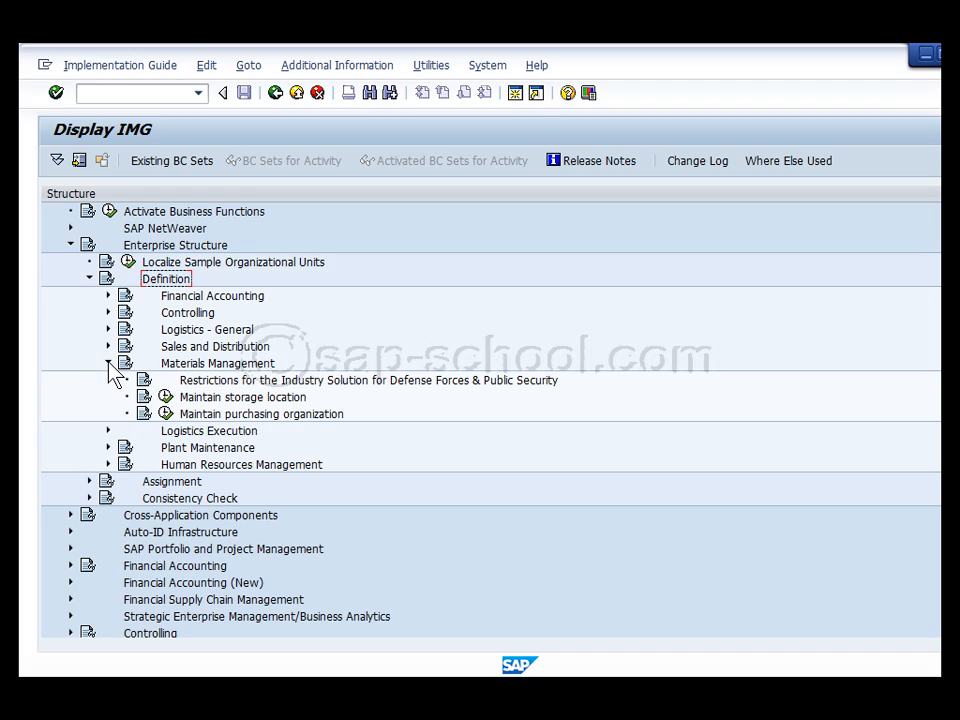
click(166, 397)
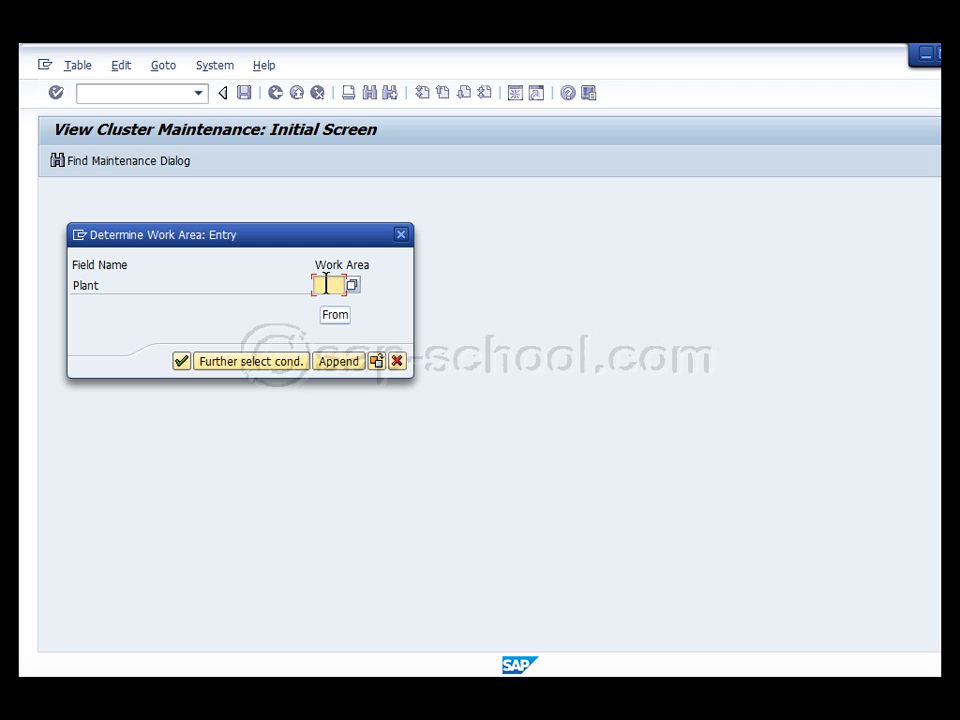
Add storage location 0001 described as 'Test Plant 22' for plant TR22
key(Return)
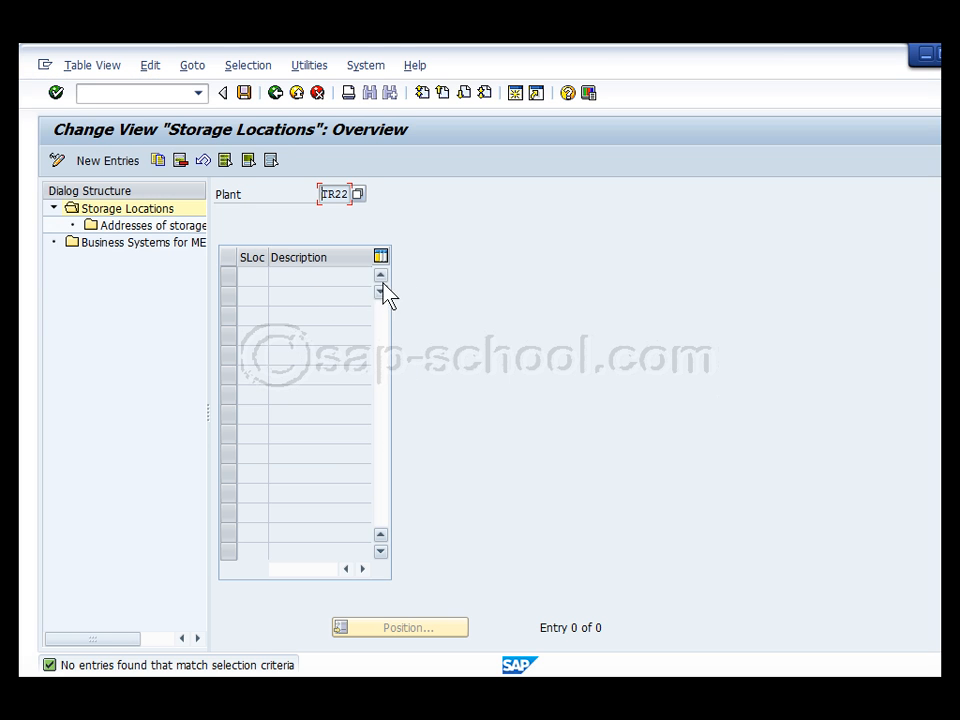
drag(207, 219, 291, 219)
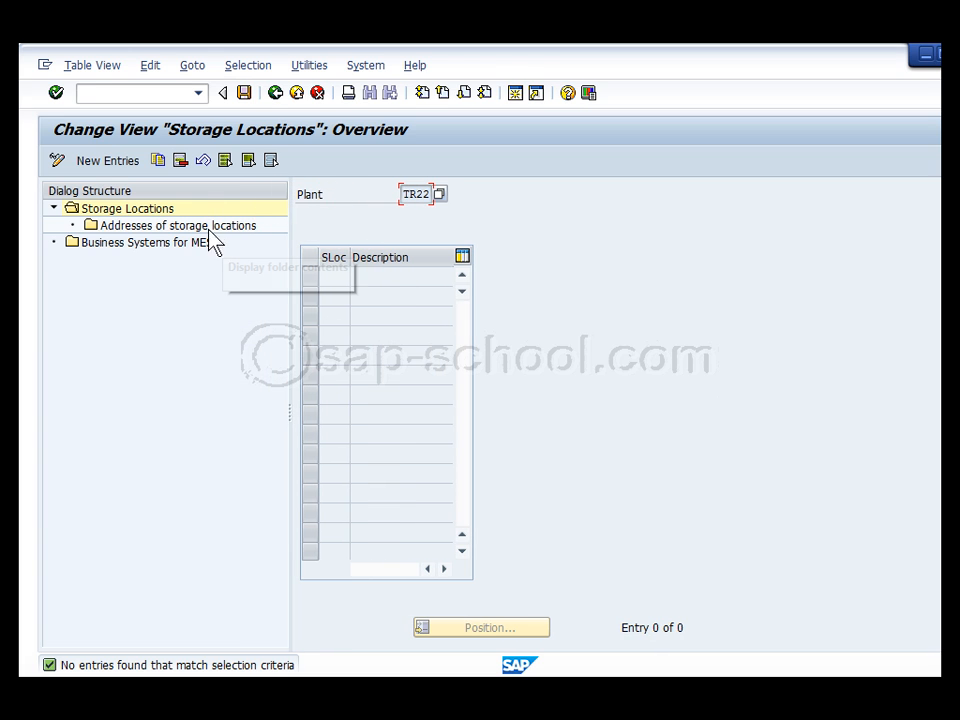
click(115, 160)
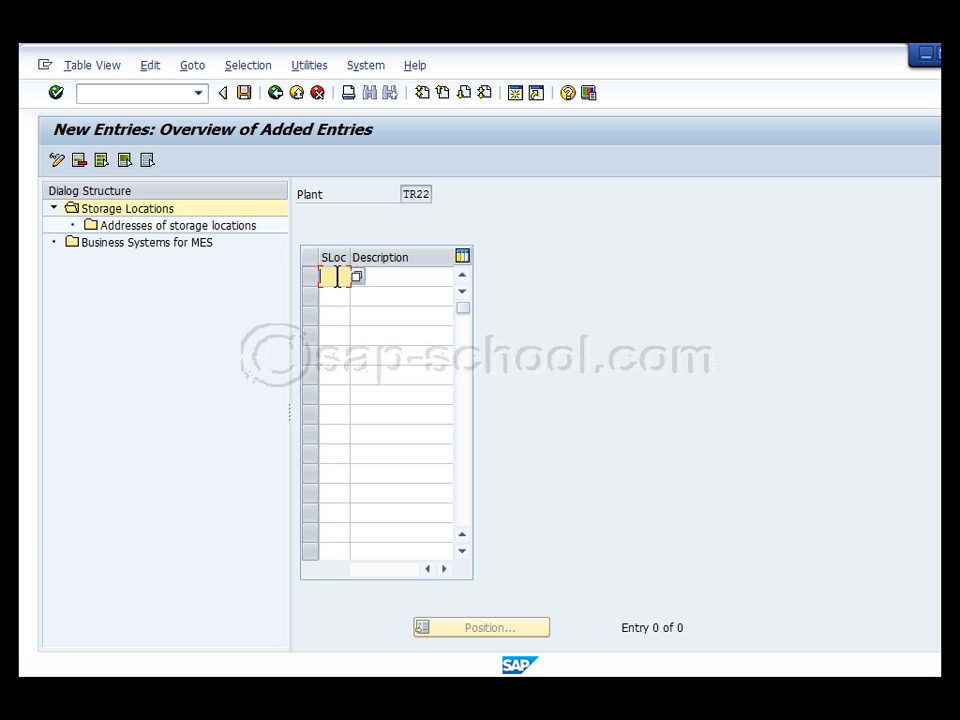
click(390, 278)
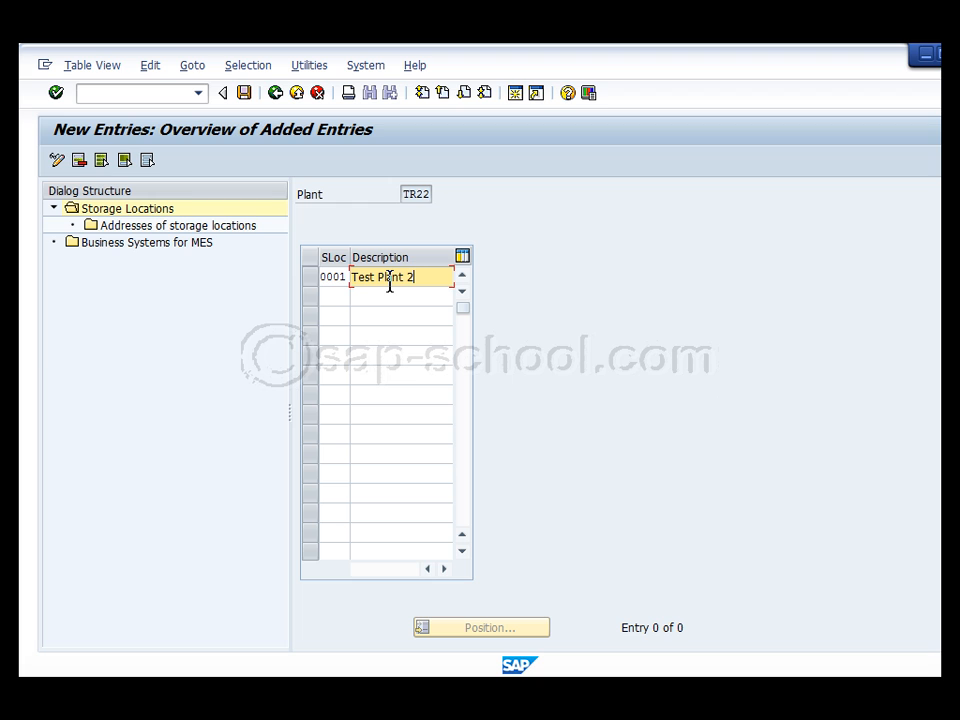
Save storage location 0001 under a customizing request and return to the overview
click(246, 94)
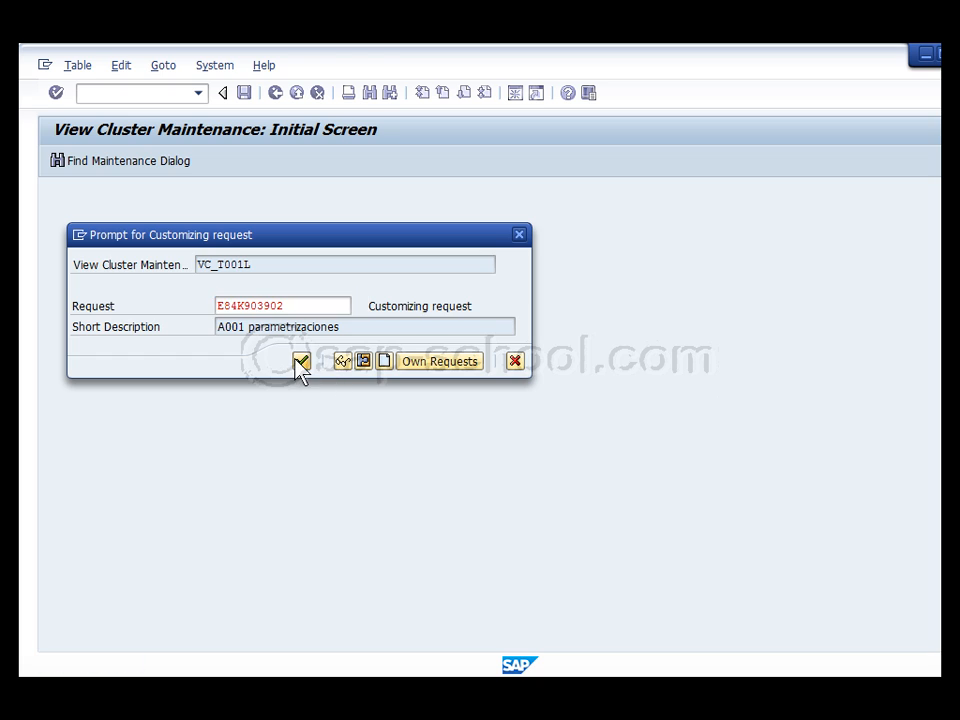
click(299, 362)
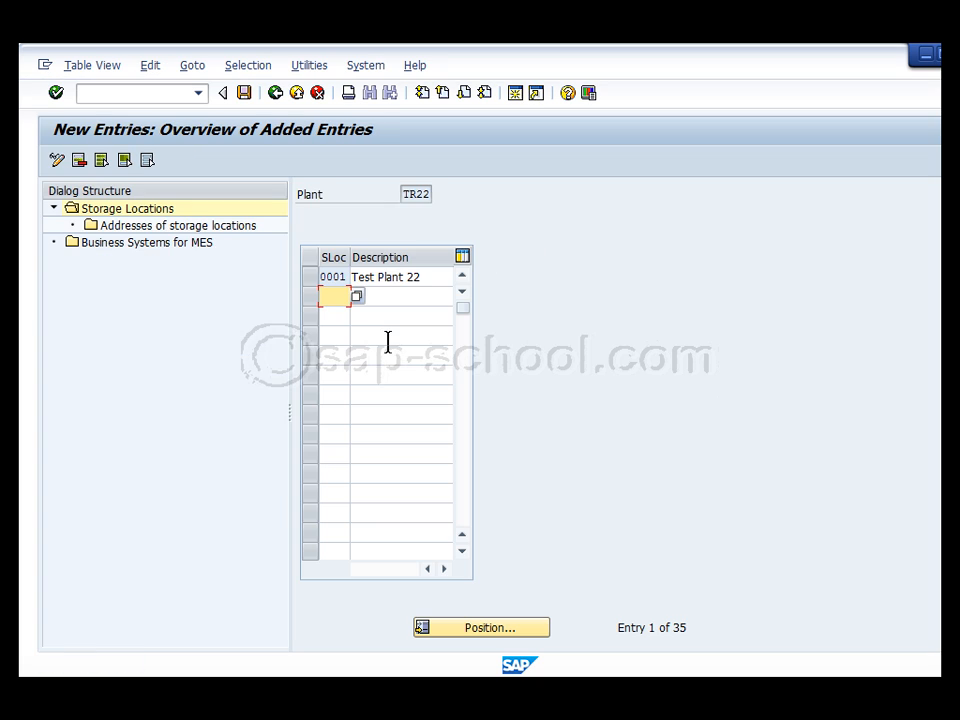
click(311, 277)
drag(350, 257, 377, 257)
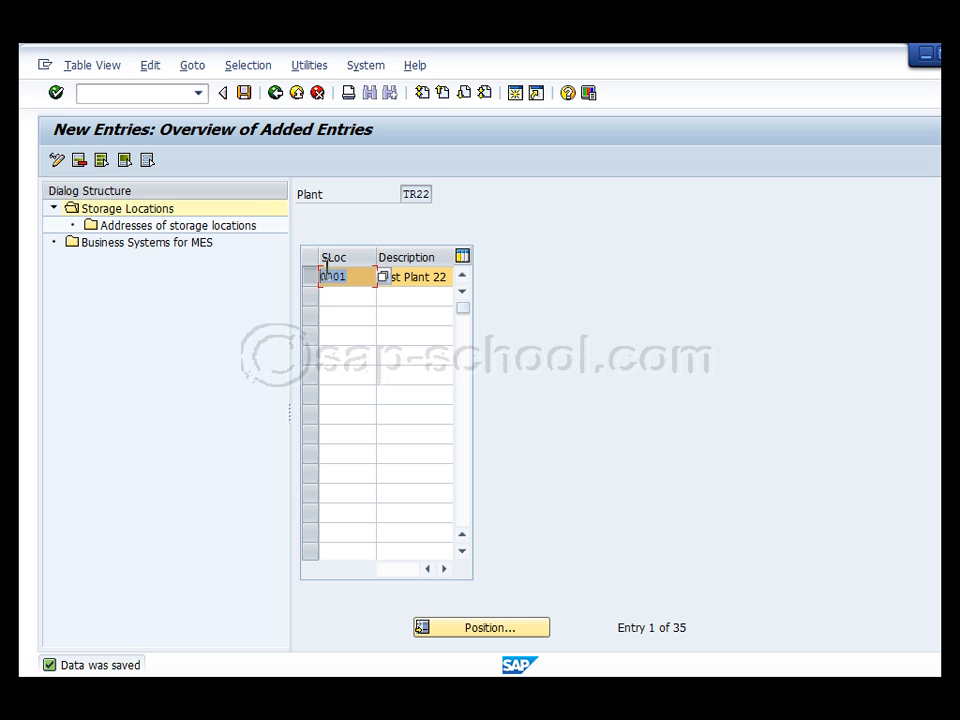
click(278, 94)
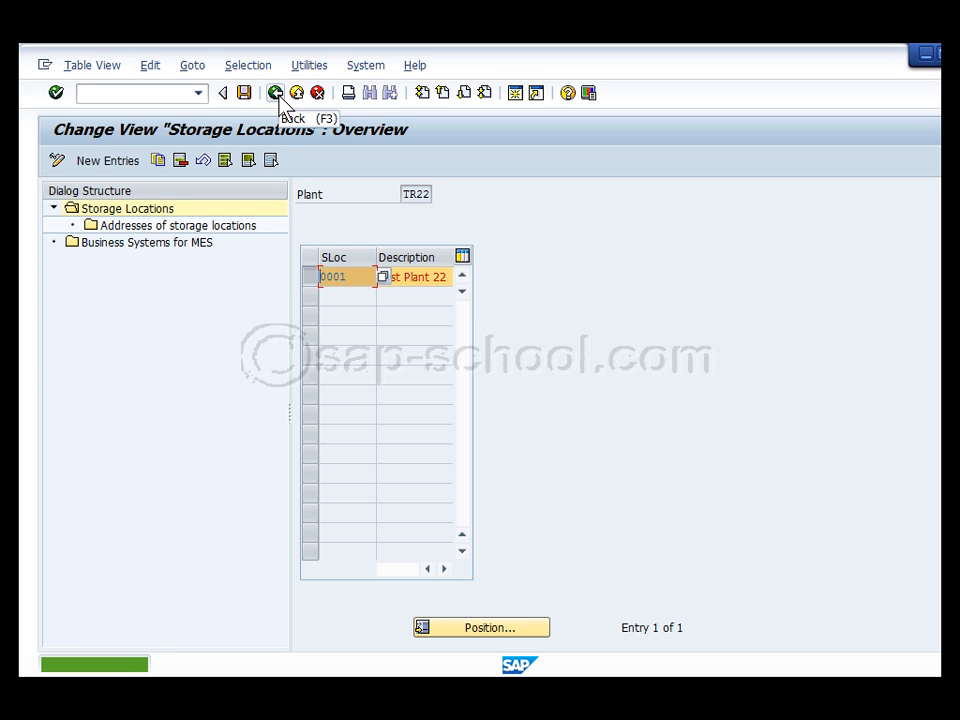
Rerun Maintain storage location with plant 1000 instead of TR22 to list its storage locations
click(299, 95)
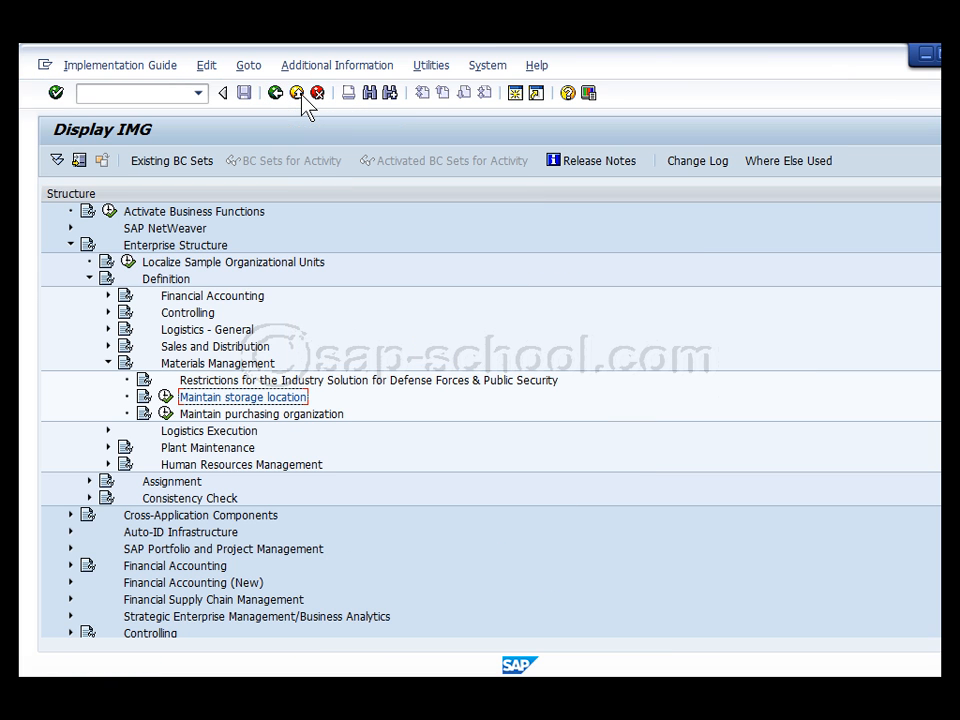
click(166, 398)
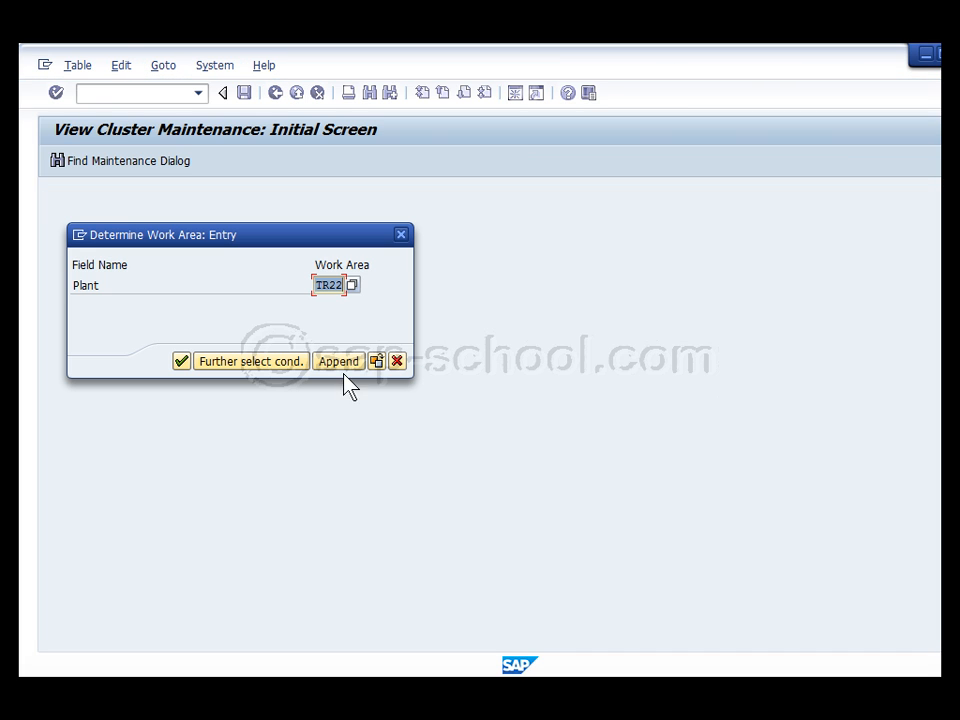
key(Return)
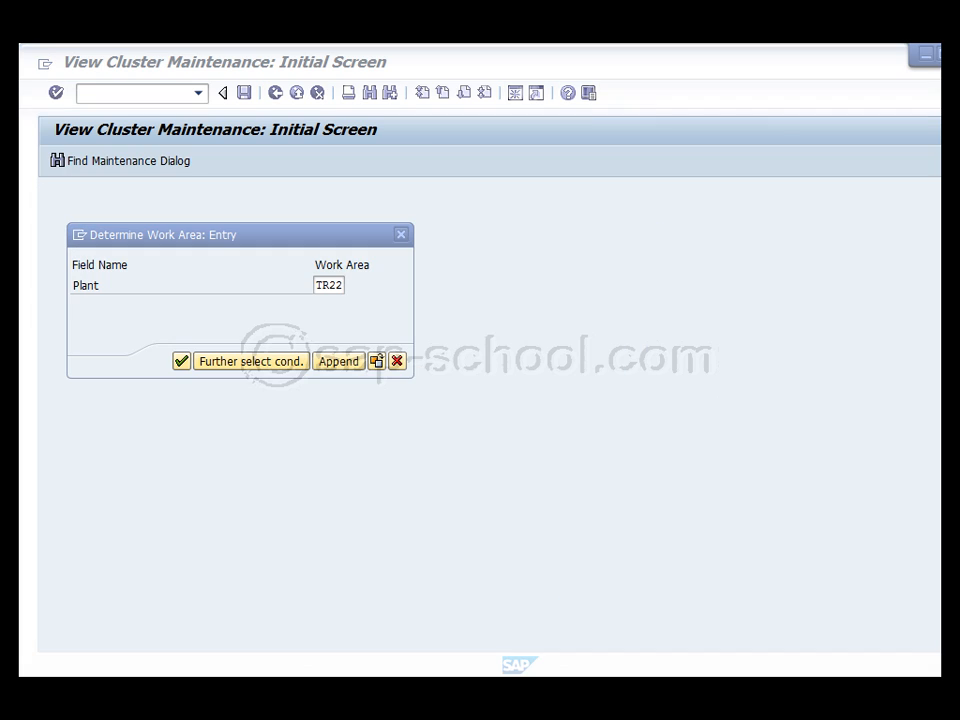
drag(321, 284, 350, 284)
key(BackSpace)
text(1000)
key(Return)
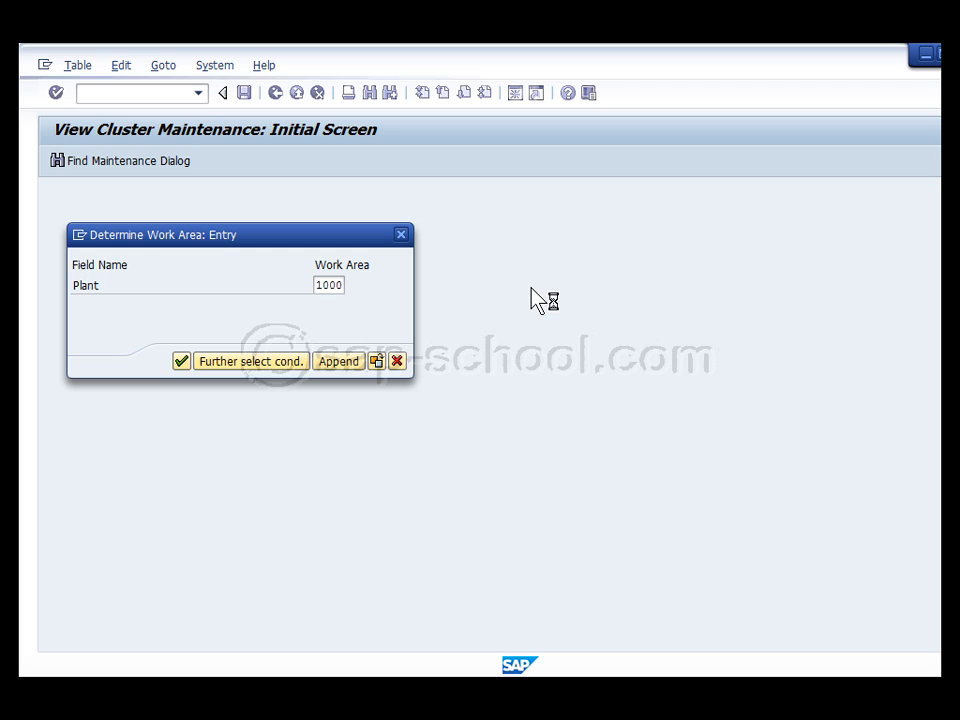
click(255, 277)
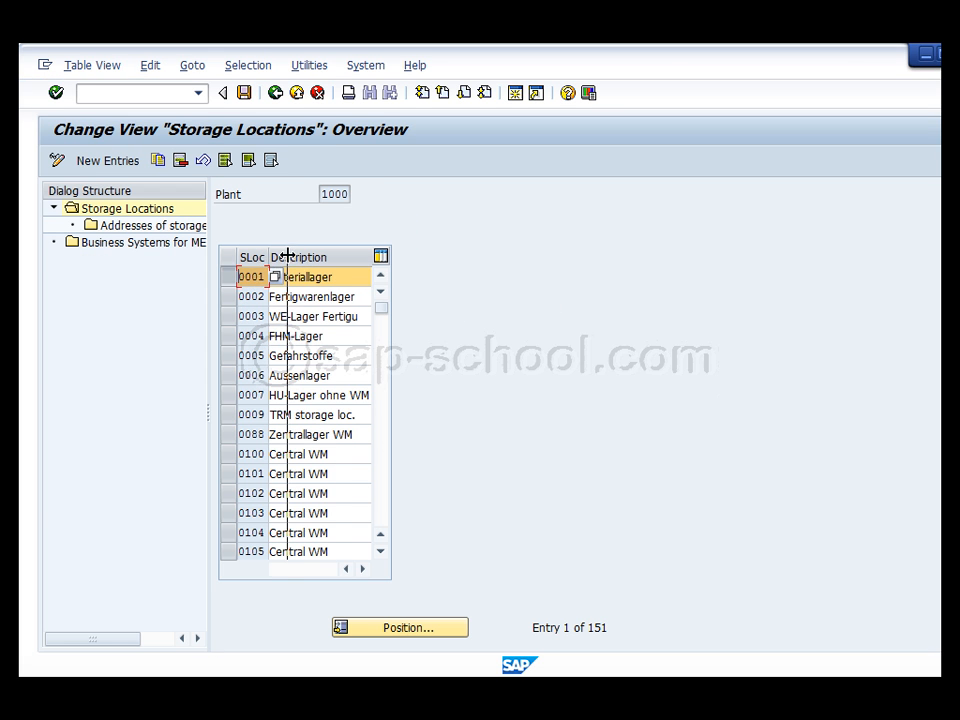
Leave the plant 1000 Storage Locations list and go back to the Display IMG tree
drag(269, 257, 288, 257)
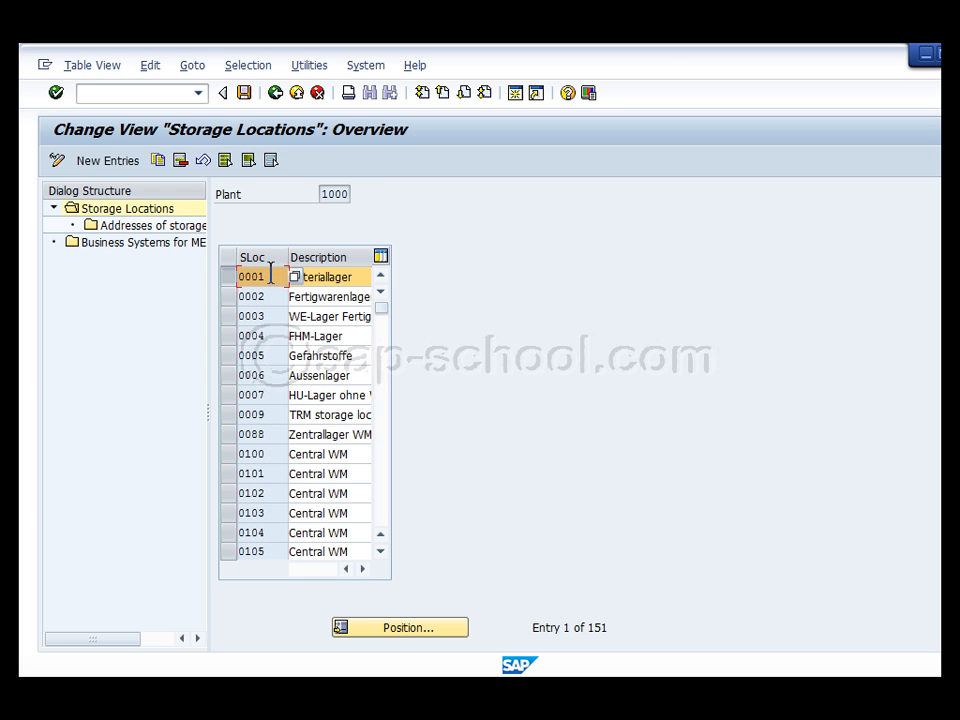
double_click(326, 195)
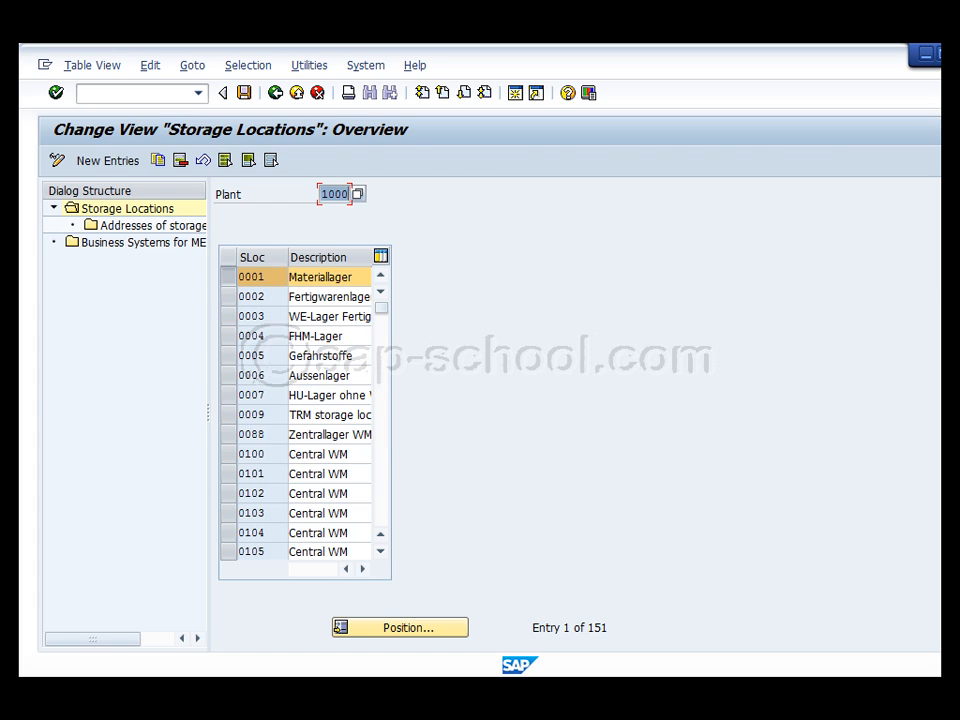
key(F3)
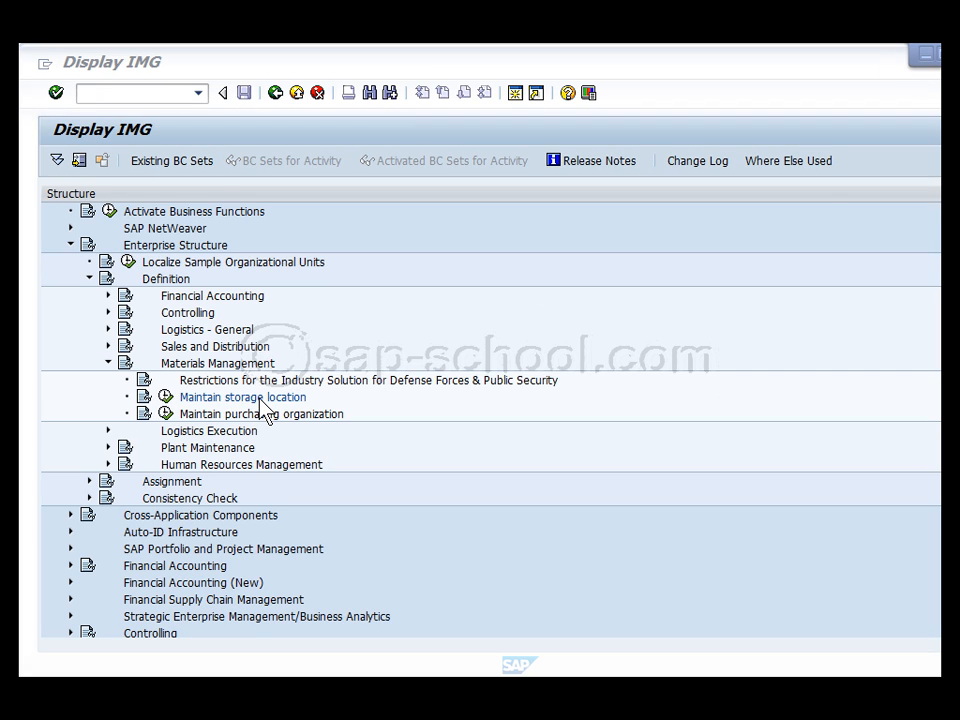
Collapse Materials Management and Definition, then expand Assignment > Logistics - General in the IMG tree
click(108, 364)
click(155, 280)
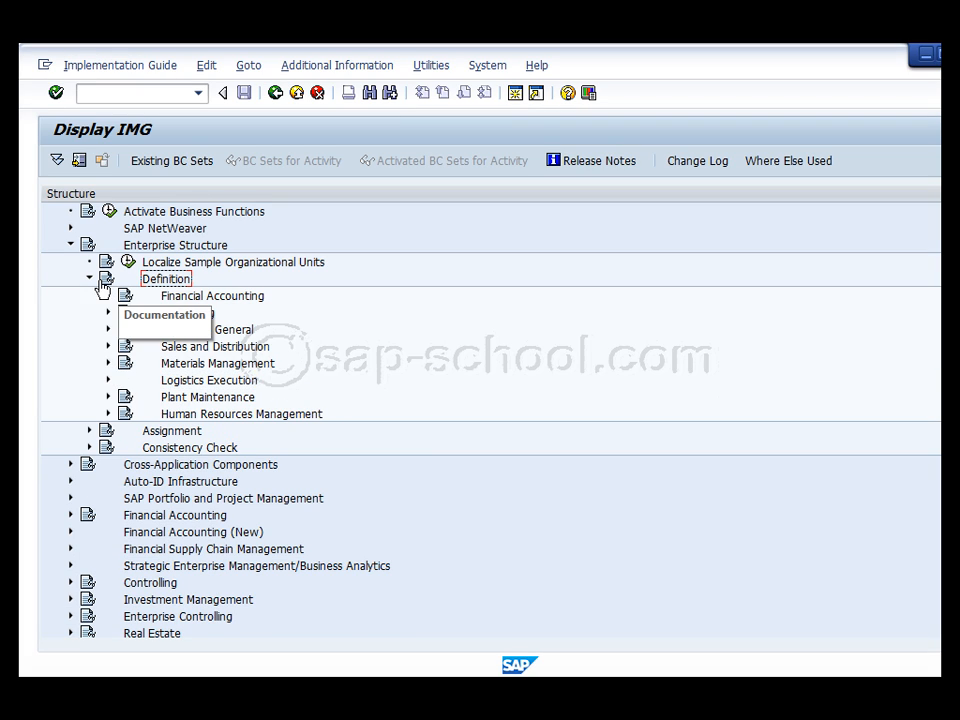
click(89, 278)
click(150, 297)
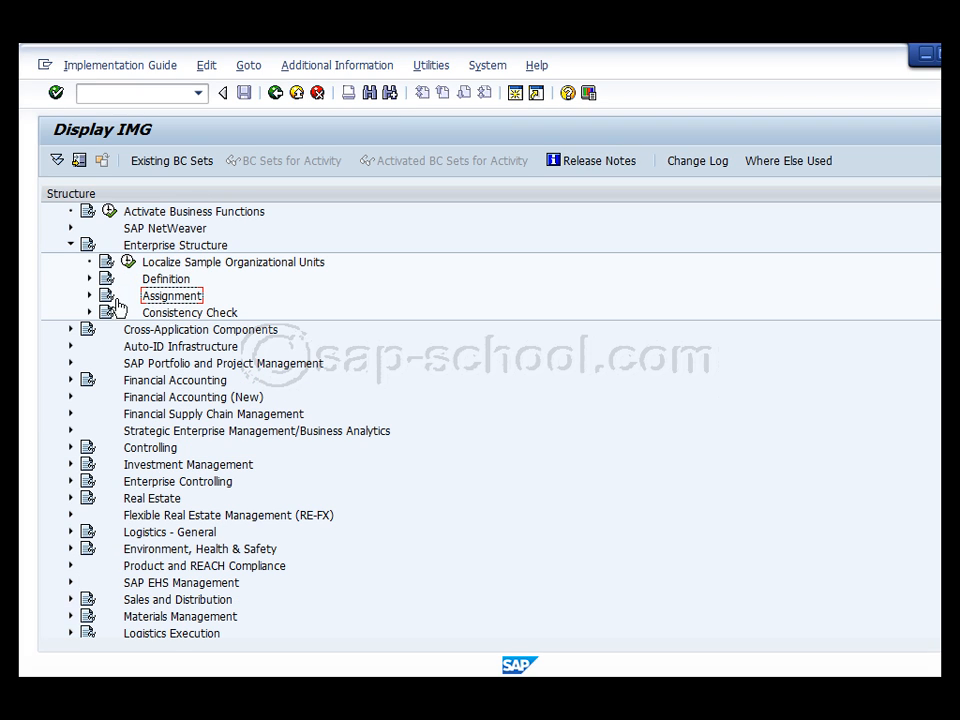
click(89, 296)
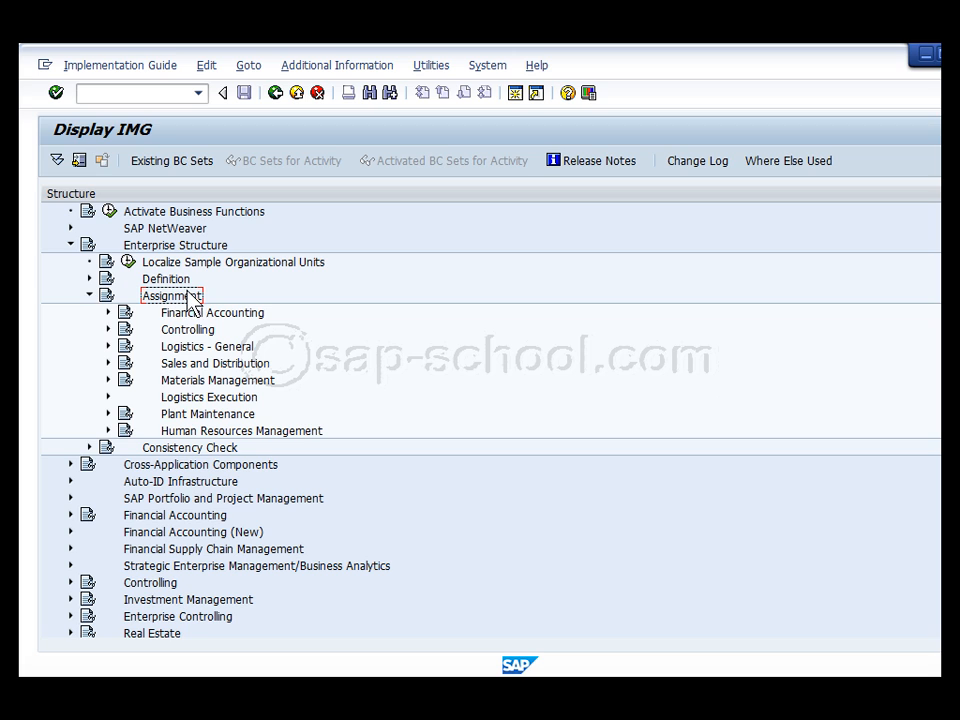
click(108, 346)
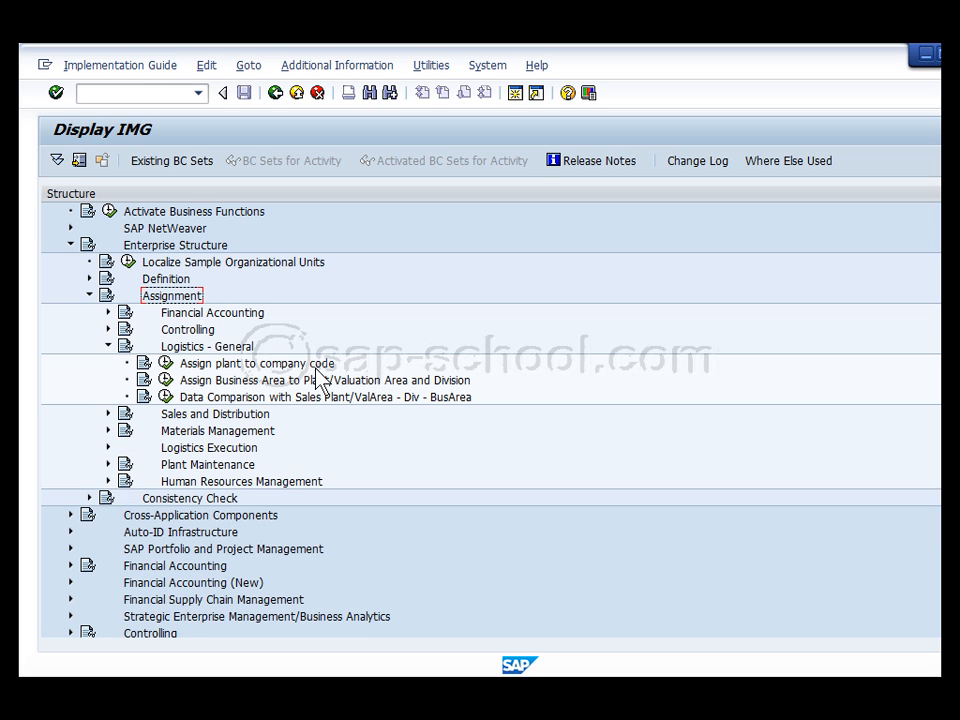
Review the documentation for Assign plant to company code, then execute that activity
click(144, 365)
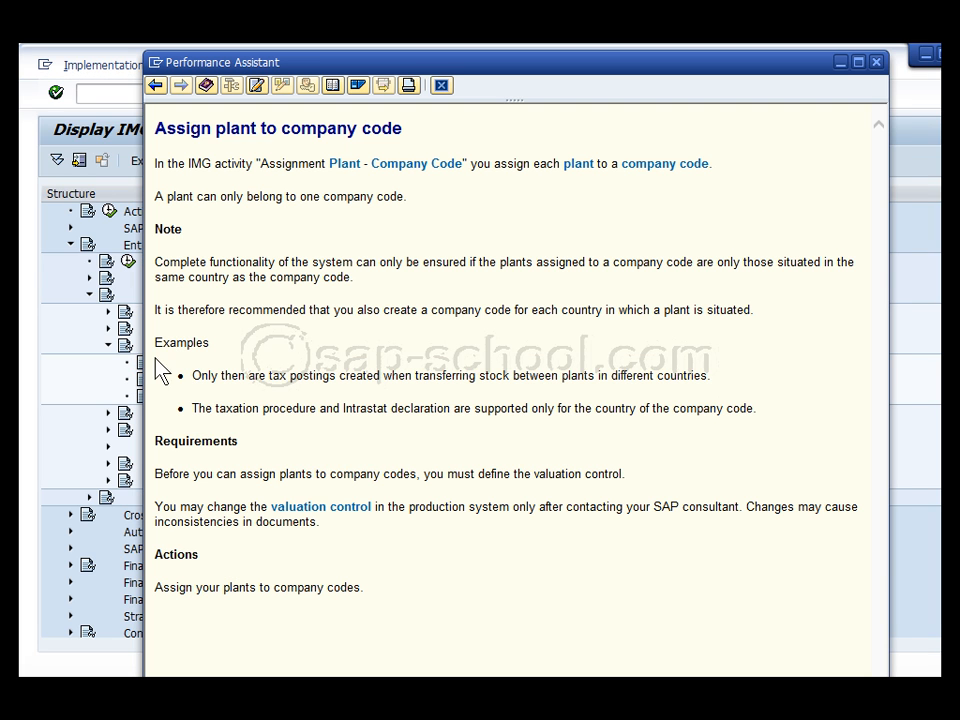
drag(676, 72, 702, 54)
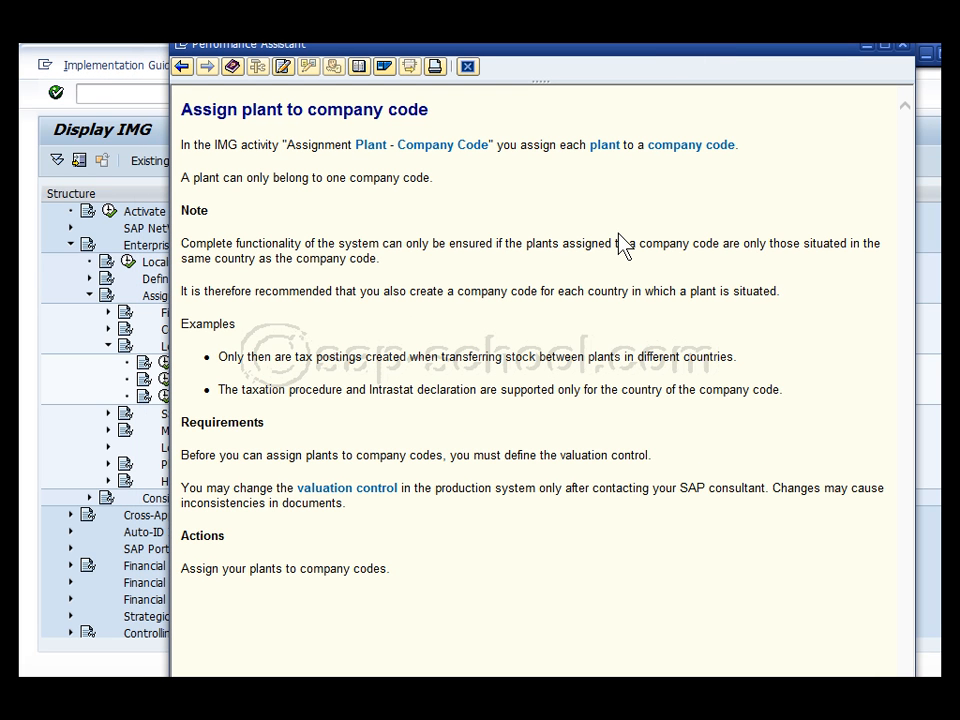
click(902, 45)
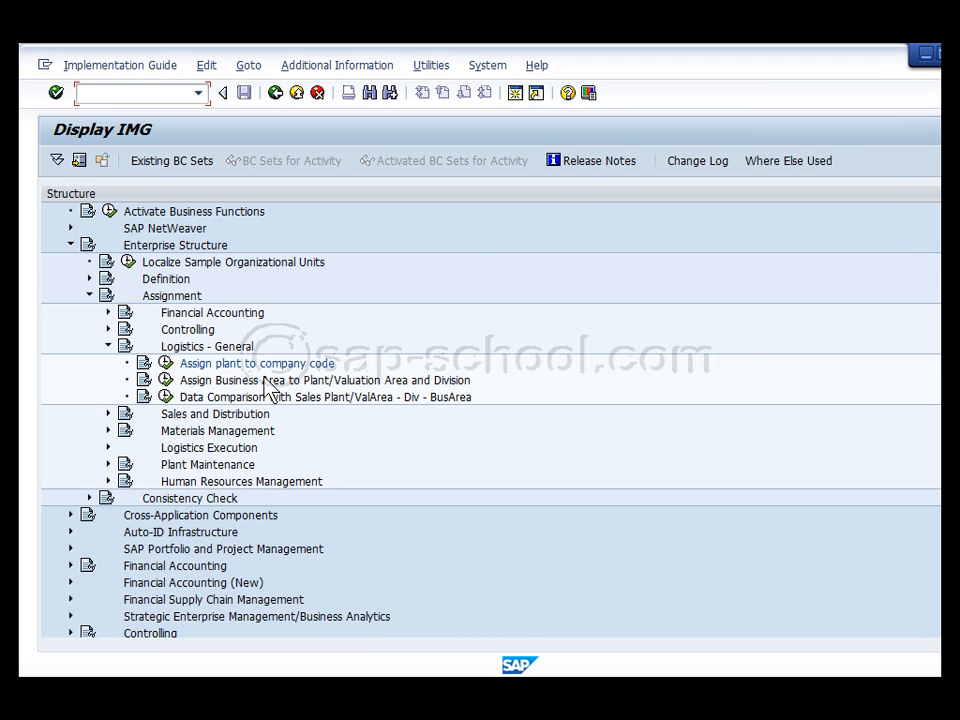
click(165, 363)
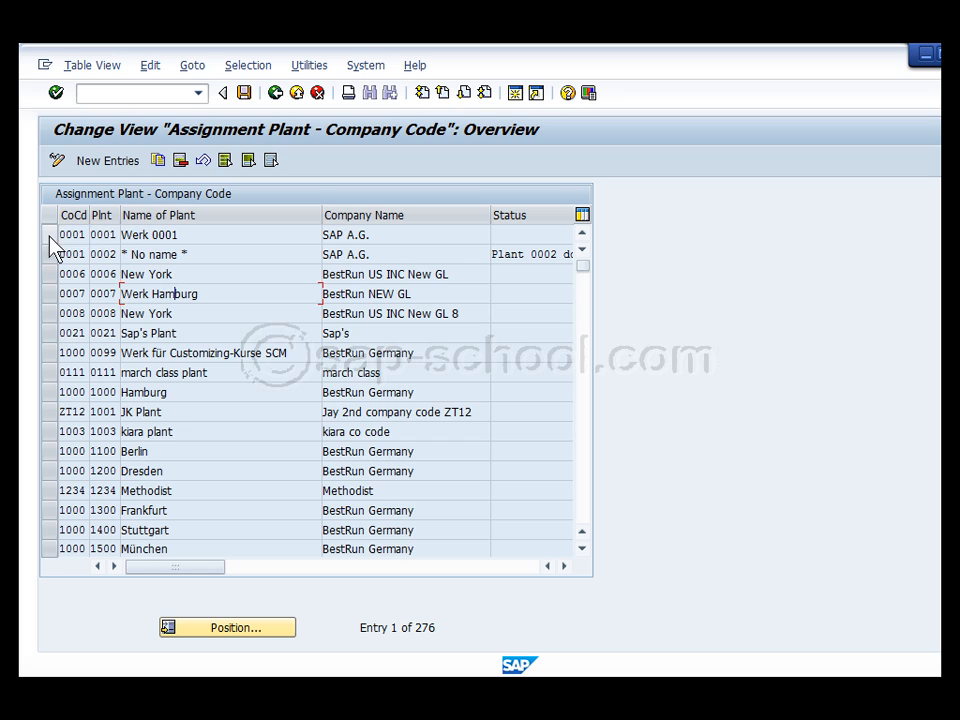
Copy the 1000/0001 assignment row as a new entry assigning plant TR22 to company code 1000
click(79, 234)
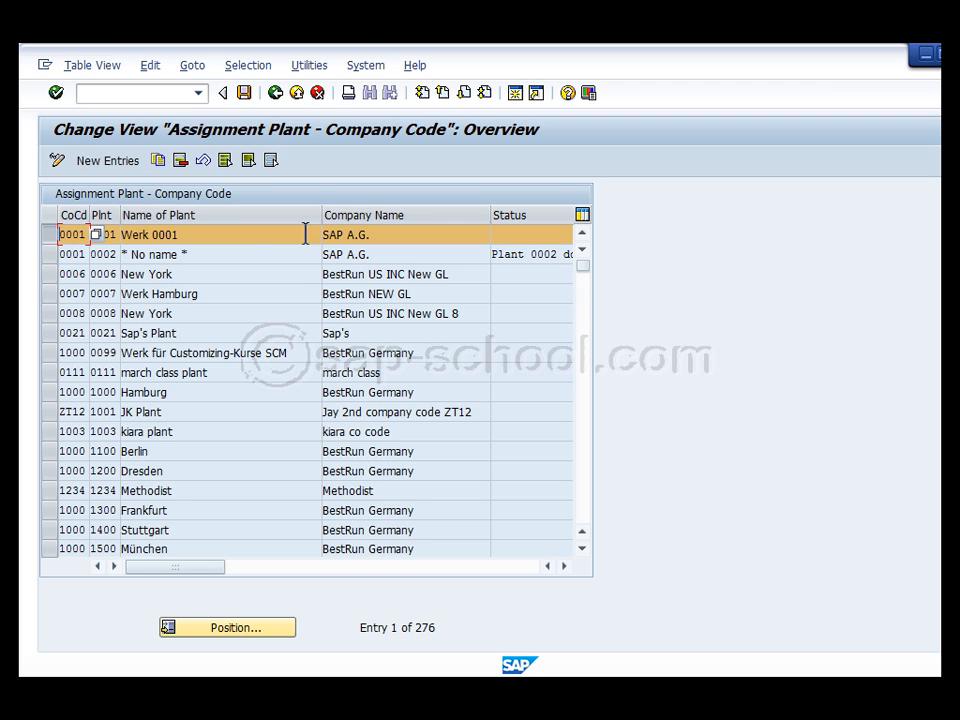
click(161, 163)
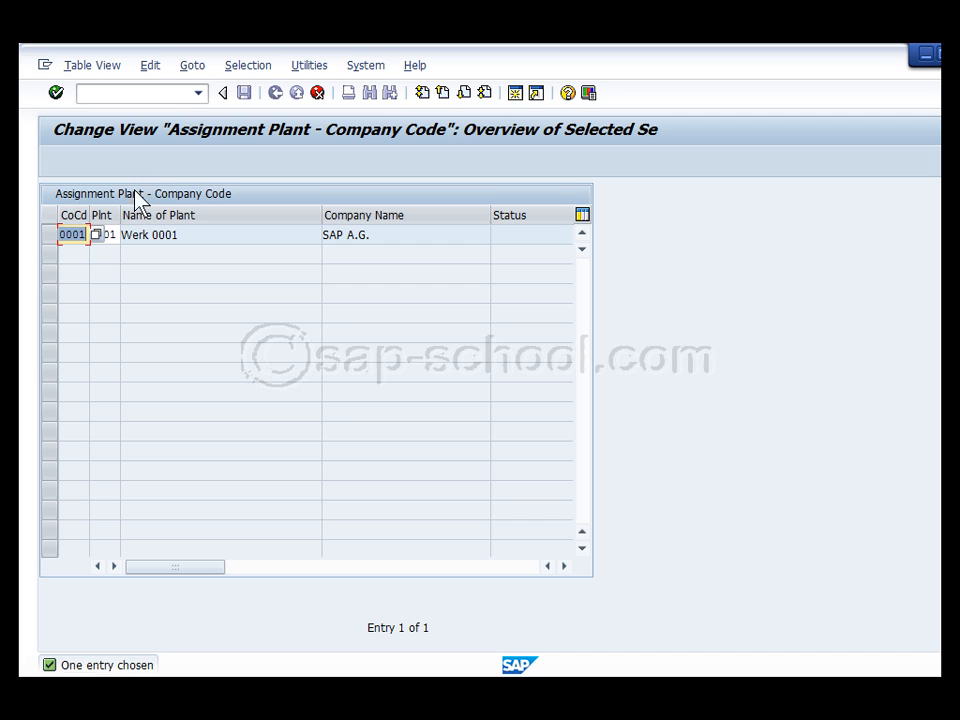
drag(89, 207, 219, 215)
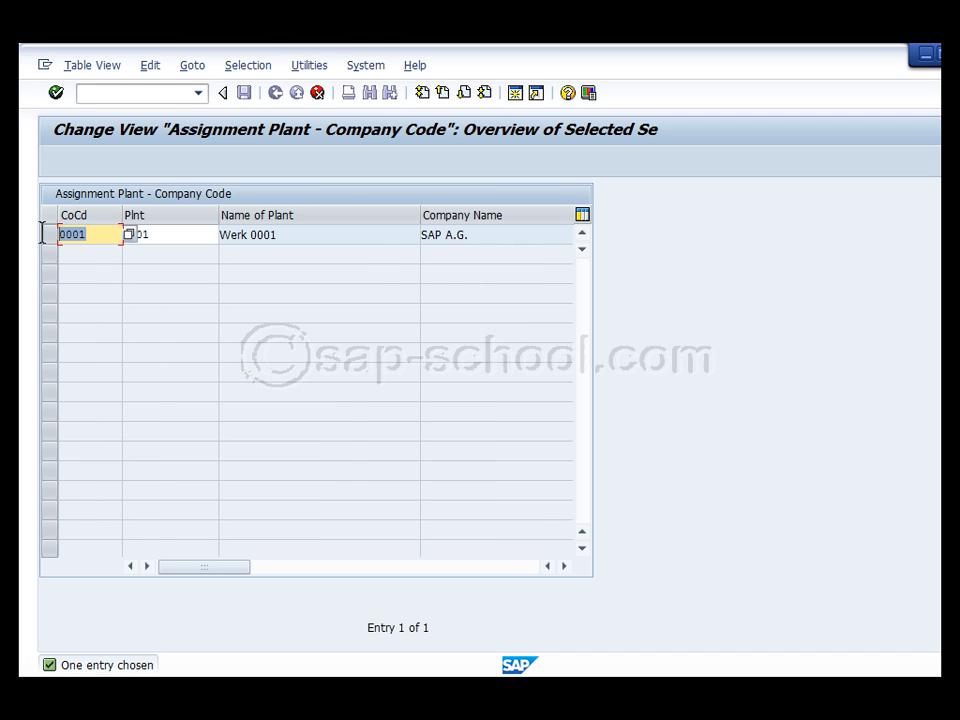
text(1000)
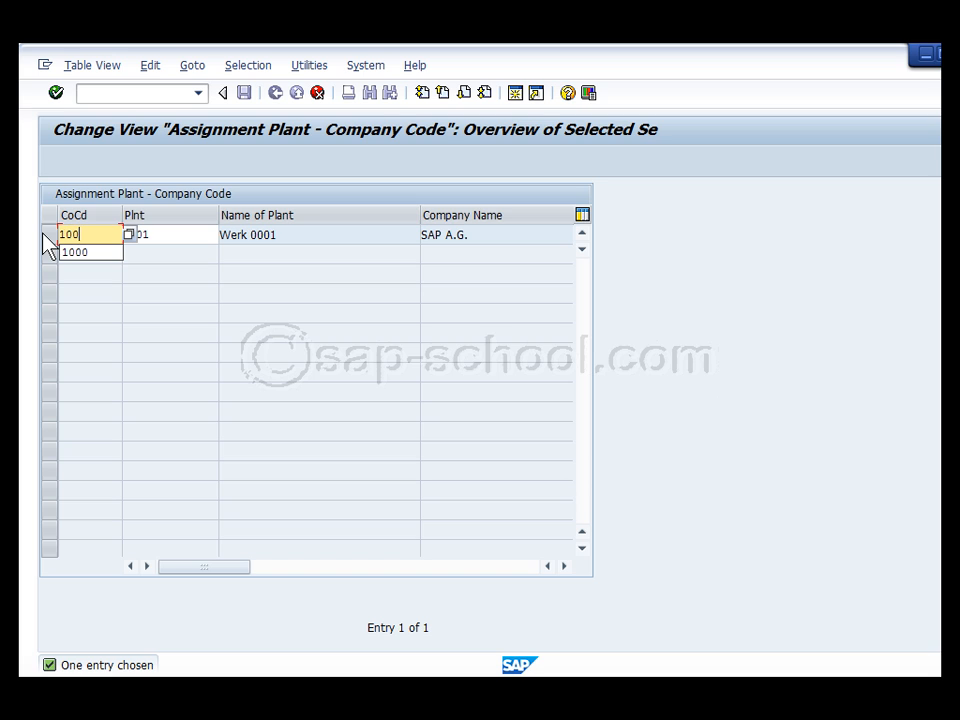
click(175, 233)
drag(175, 233, 122, 235)
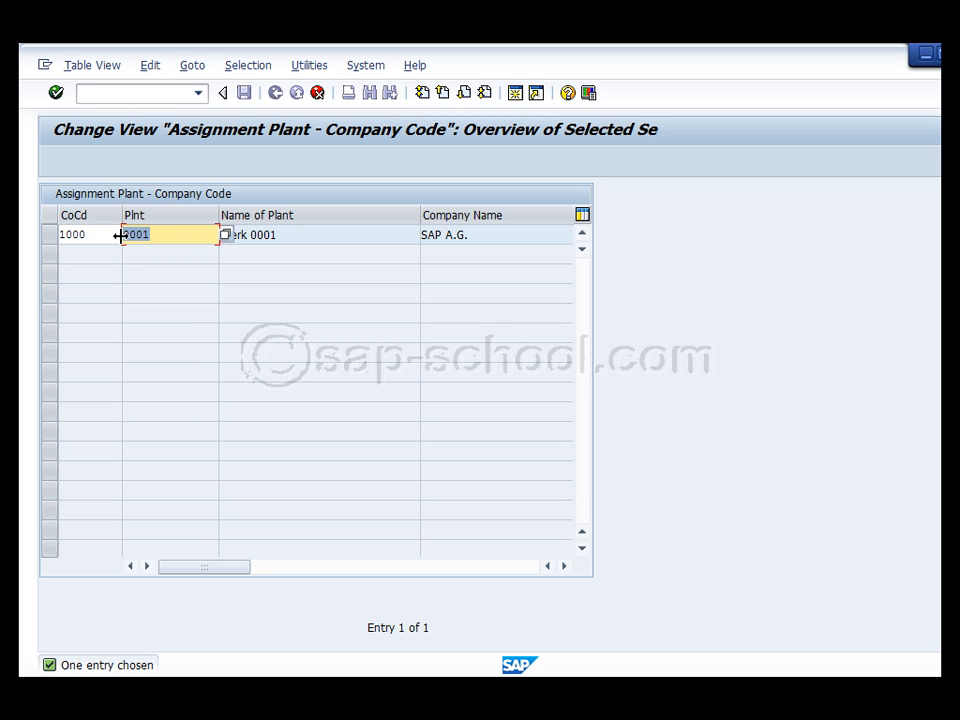
text(ZR22)
key(Return)
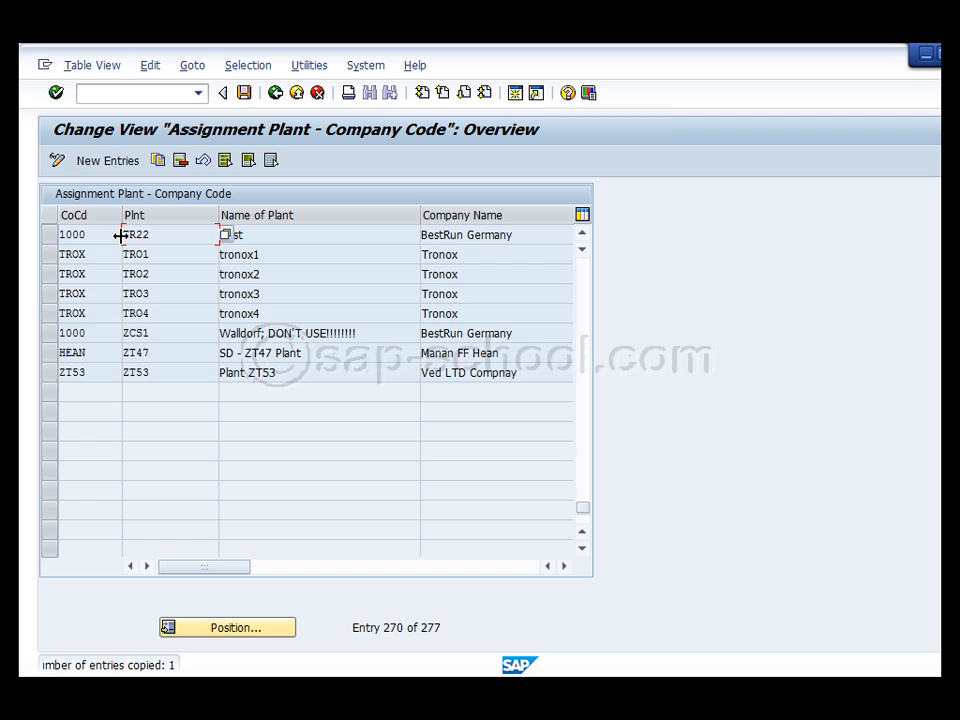
Save the new assignment under a customizing request and dismiss the save message explanation
click(246, 93)
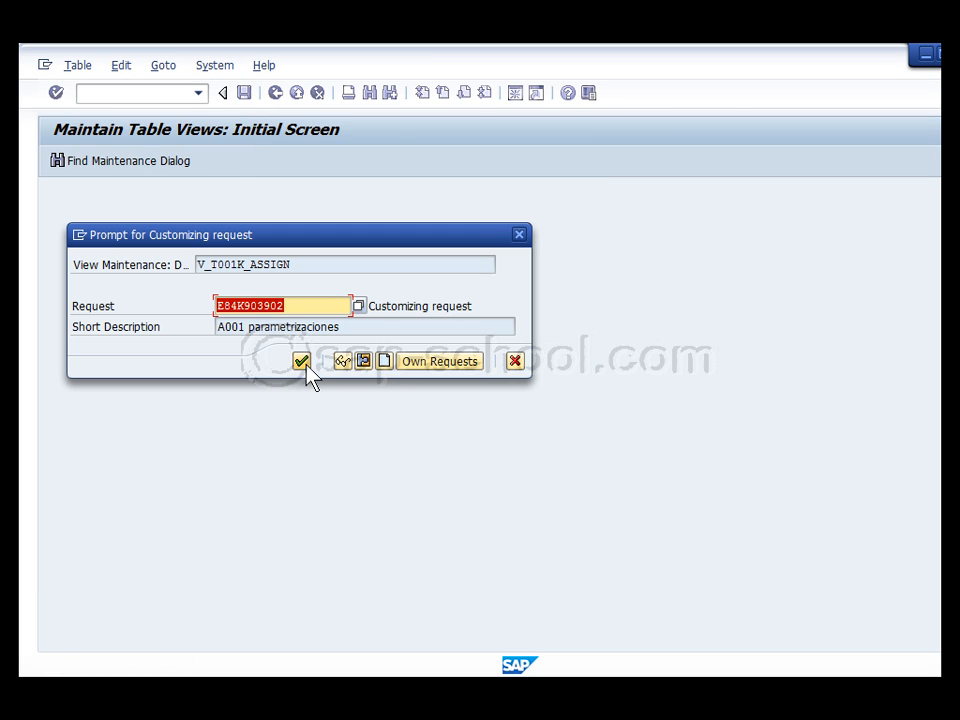
click(301, 361)
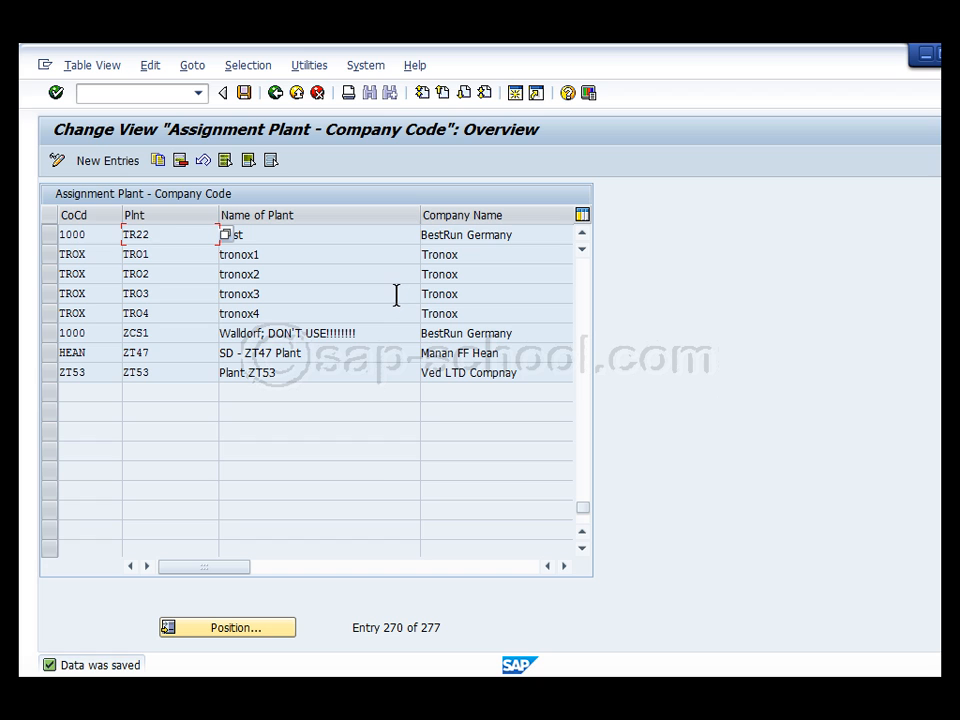
double_click(100, 666)
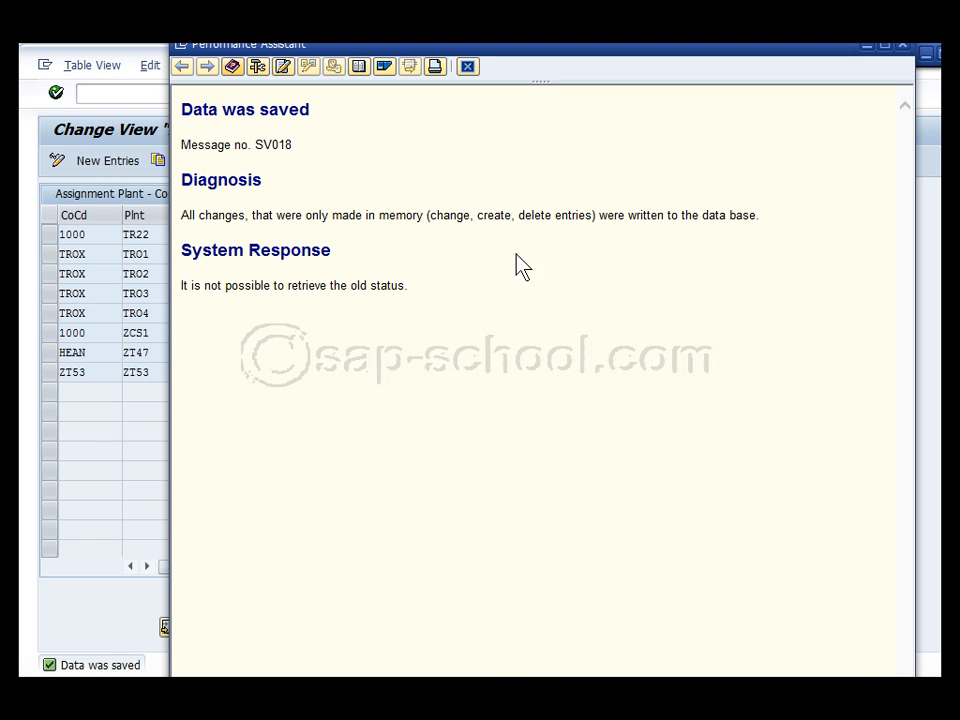
click(900, 45)
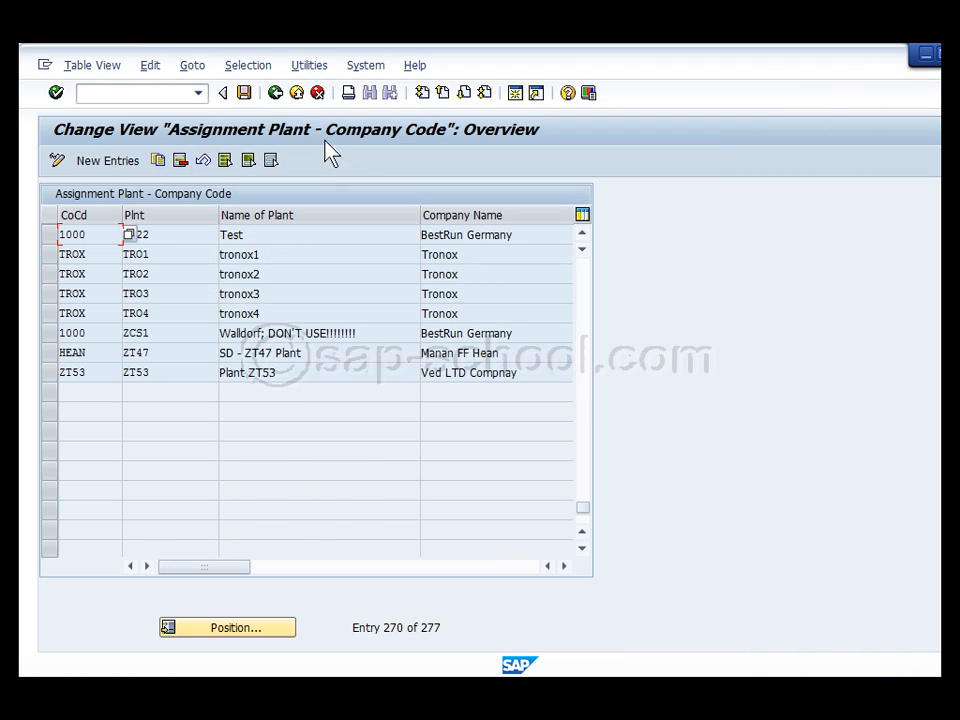
Return to the IMG tree and open Assign purchasing organization to plant under Materials Management
click(282, 97)
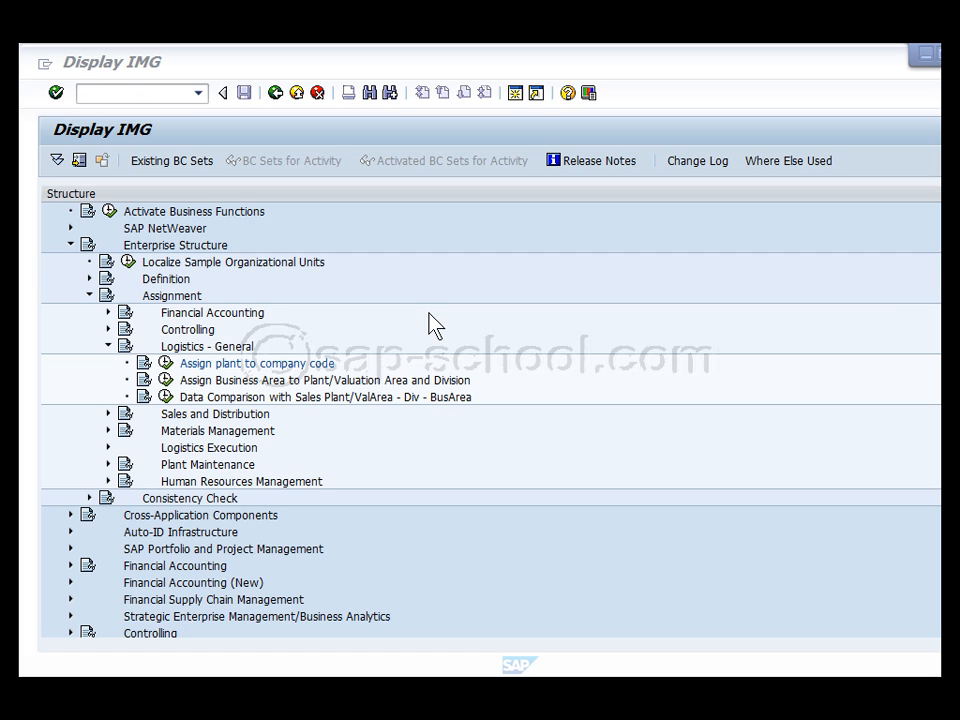
click(106, 346)
click(168, 297)
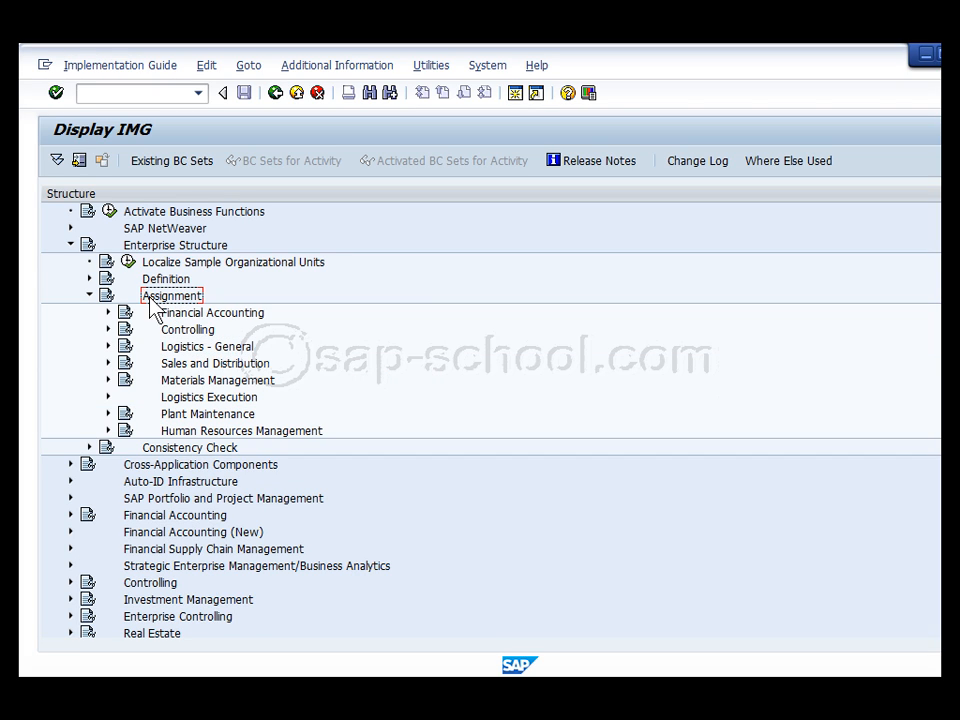
click(108, 380)
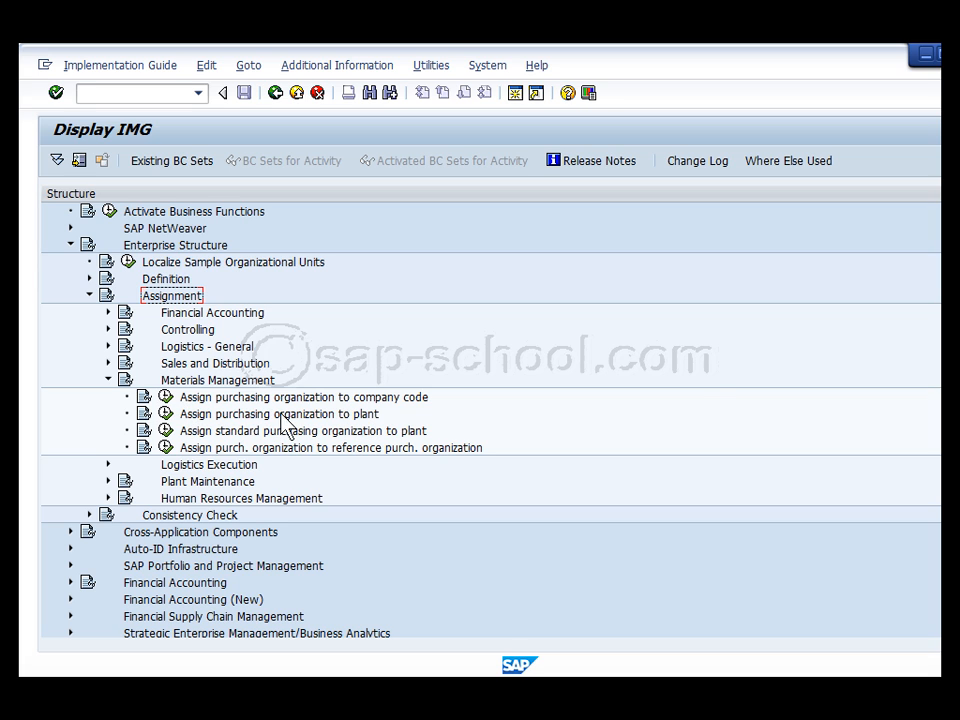
click(165, 414)
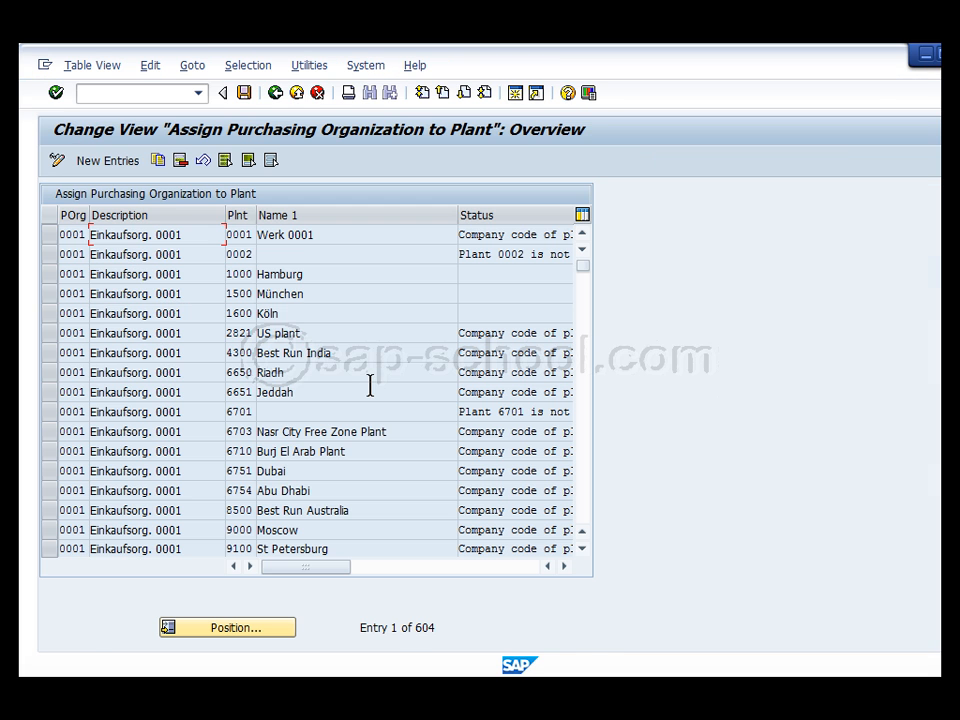
Copy the 0001 row as a new entry with purchasing organization 1000 and plant TR22
click(50, 238)
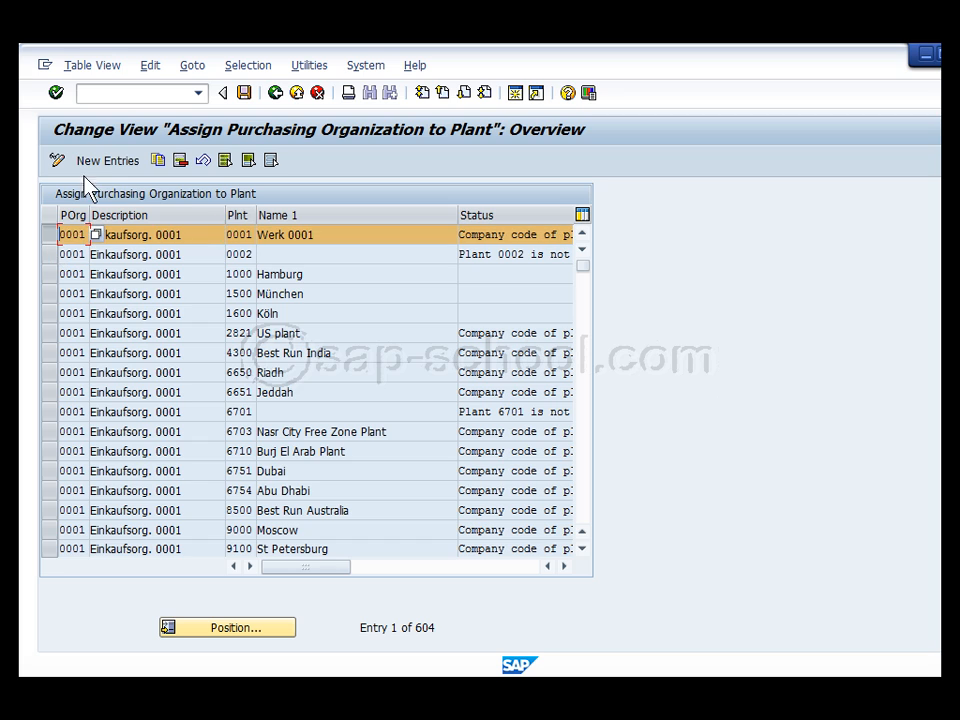
click(157, 161)
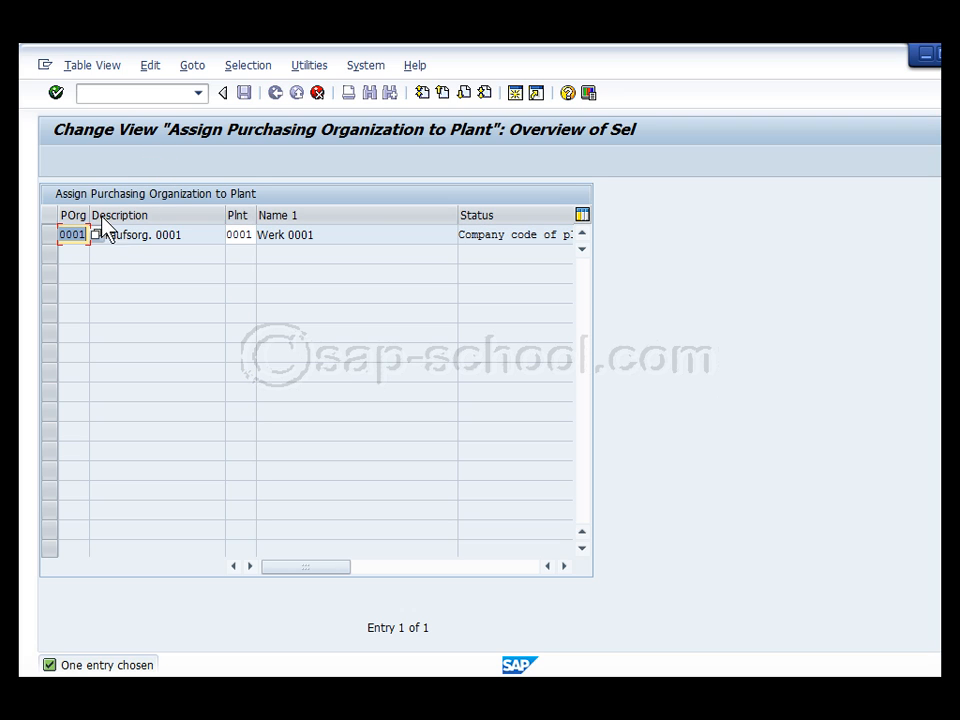
drag(90, 213, 142, 213)
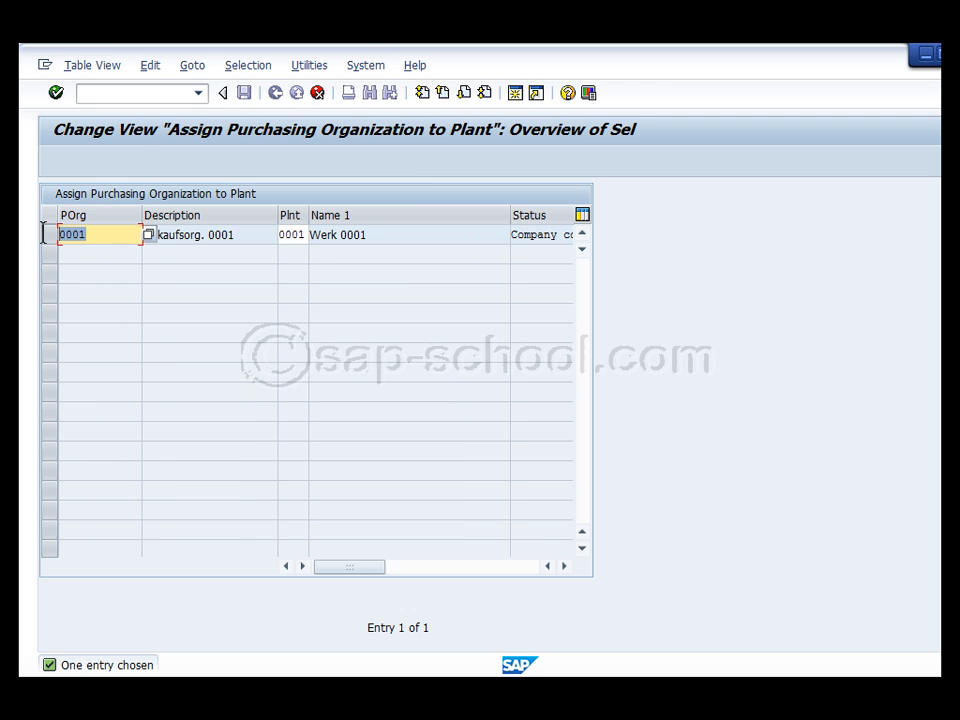
text(1000)
click(298, 235)
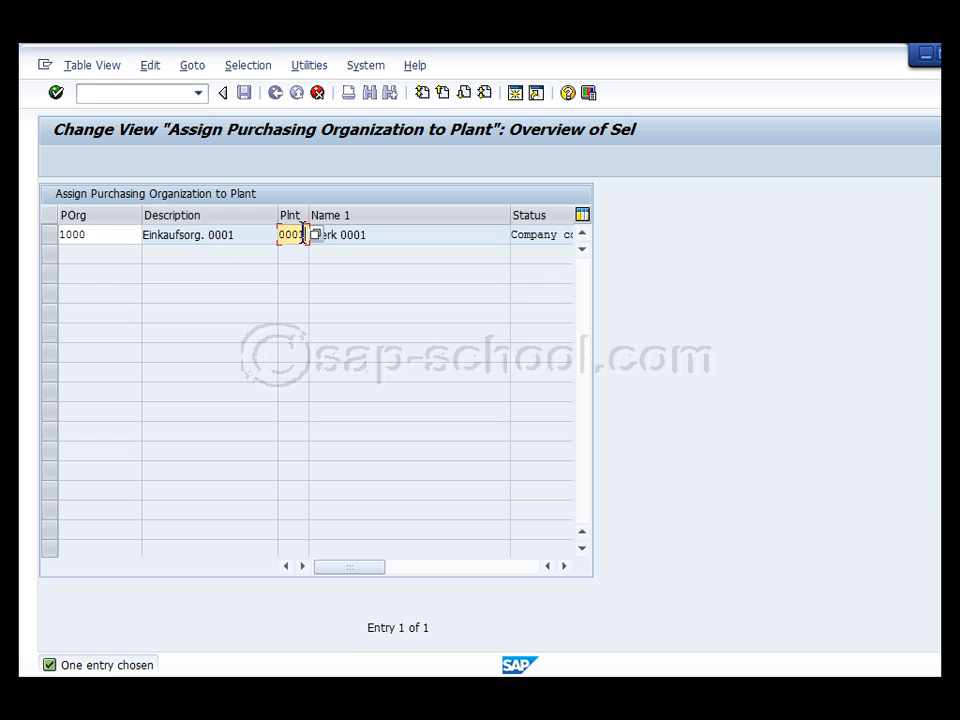
text(TR22)
key(Return)
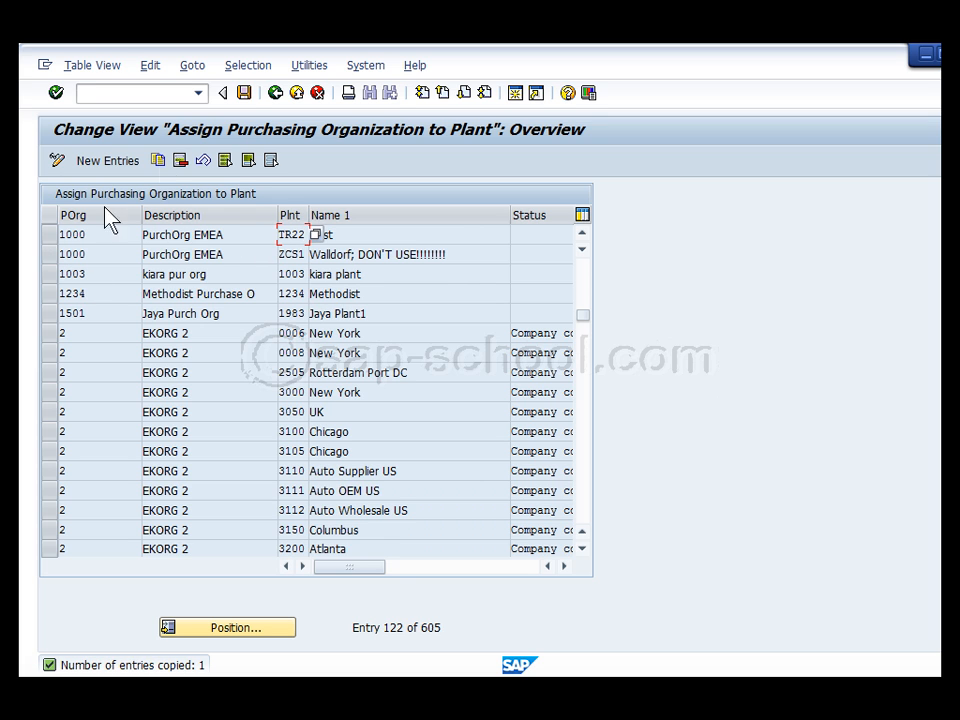
Save the 1000/TR22 assignment under a customizing request and select the new row
click(243, 93)
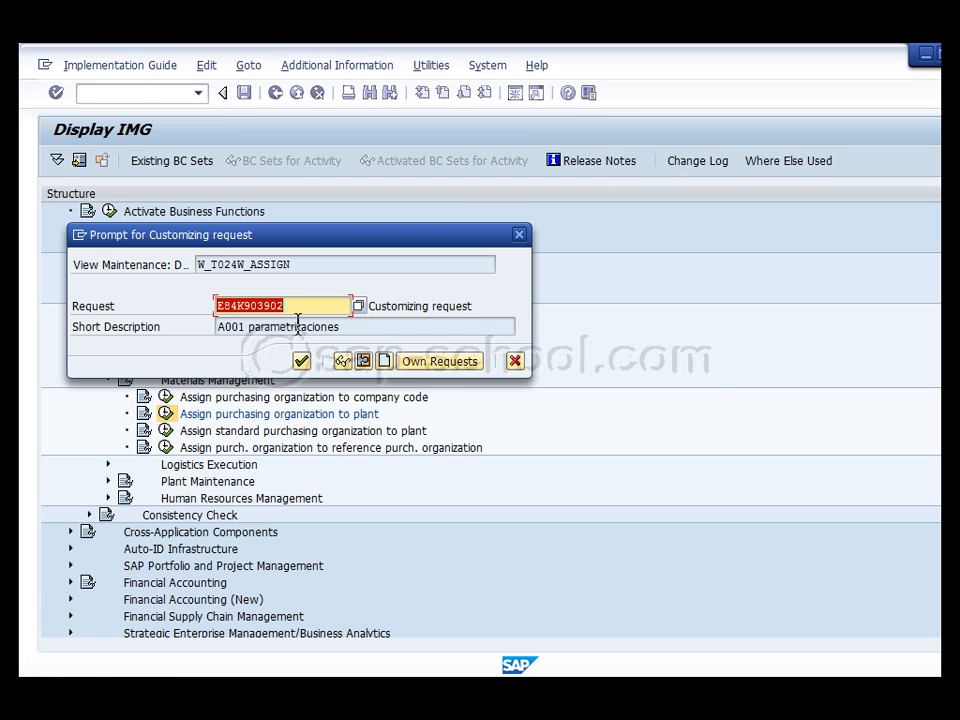
click(301, 361)
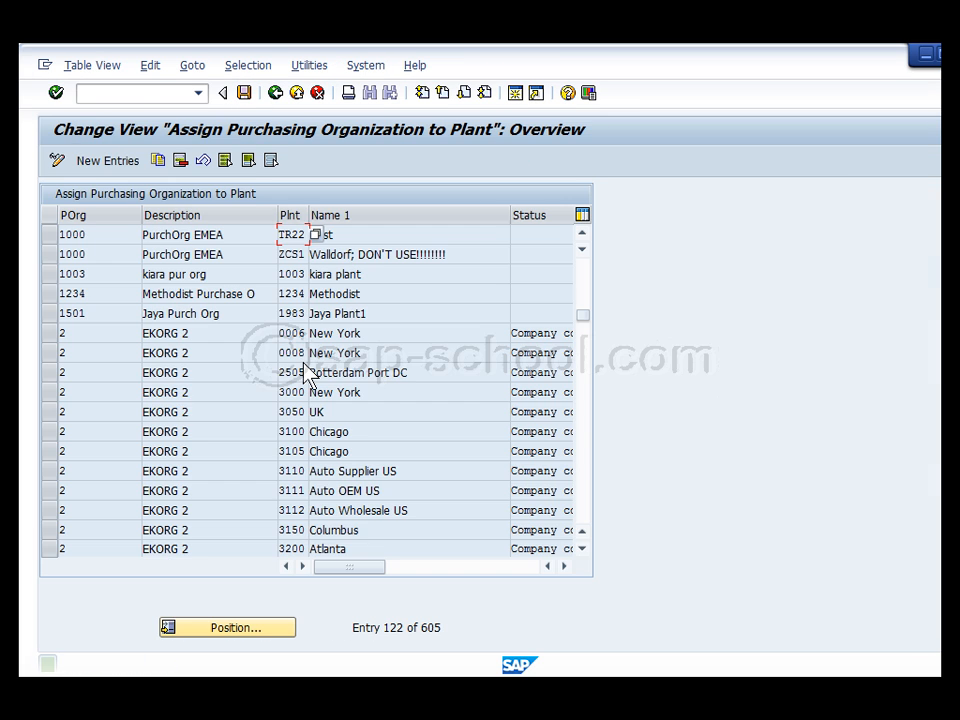
click(50, 236)
Copy the TR22 row with purchasing organization C100, save it, and return to the IMG tree
click(157, 160)
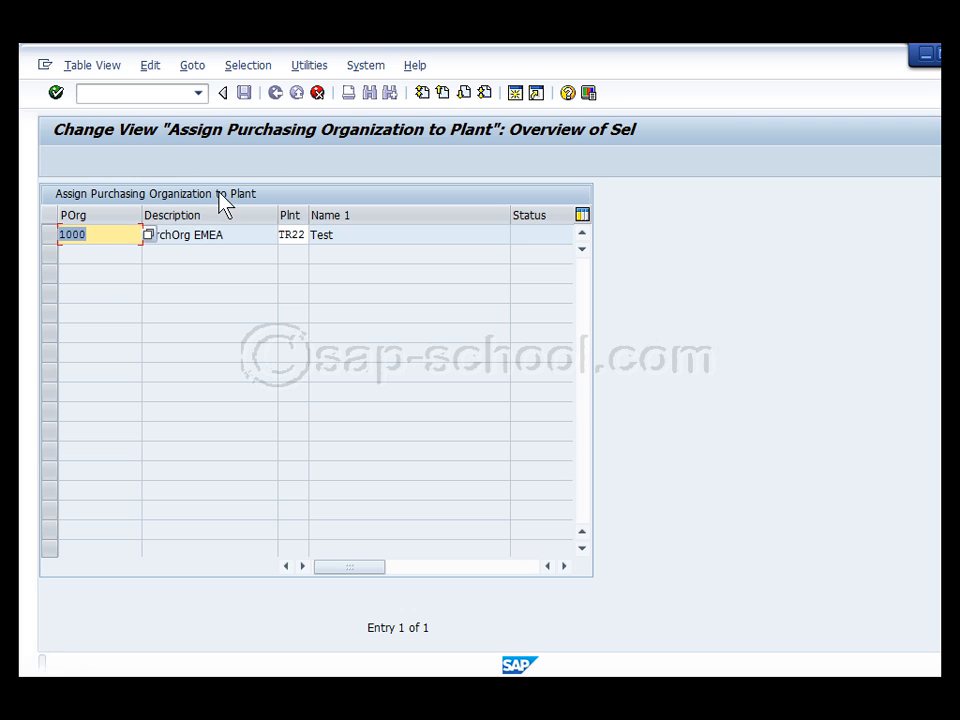
click(108, 238)
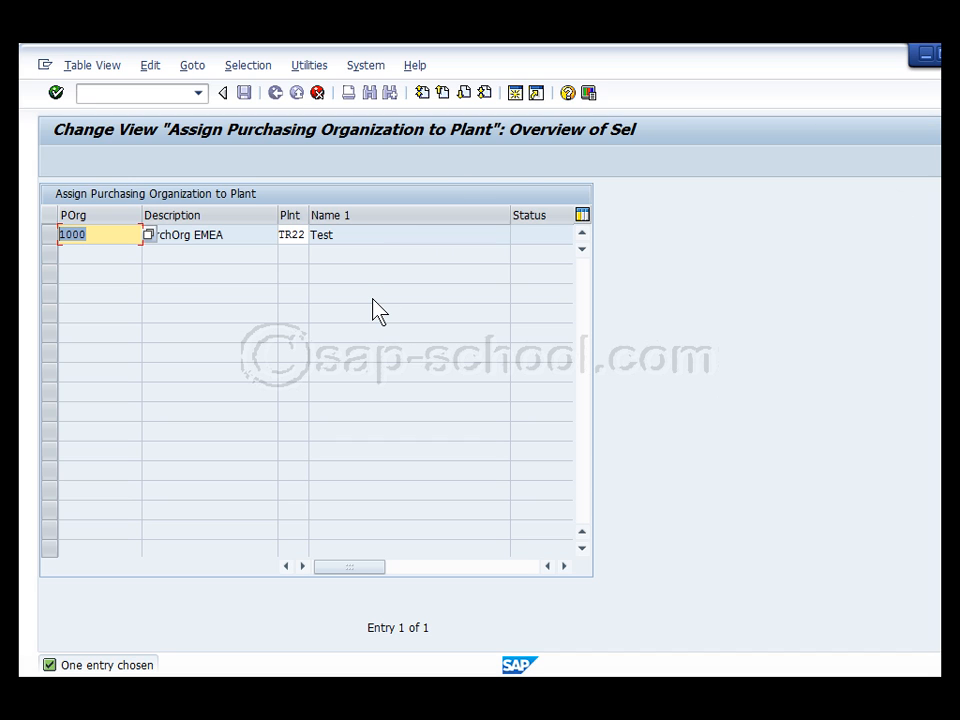
text(C)
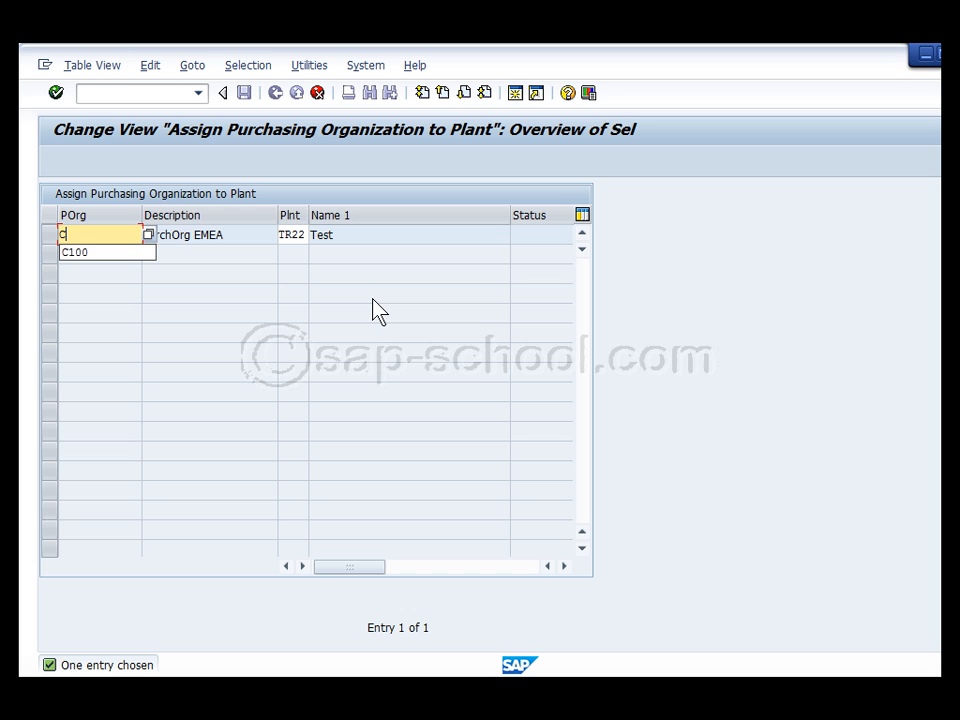
click(107, 253)
click(290, 234)
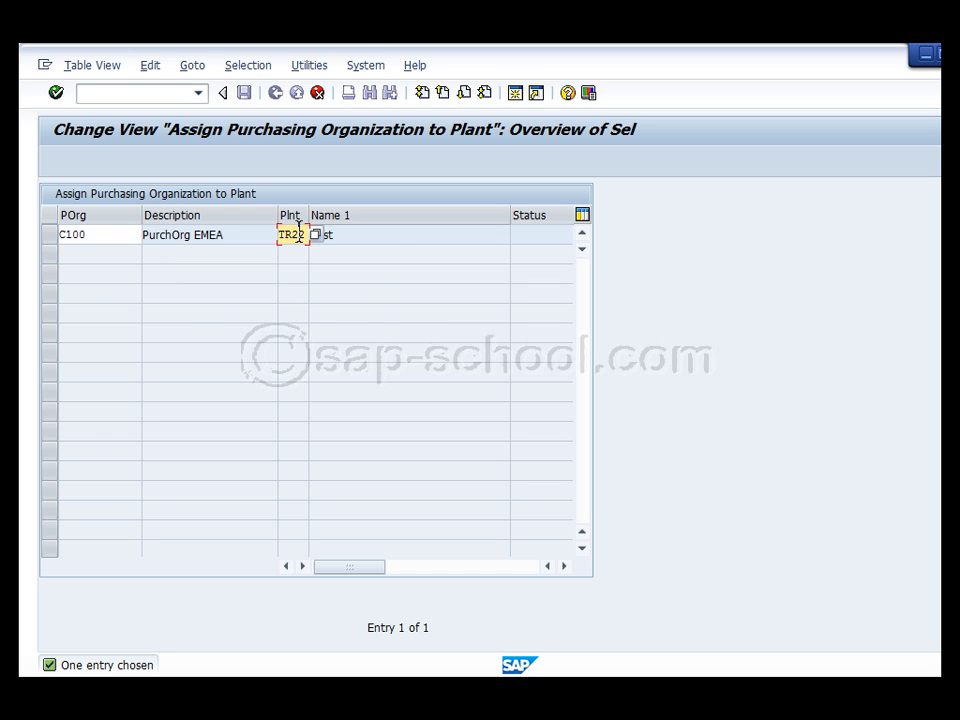
key(Return)
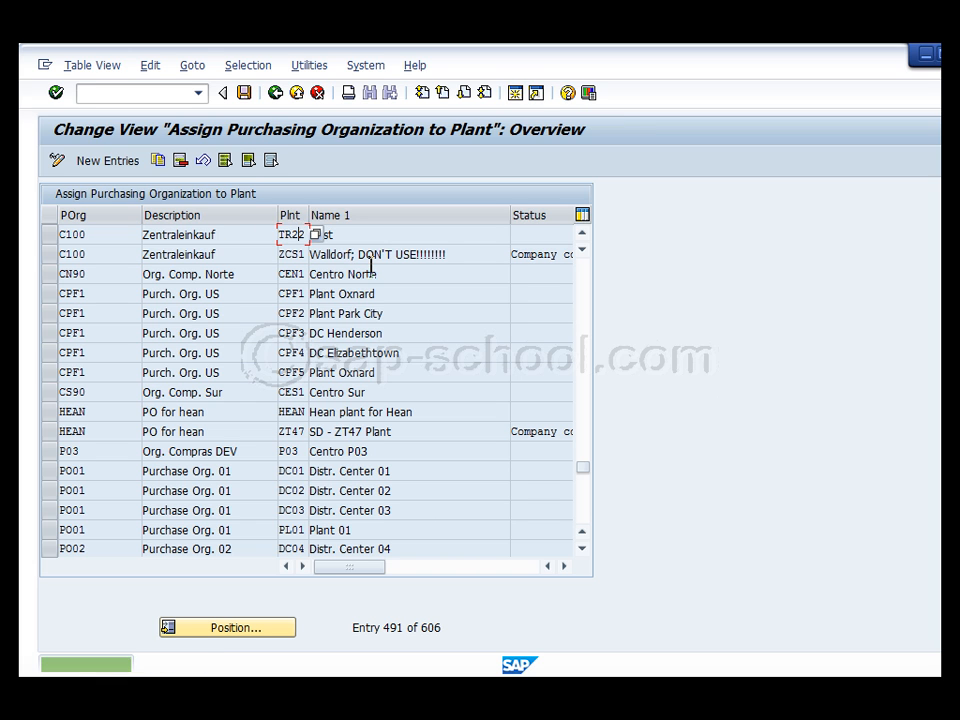
click(243, 92)
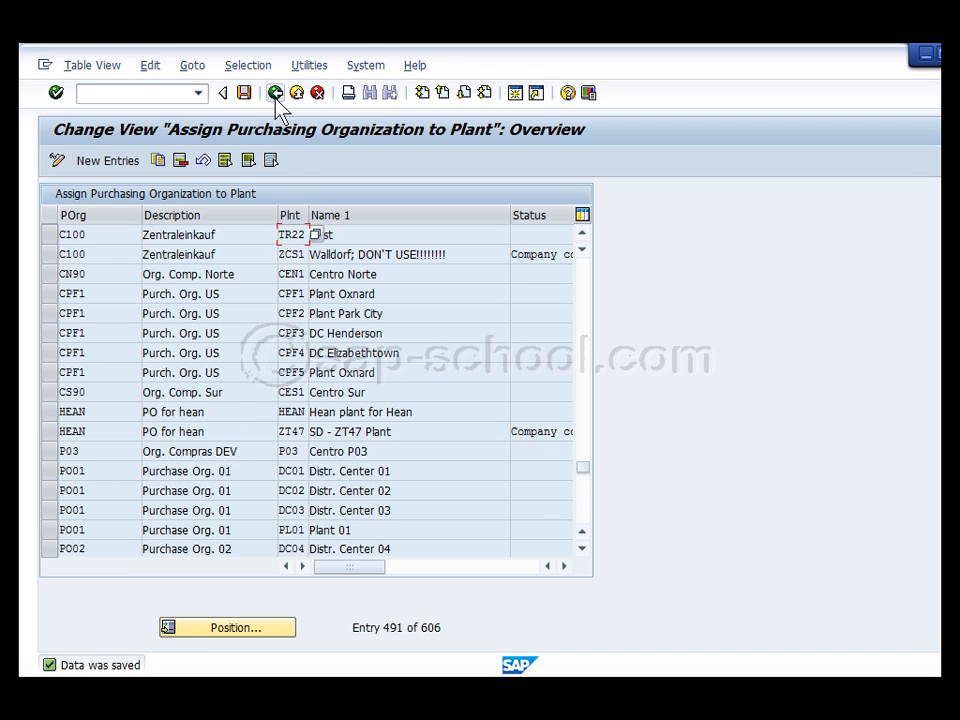
click(276, 94)
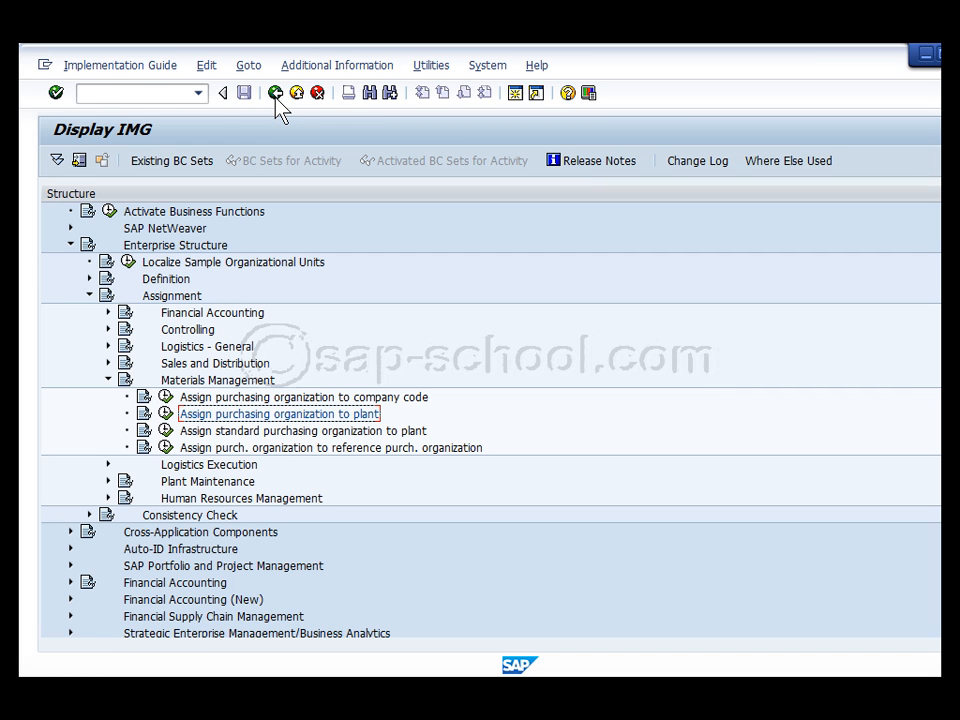
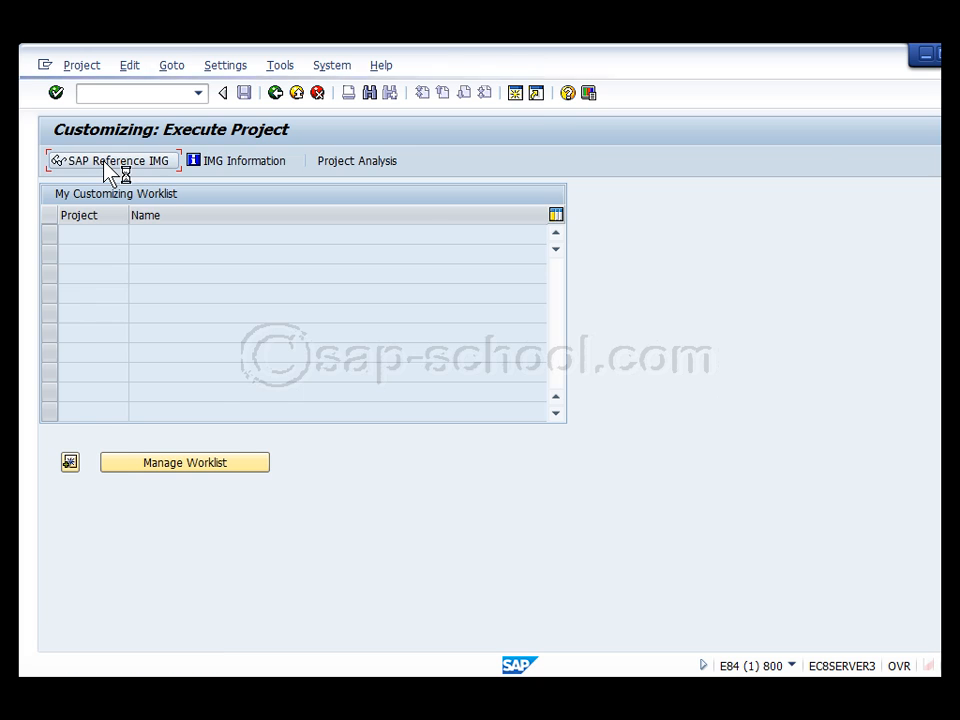
Run Define Account Groups and Field Selection (Vendor) under Logistics - General > Business Partner > Vendors > Control, and open the Position prompt
click(212, 448)
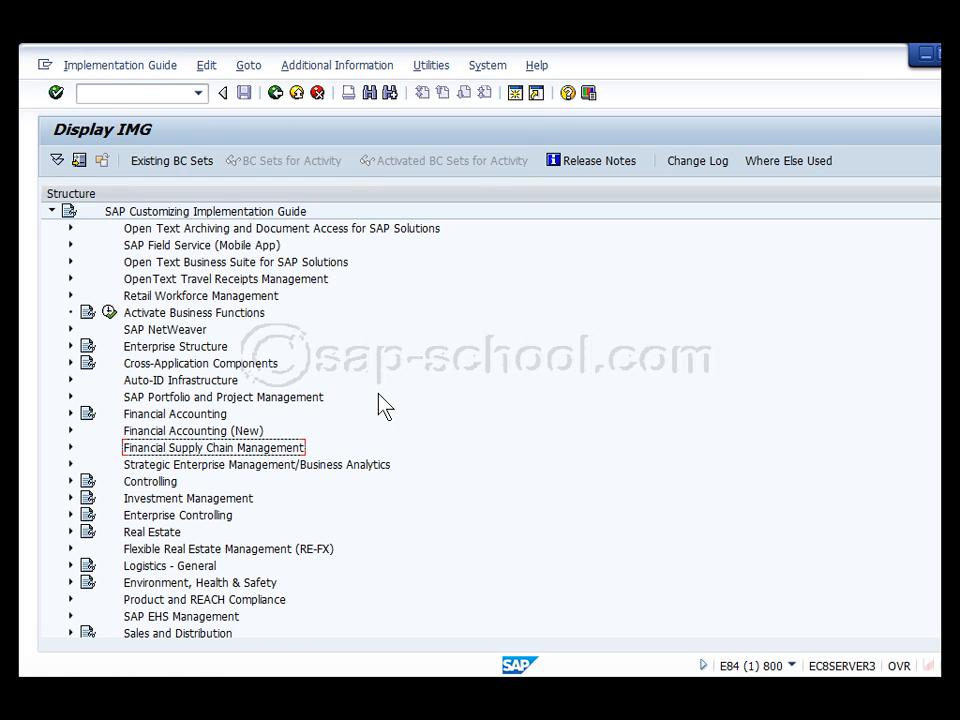
scroll(386, 399, down, 2)
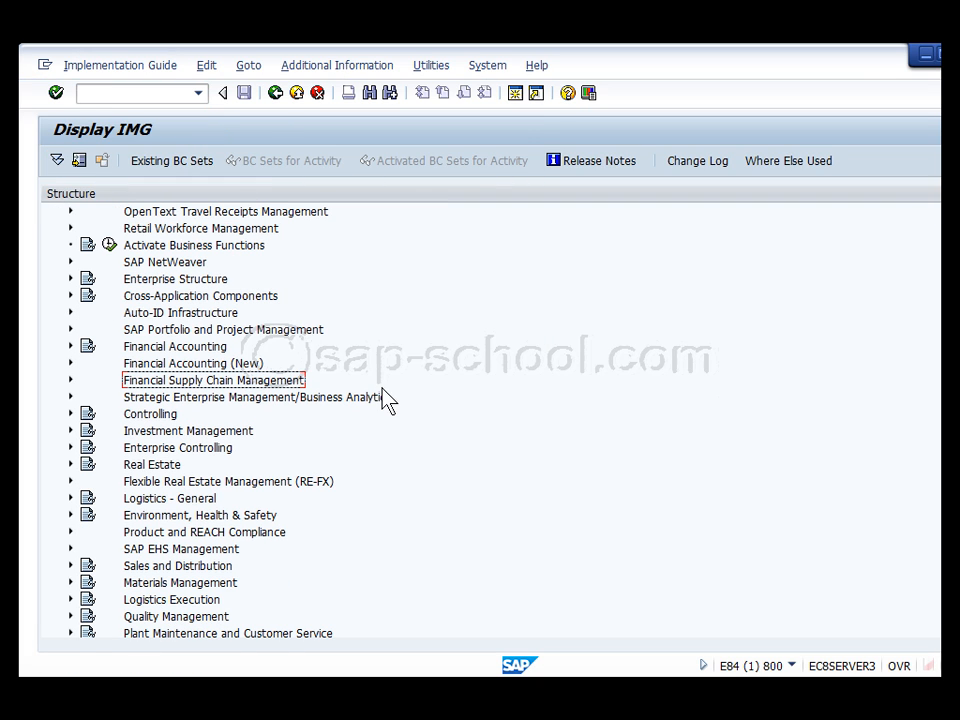
click(70, 498)
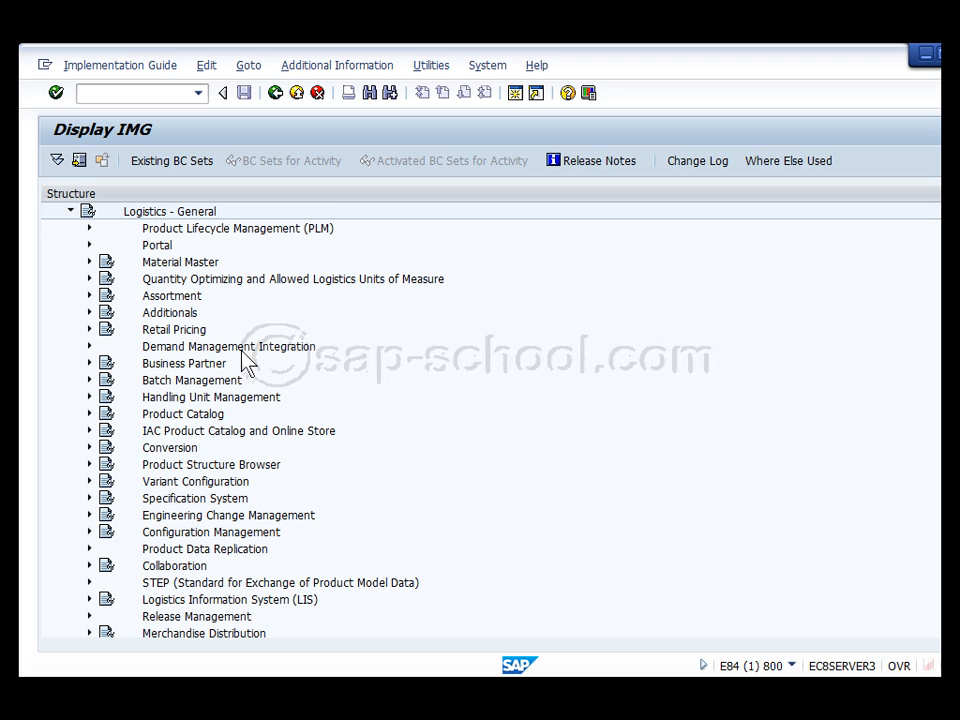
click(89, 364)
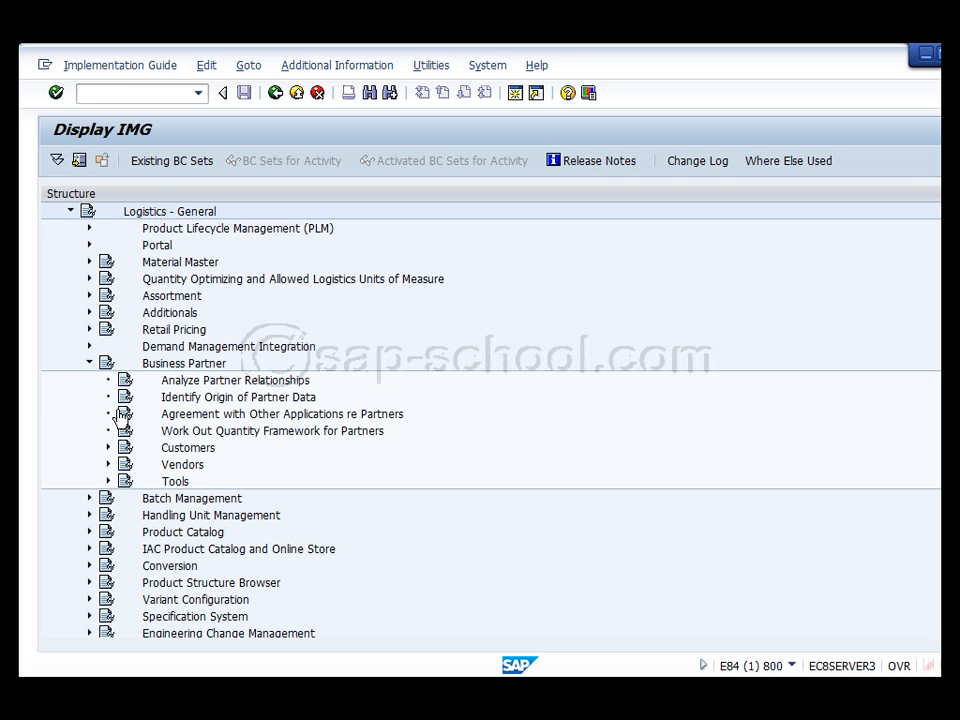
click(109, 464)
click(128, 482)
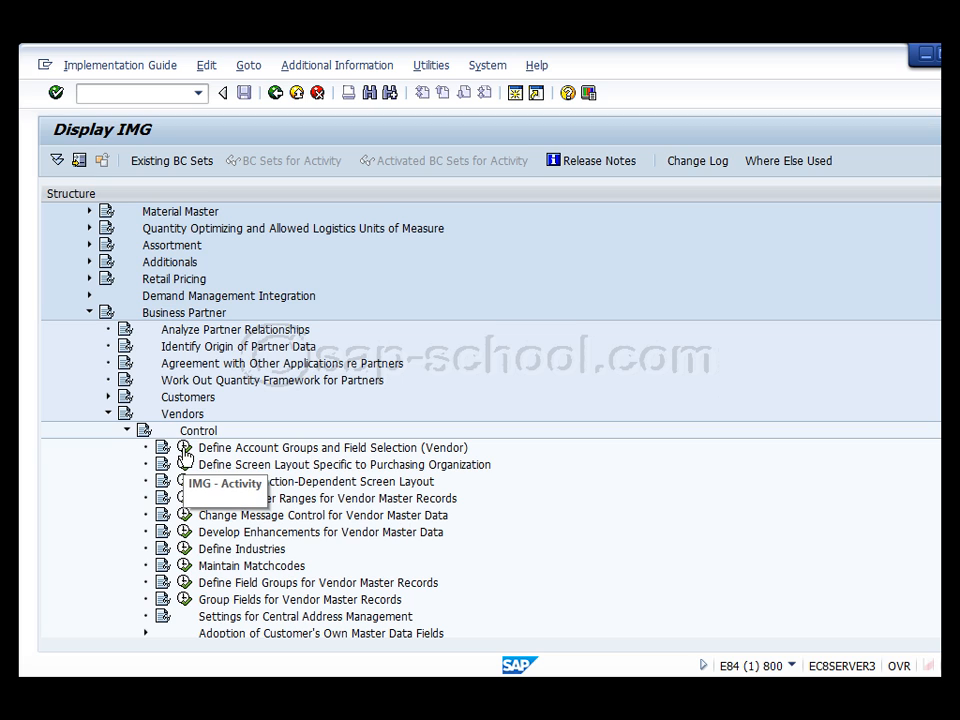
click(184, 447)
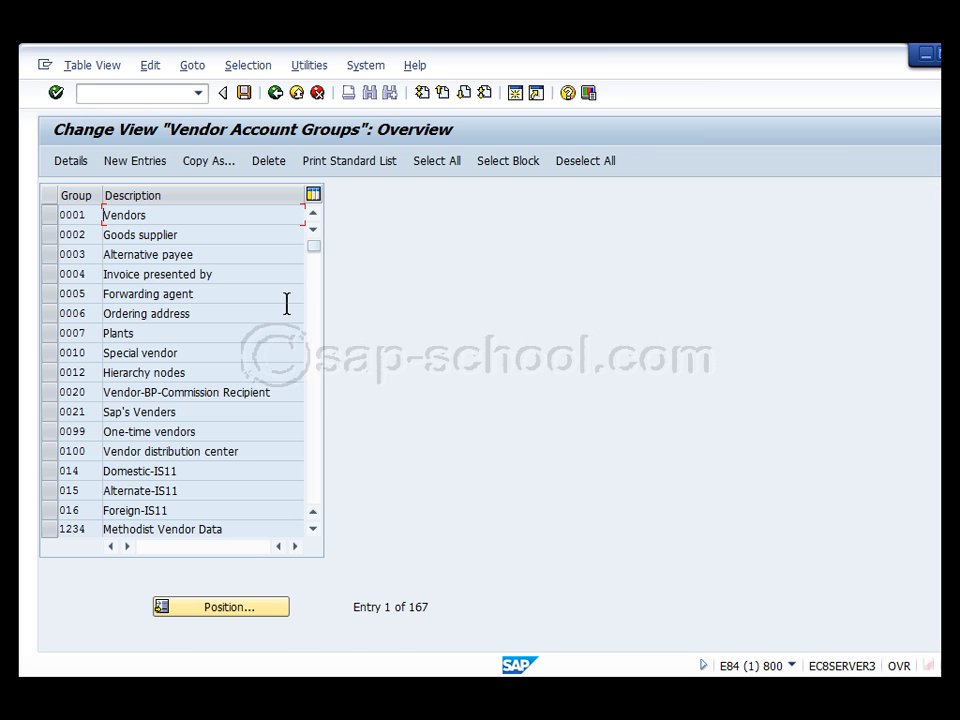
click(238, 610)
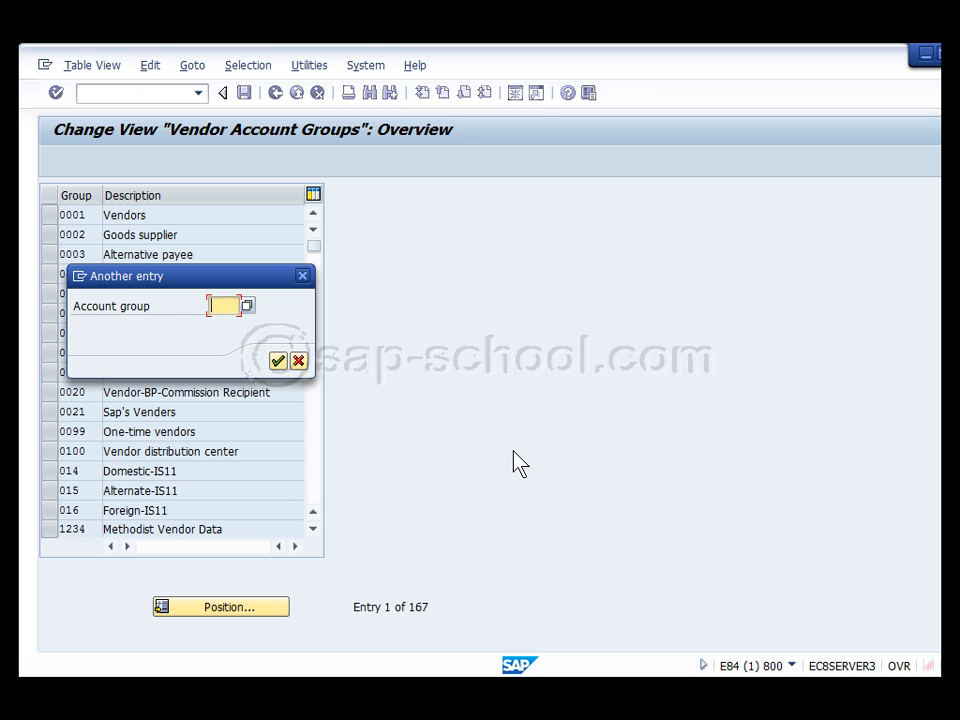
Locate account group ZTMM and start copying it as a new entry
text(ztmm)
key(Return)
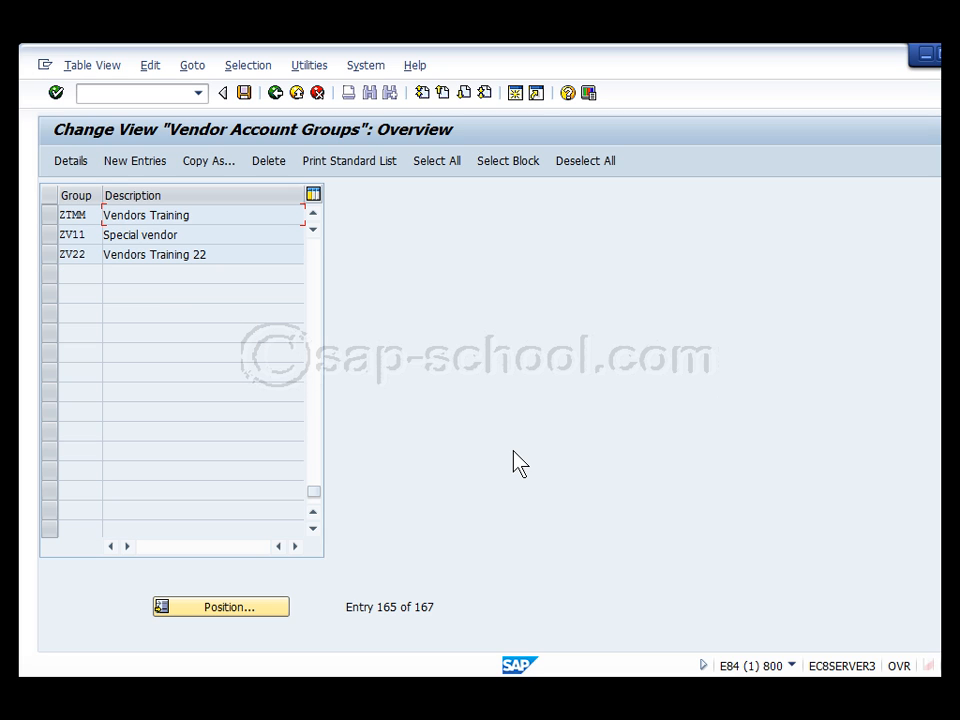
click(50, 215)
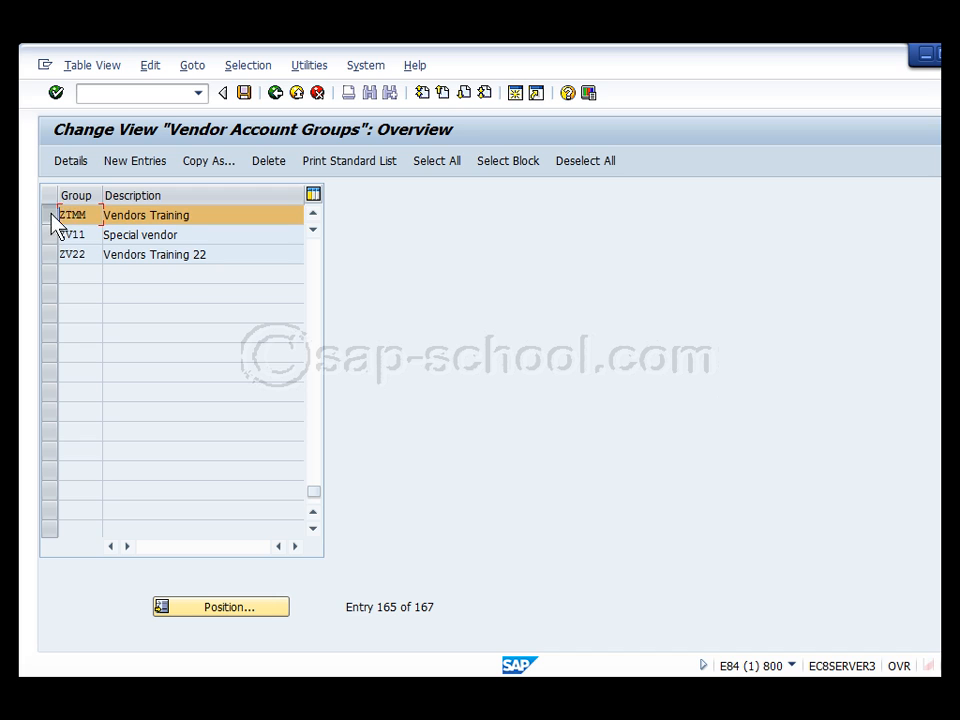
click(222, 161)
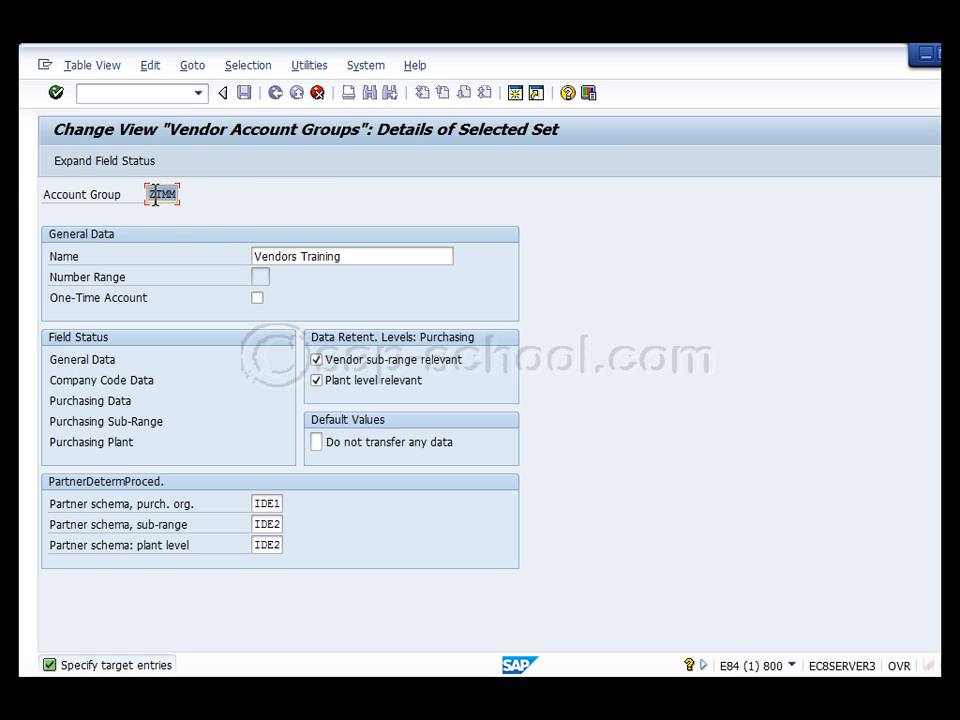
Enter key ZT99, name 'Vendors Training 99' and partner schemas L1, L2, L3 for the copy
text(ZT99)
click(379, 259)
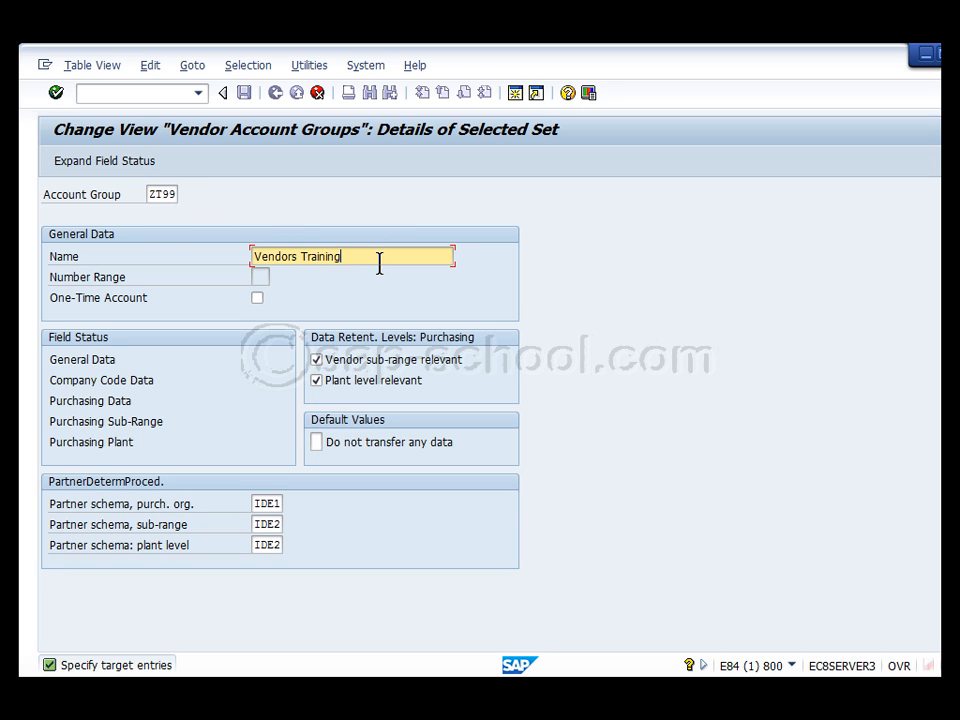
text(99)
double_click(265, 503)
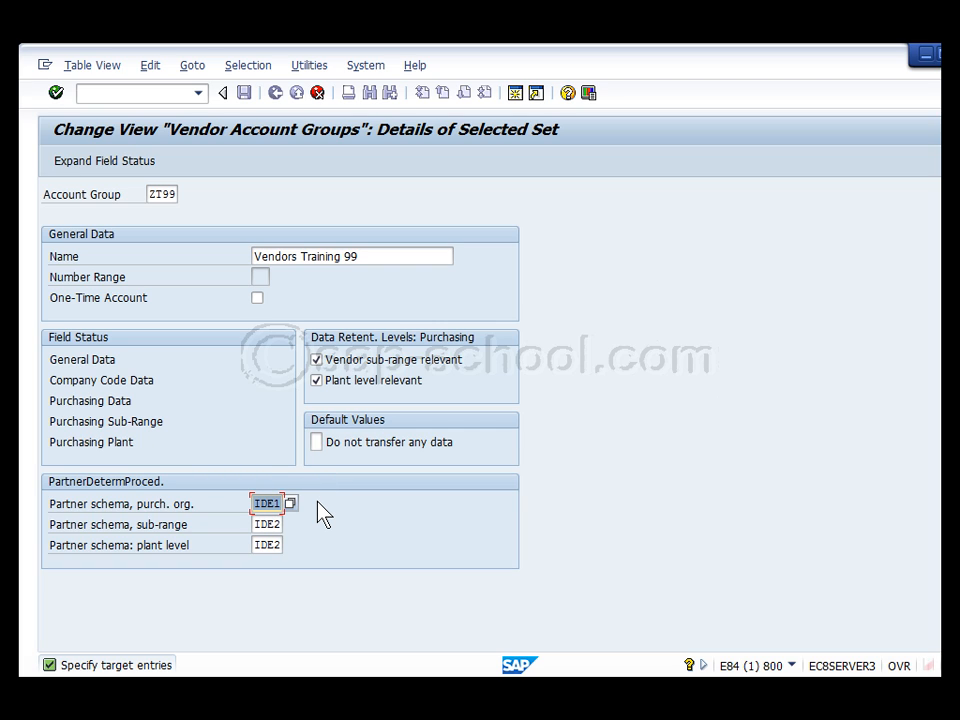
text(L1)
double_click(260, 524)
text(L2)
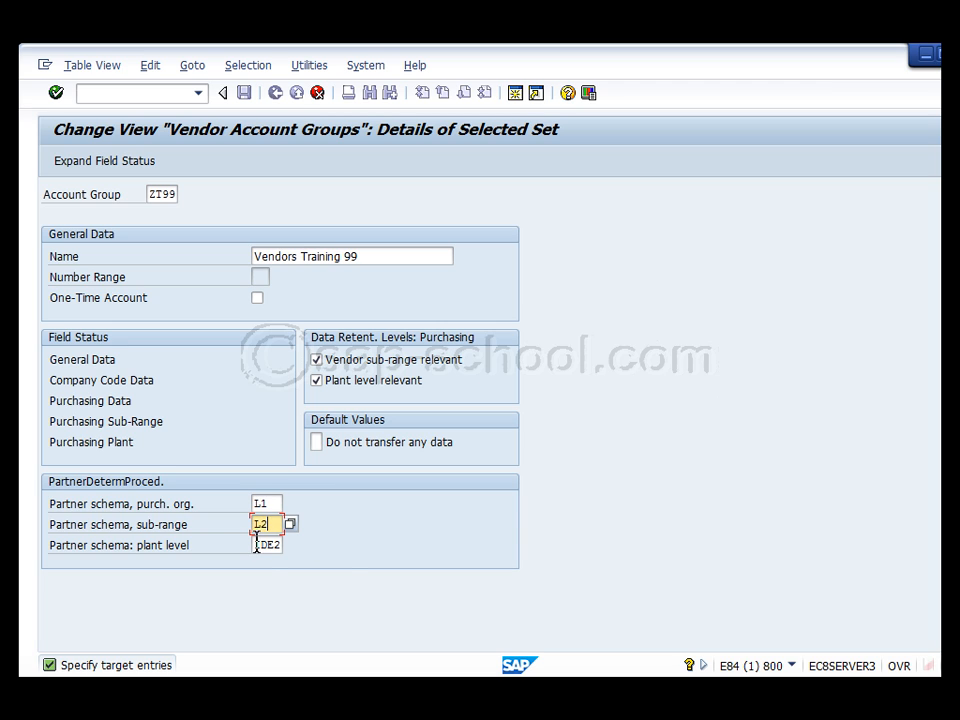
double_click(260, 544)
text(L3)
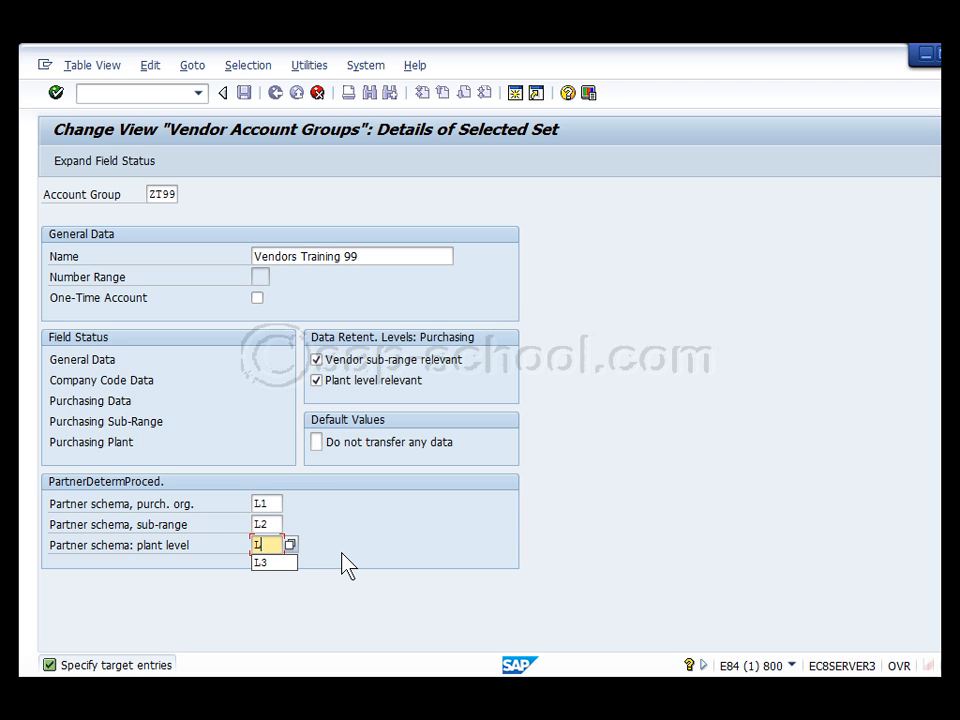
key(Return)
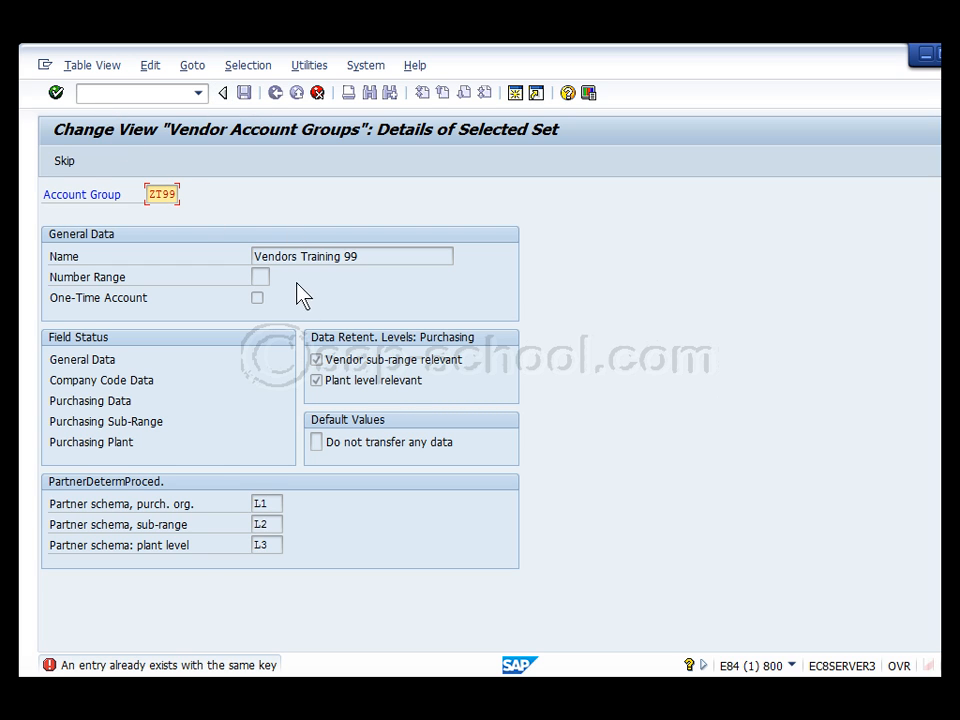
Resolve the duplicate-key error by changing the group key to ZT33 and complete the copy
double_click(158, 666)
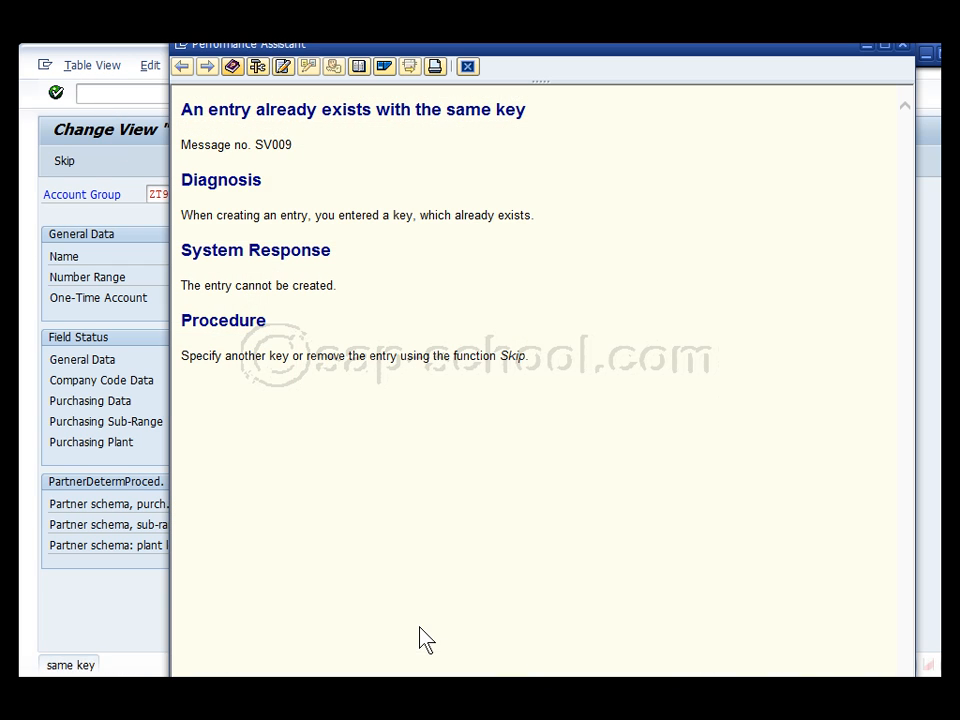
click(902, 45)
drag(163, 193, 185, 193)
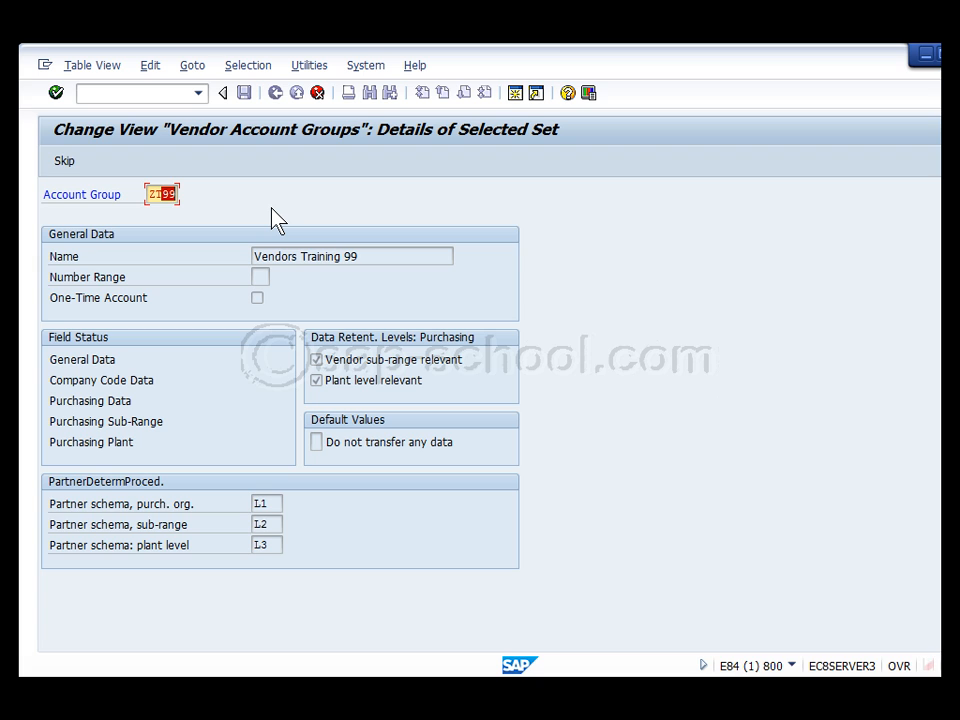
text(33)
key(Return)
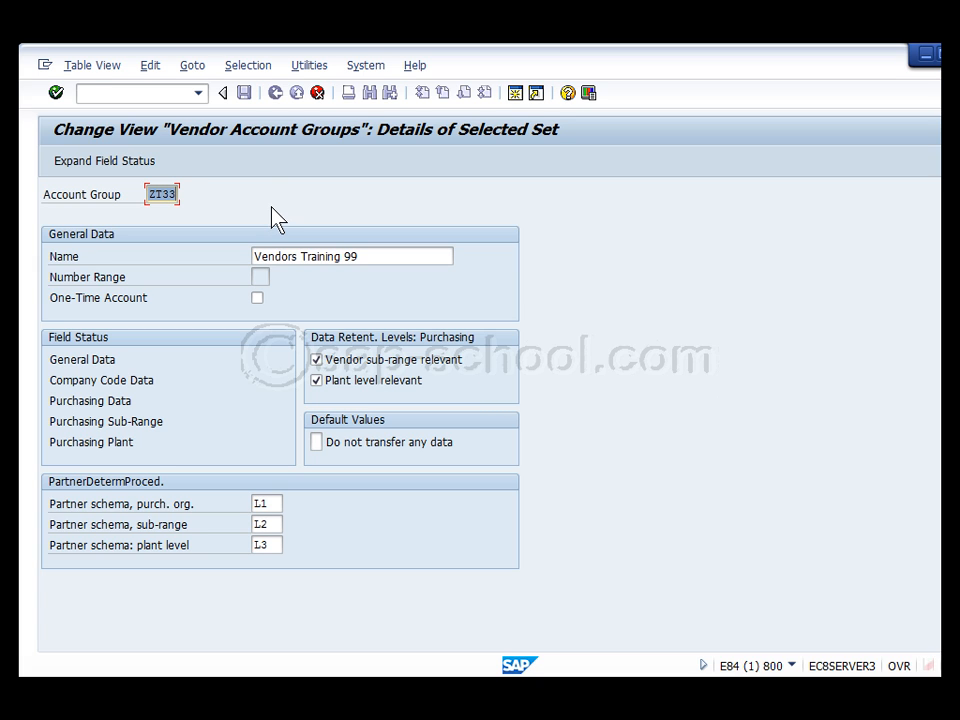
click(56, 93)
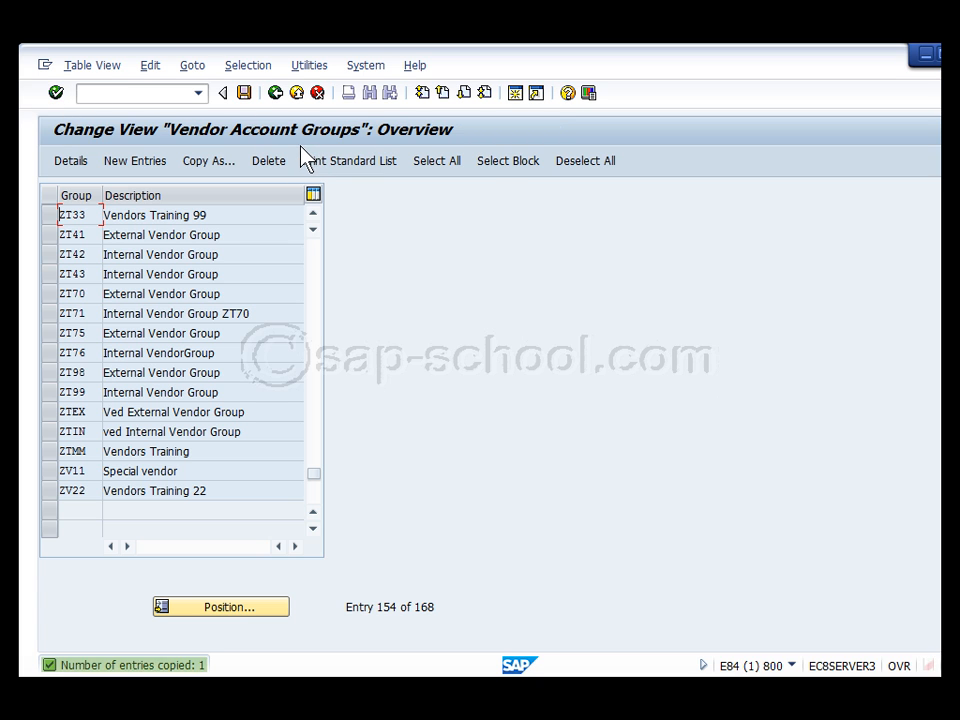
Leave the account groups table and save the changes under the customizing request
click(142, 218)
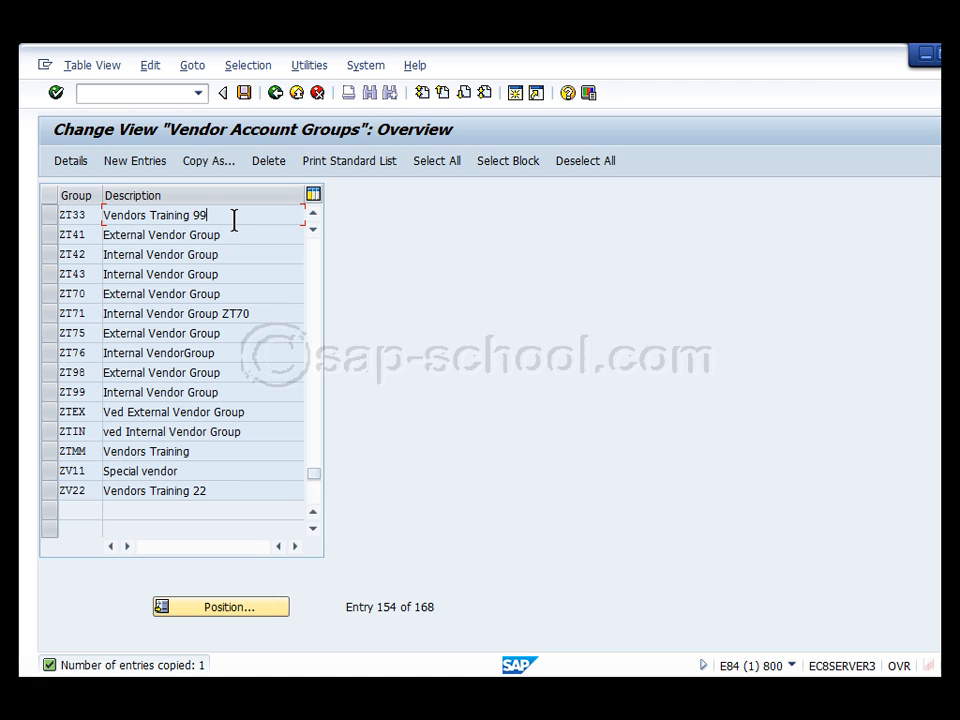
click(276, 93)
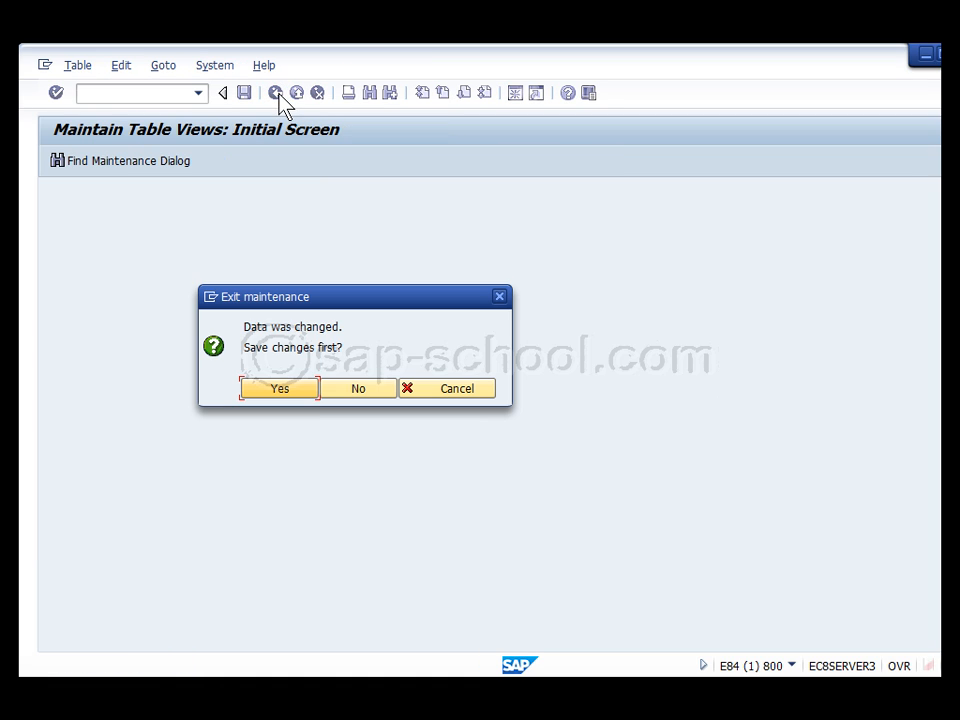
click(283, 392)
click(303, 362)
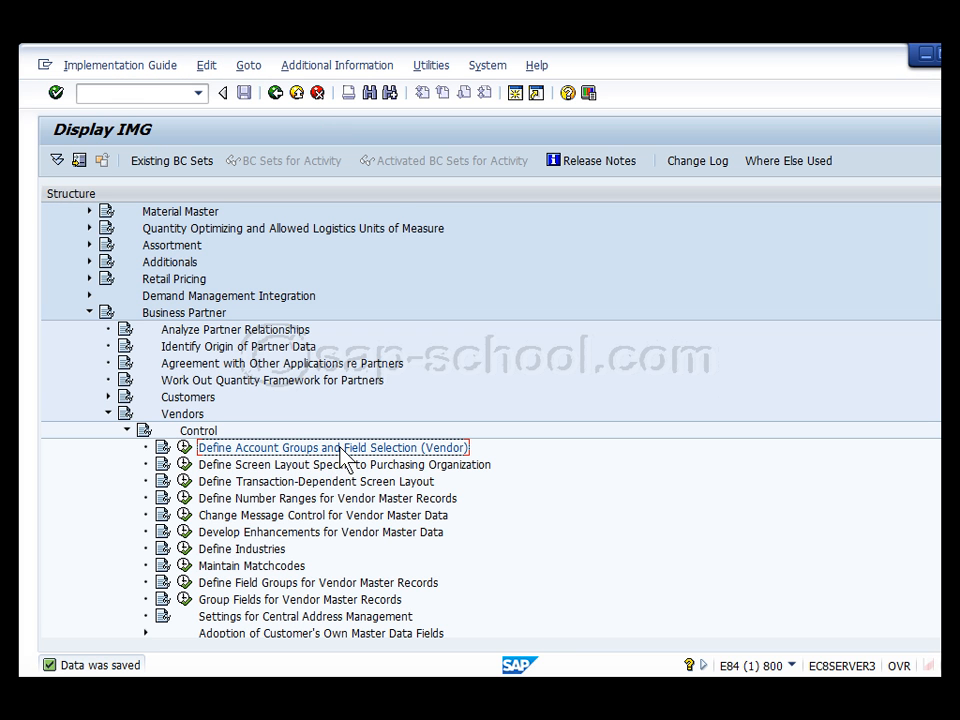
Run the vendor number ranges activity and open the account group assignments
scroll(343, 458, down, 3)
scroll(343, 458, down, 1)
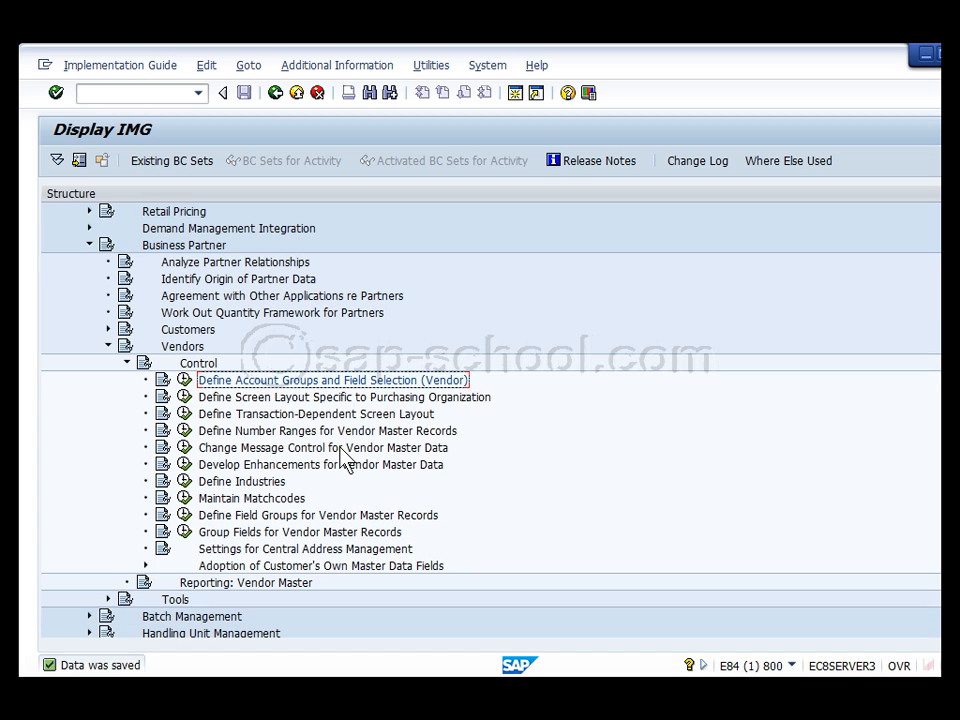
click(317, 430)
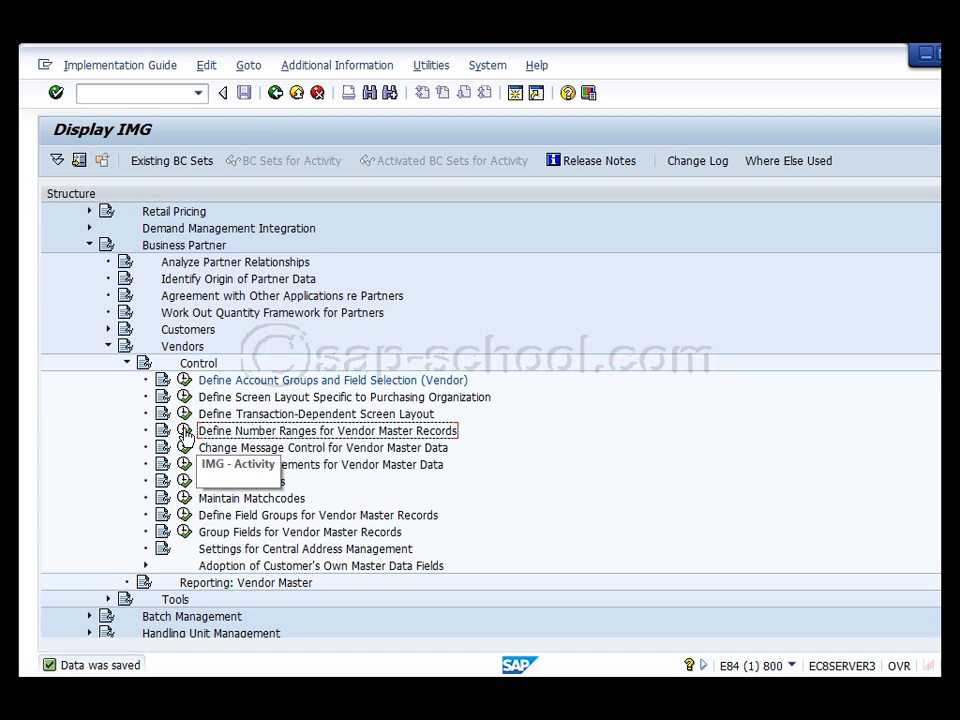
click(185, 432)
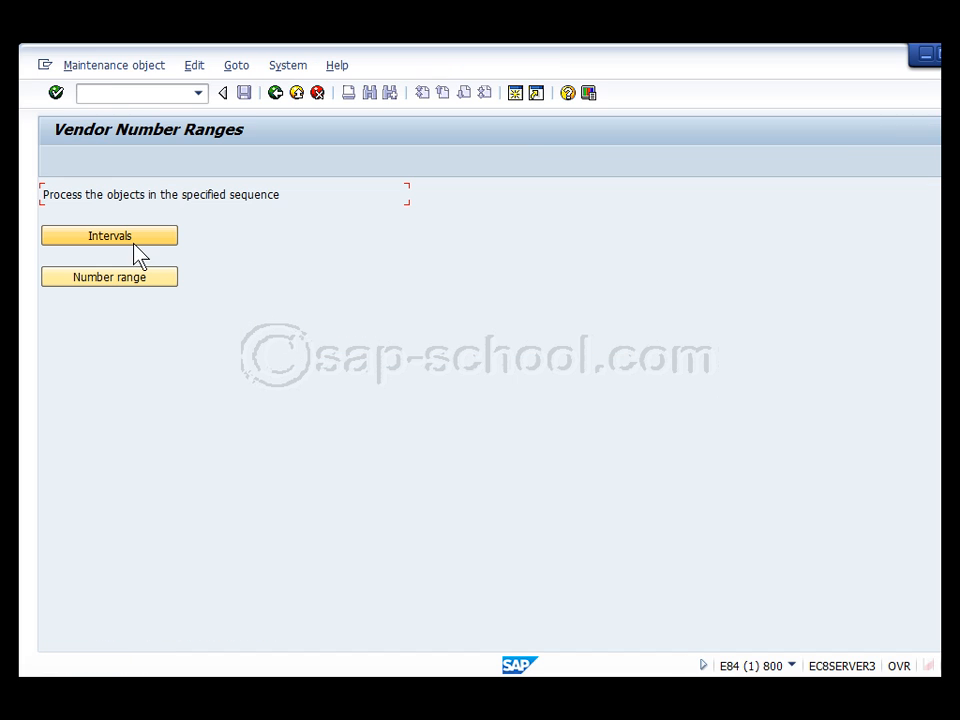
click(130, 280)
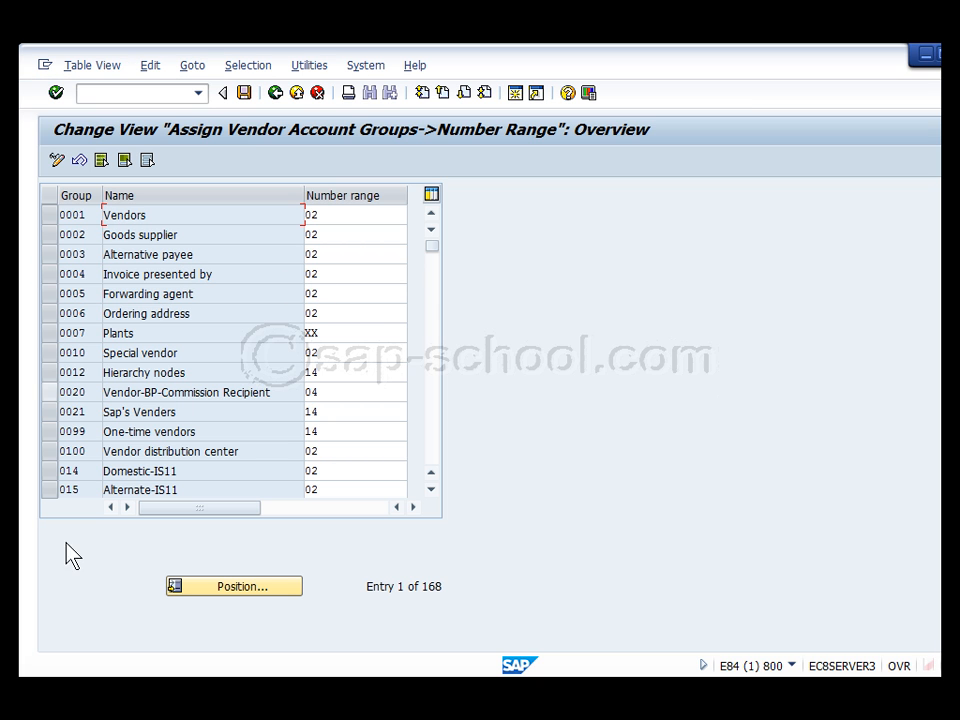
Jump to ZTMM in the assignment list and select the ZT33 row for editing
click(259, 585)
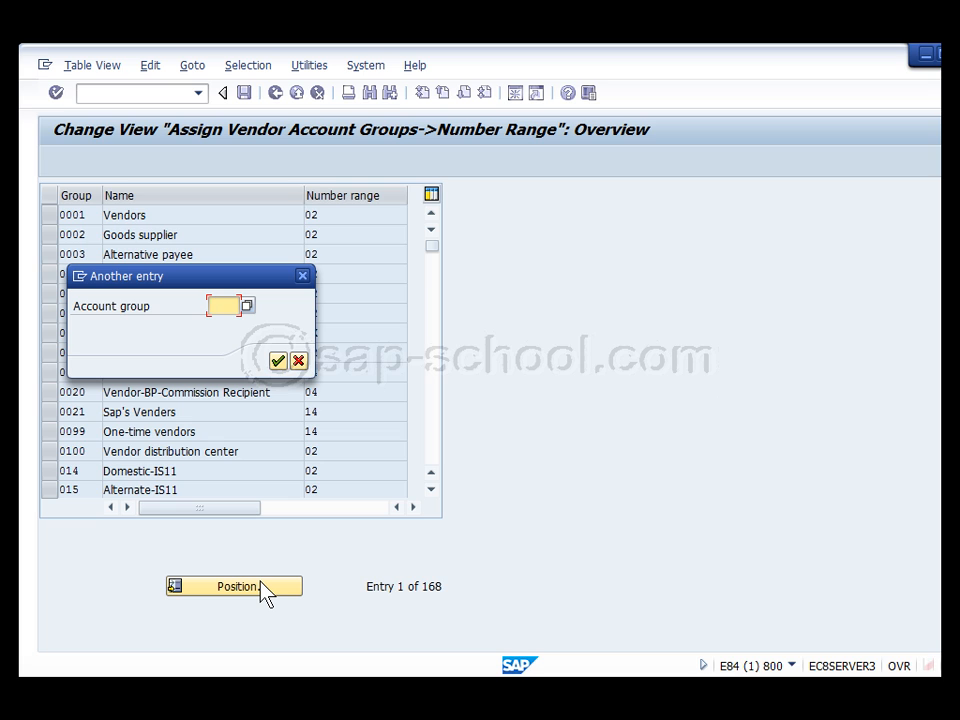
text(ztmm)
key(Return)
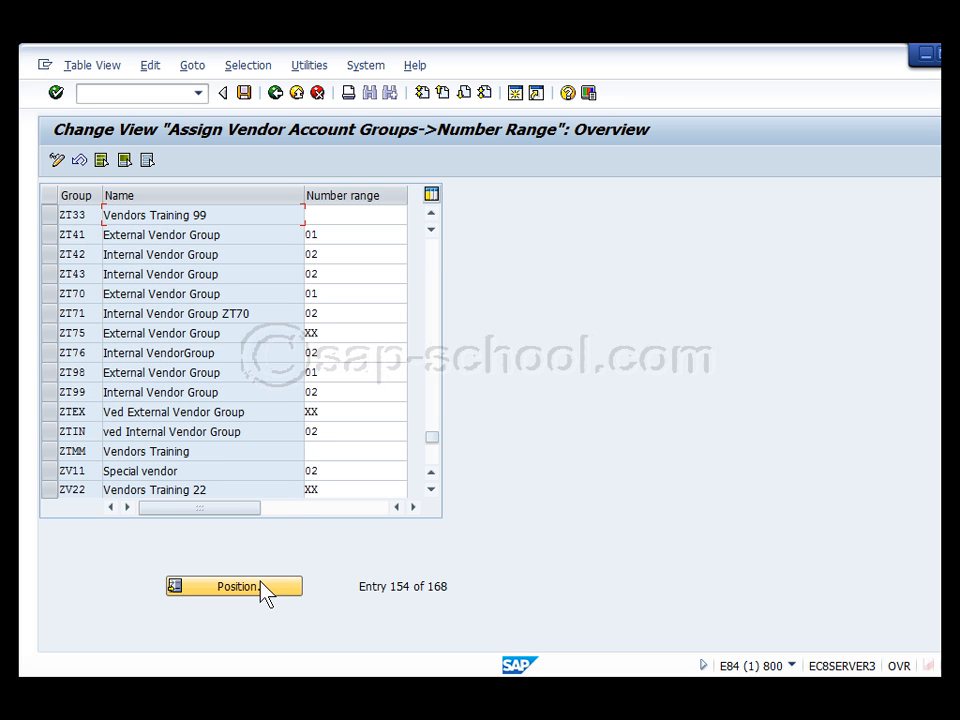
click(205, 216)
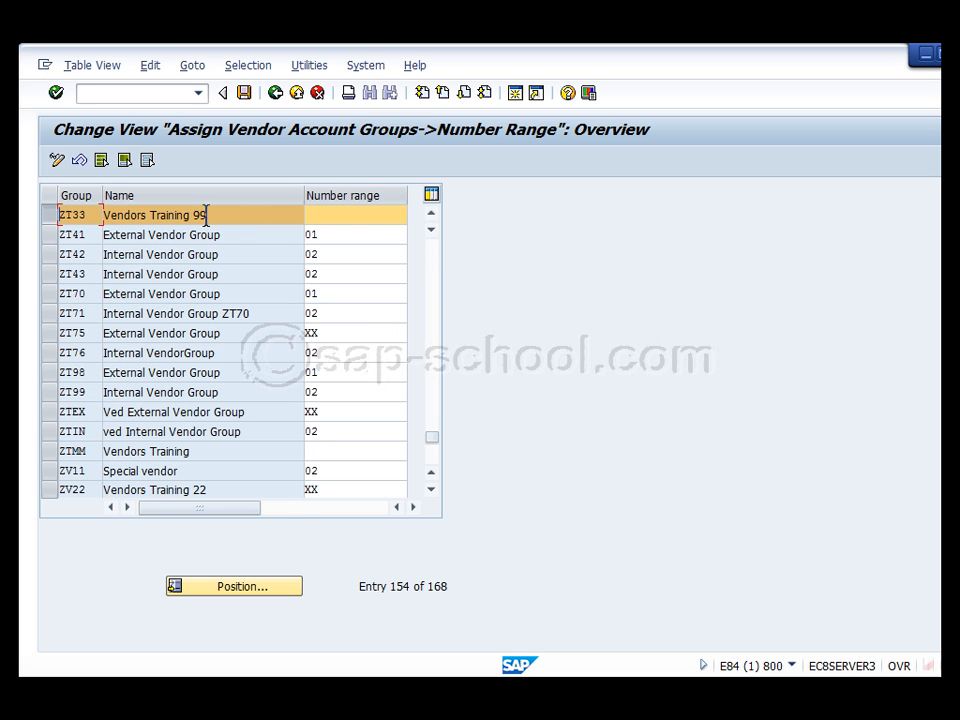
click(356, 217)
click(432, 213)
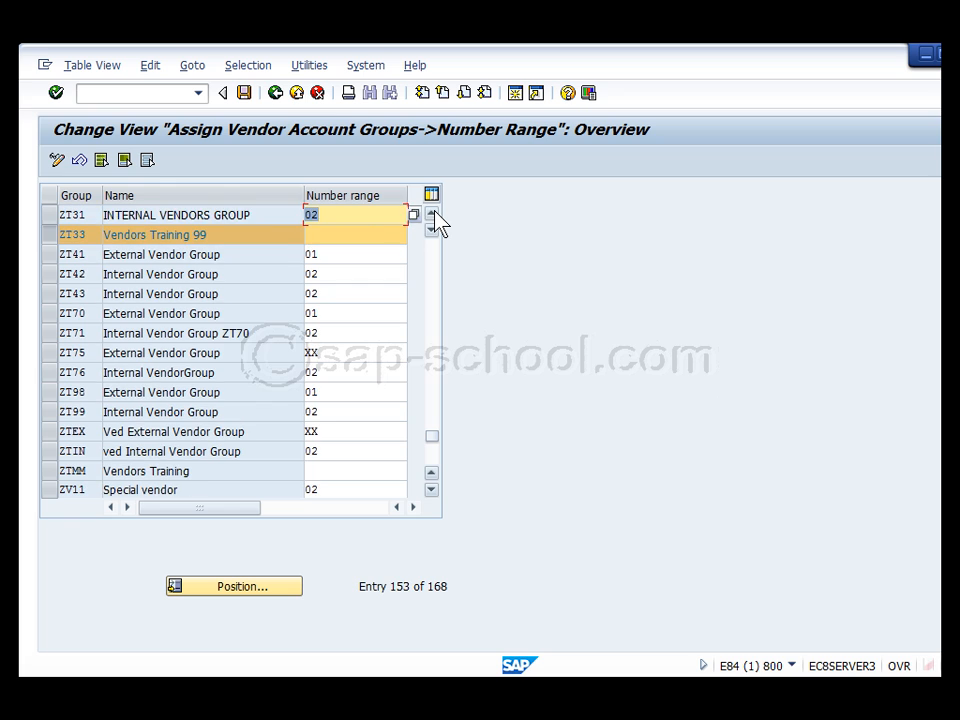
click(432, 213)
click(432, 213)
click(432, 213)
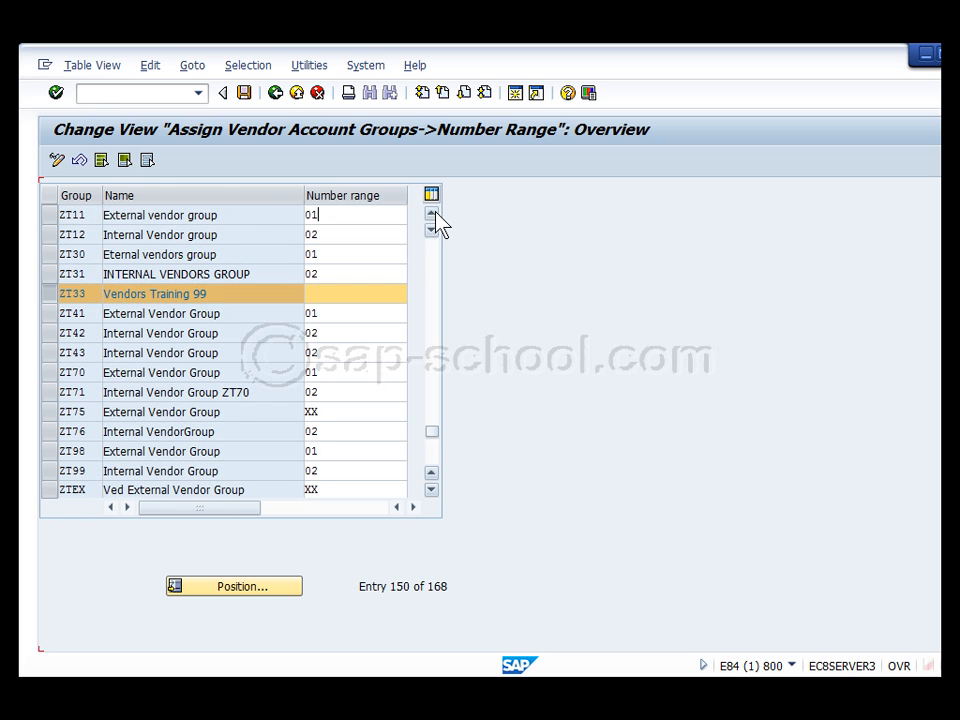
click(432, 213)
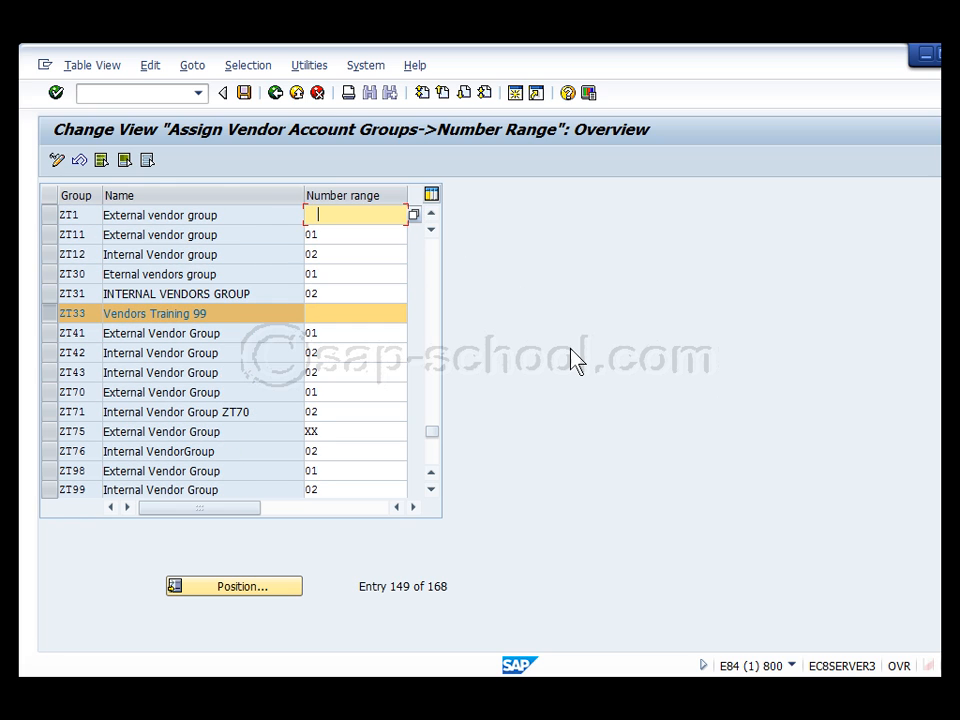
Reposition the assignment list via ZTMM and then to the ZT33 row
click(226, 591)
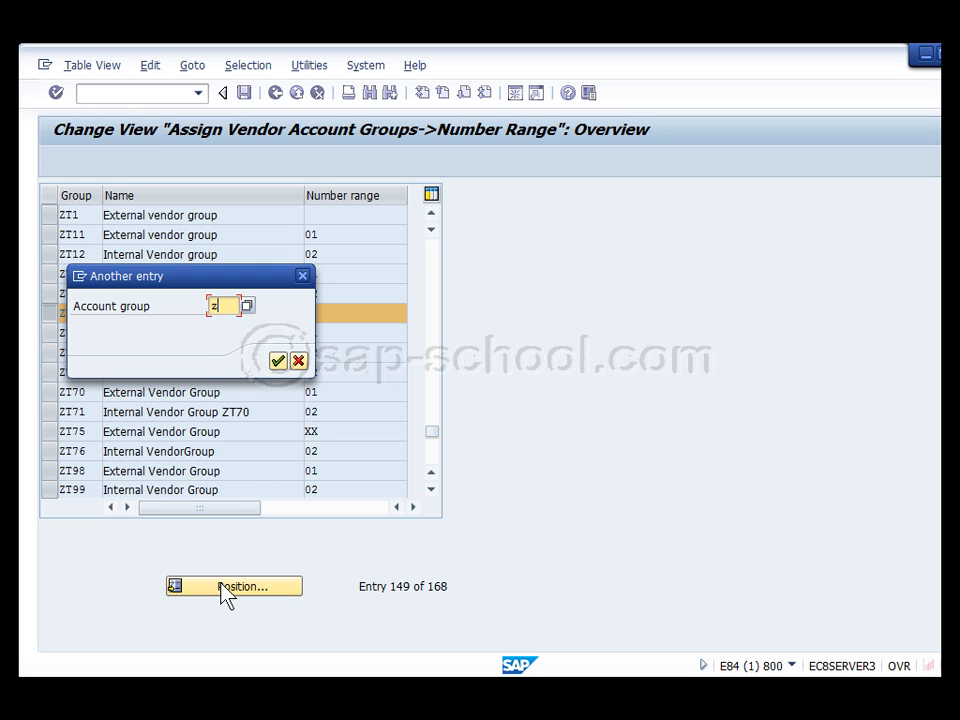
text(ztmm)
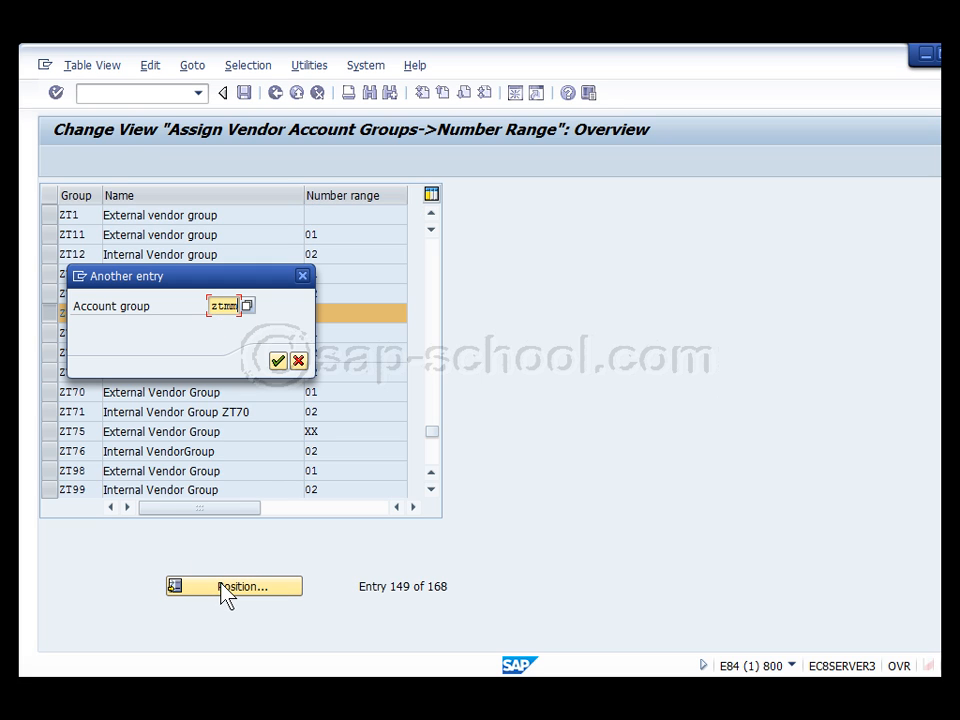
key(Return)
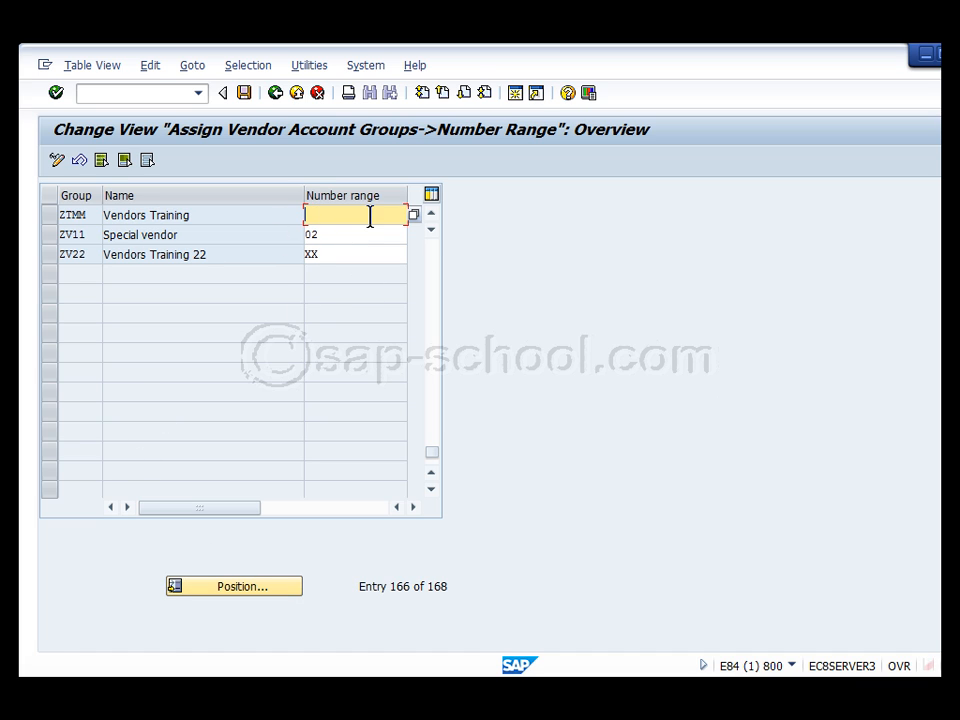
click(251, 590)
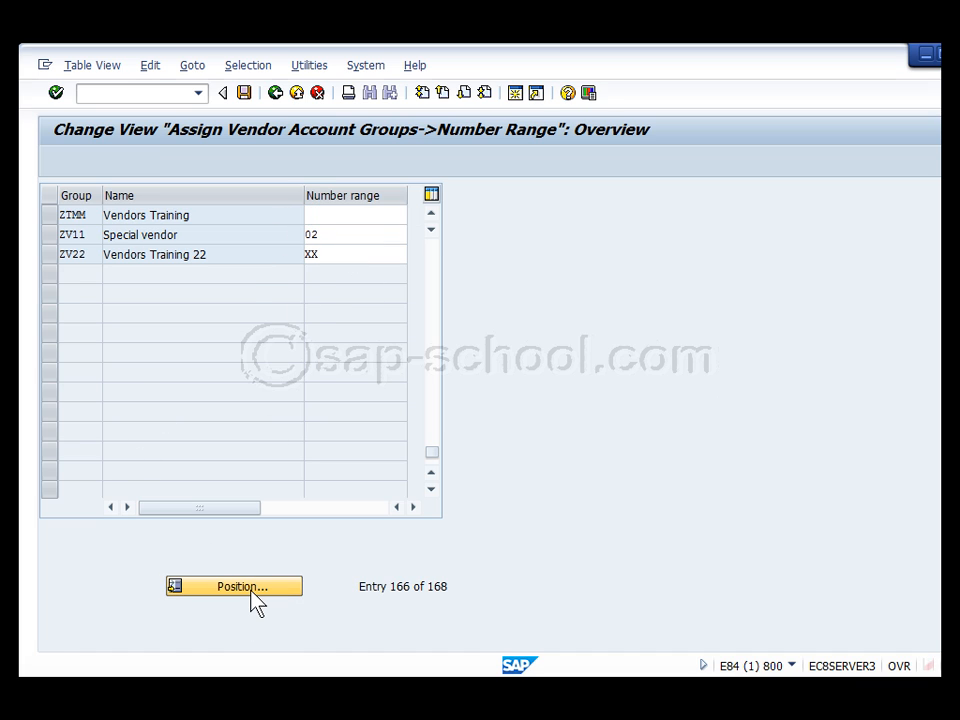
text(z)
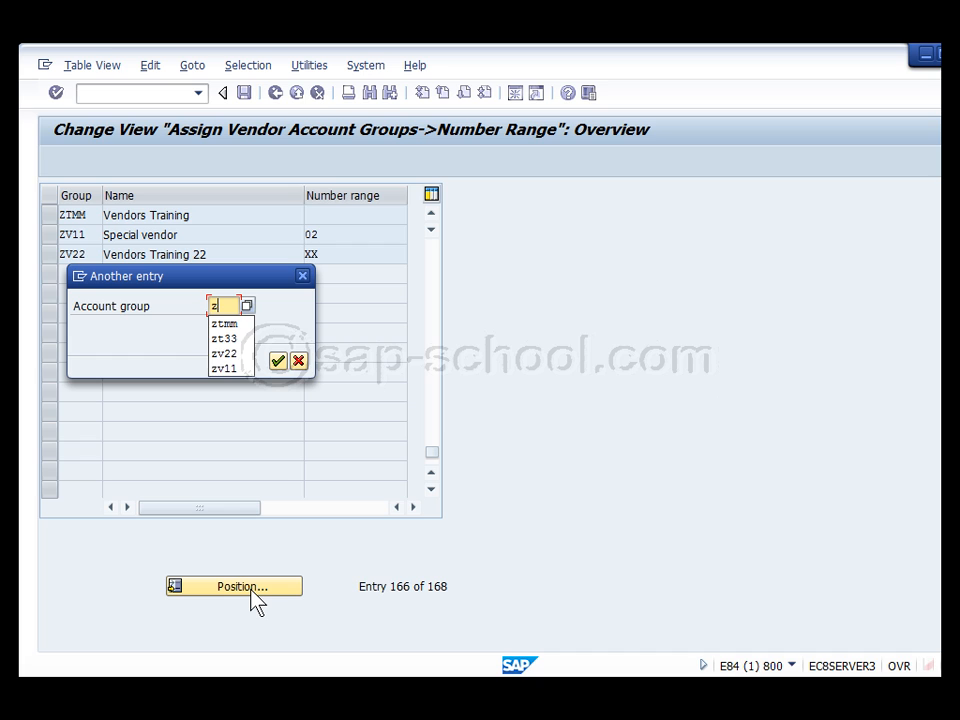
text(t33)
key(Return)
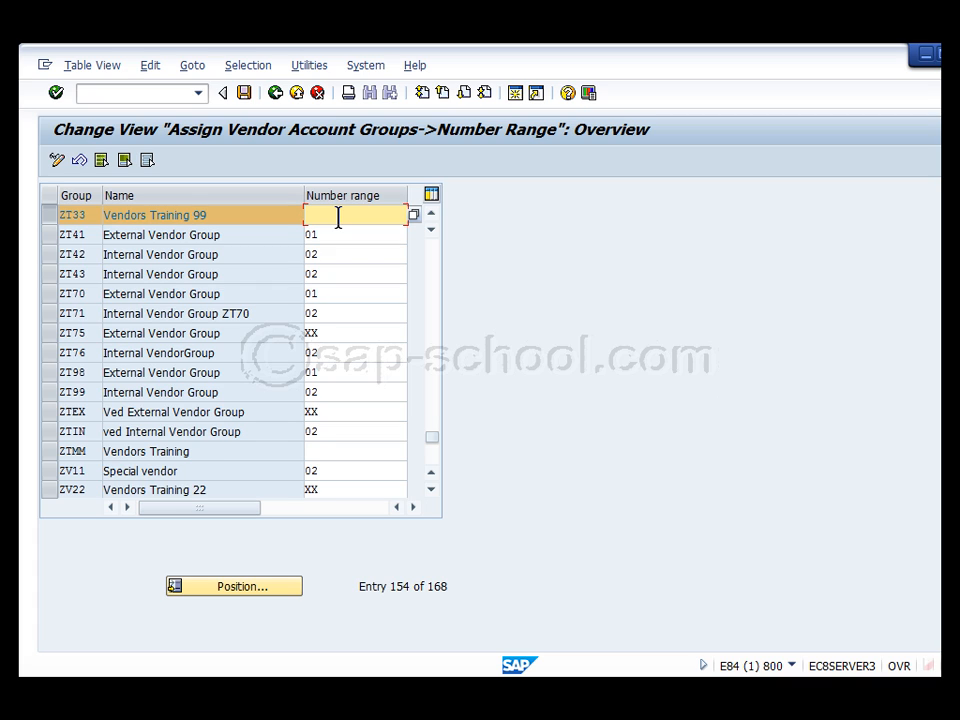
Assign number range XX to ZT33 and save it under the customizing request
text(XX)
double_click(338, 217)
click(243, 93)
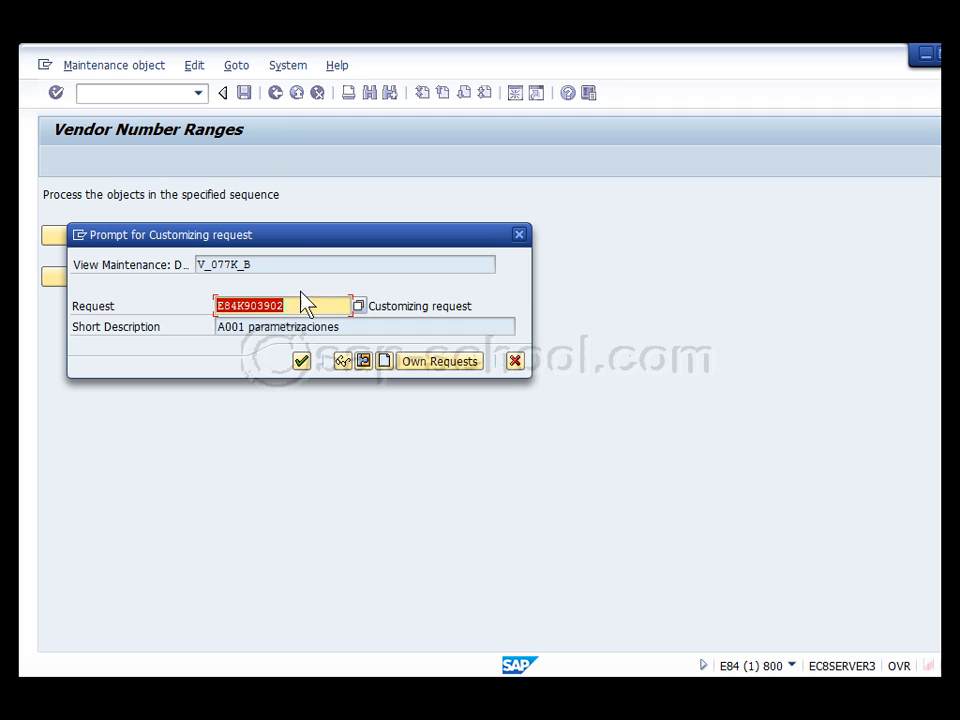
click(302, 362)
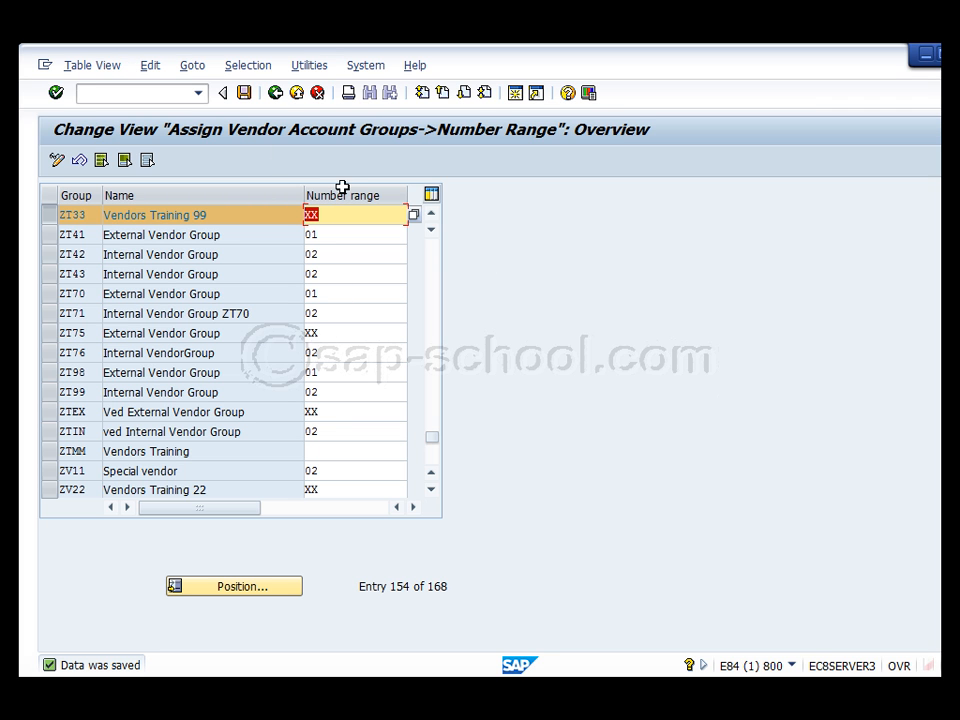
Check the external XX interval in the vendor number range intervals and return to the IMG tree
click(276, 93)
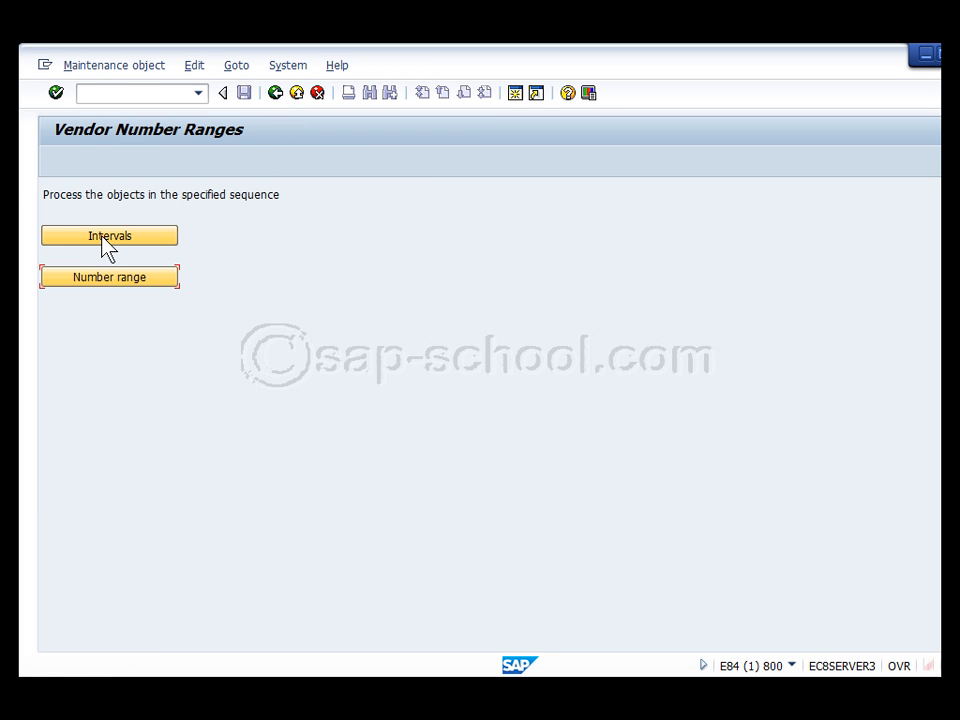
click(107, 240)
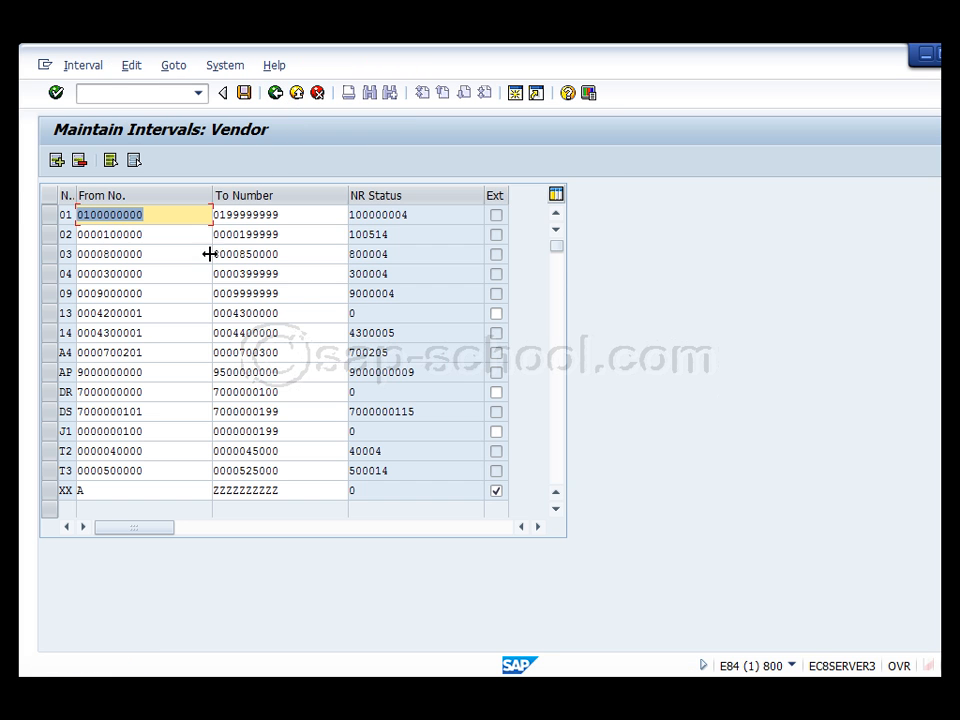
click(50, 493)
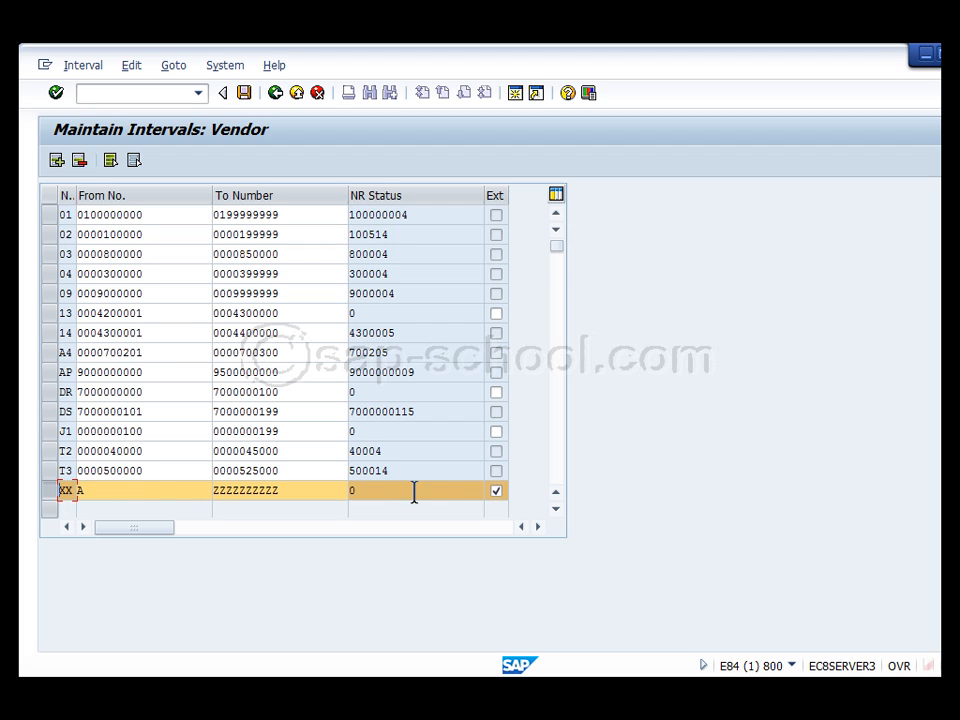
click(274, 93)
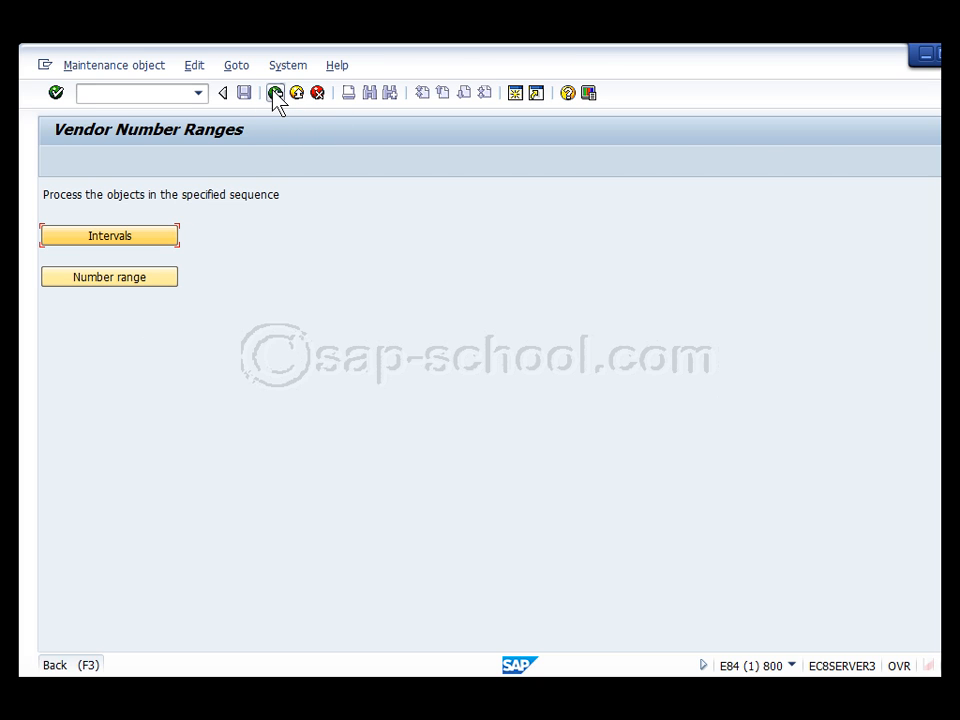
click(274, 93)
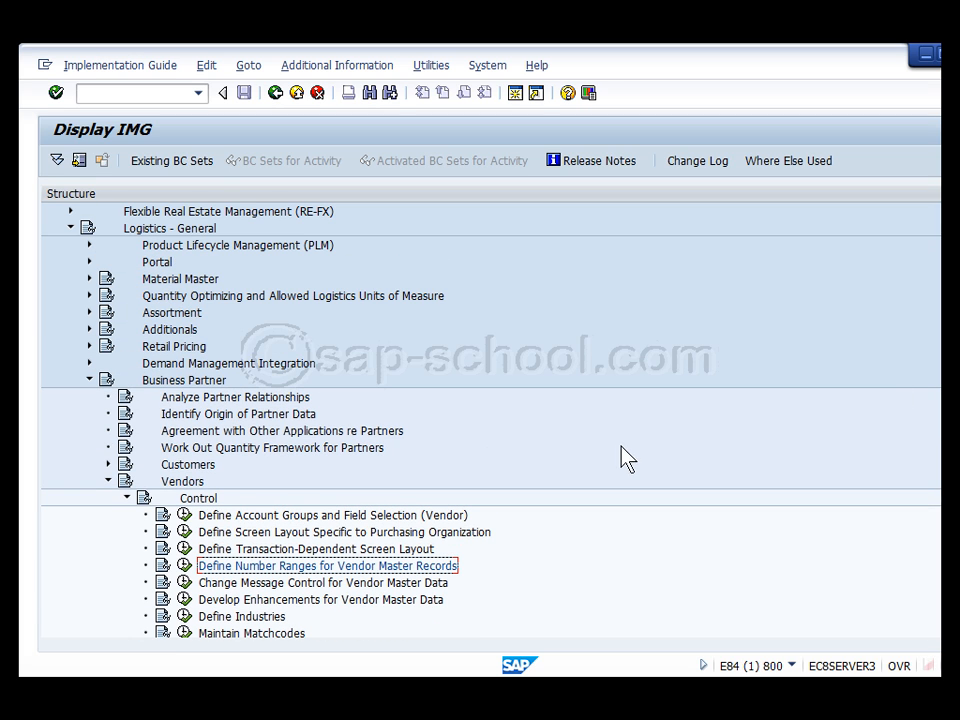
Collapse Logistics - General and expand Materials Management > Purchasing to find Partner Determination
click(90, 380)
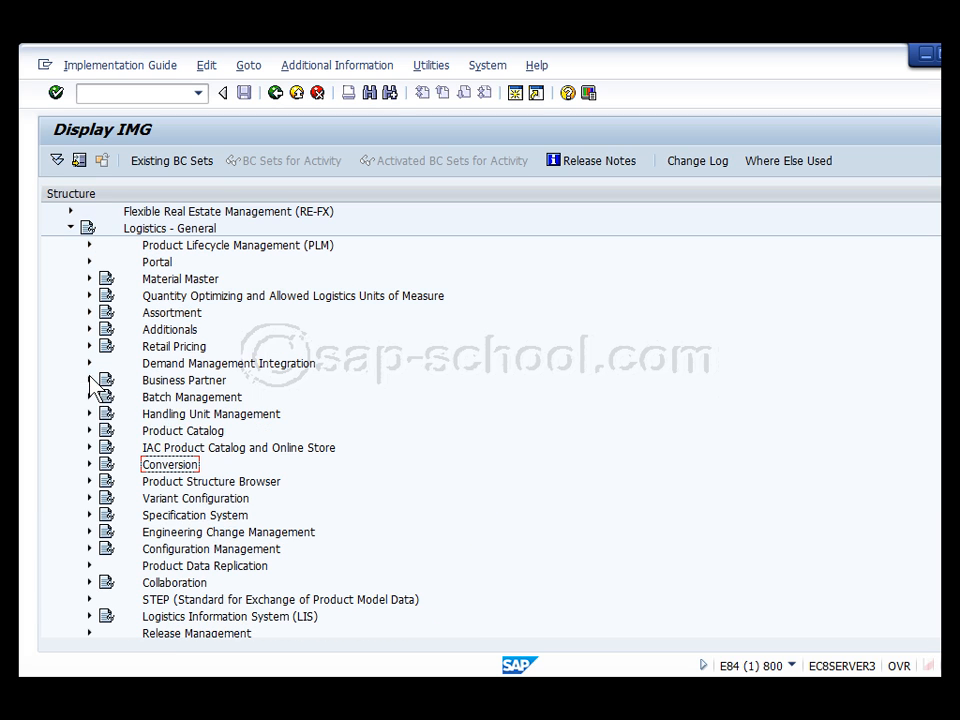
click(71, 229)
key(Up)
key(Up)
key(Up)
key(Up)
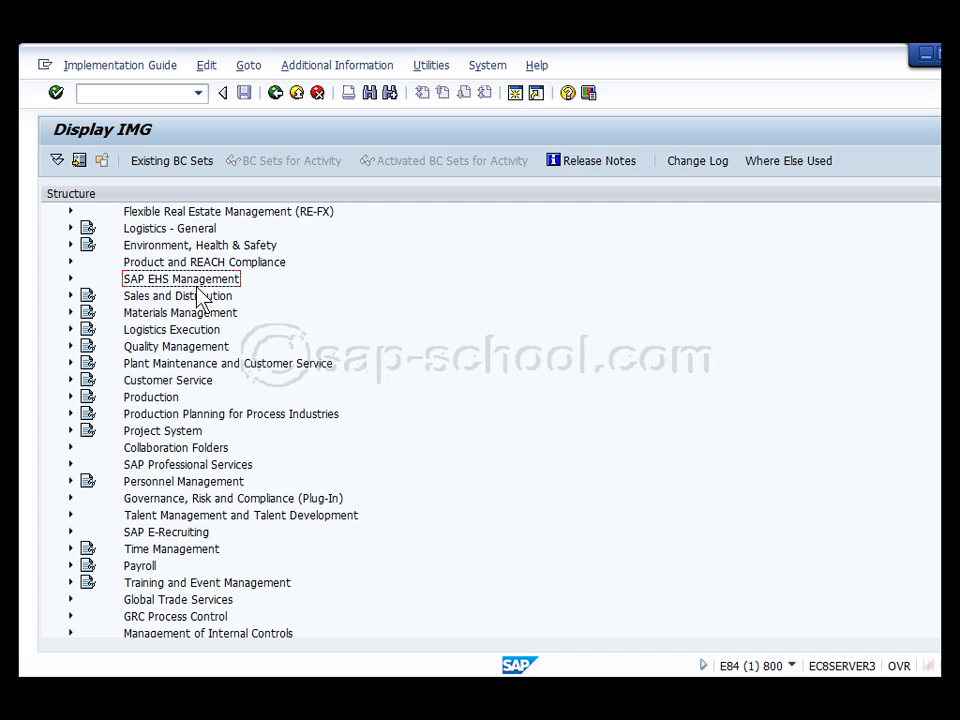
scroll(197, 297, up, 2)
scroll(200, 295, down, 1)
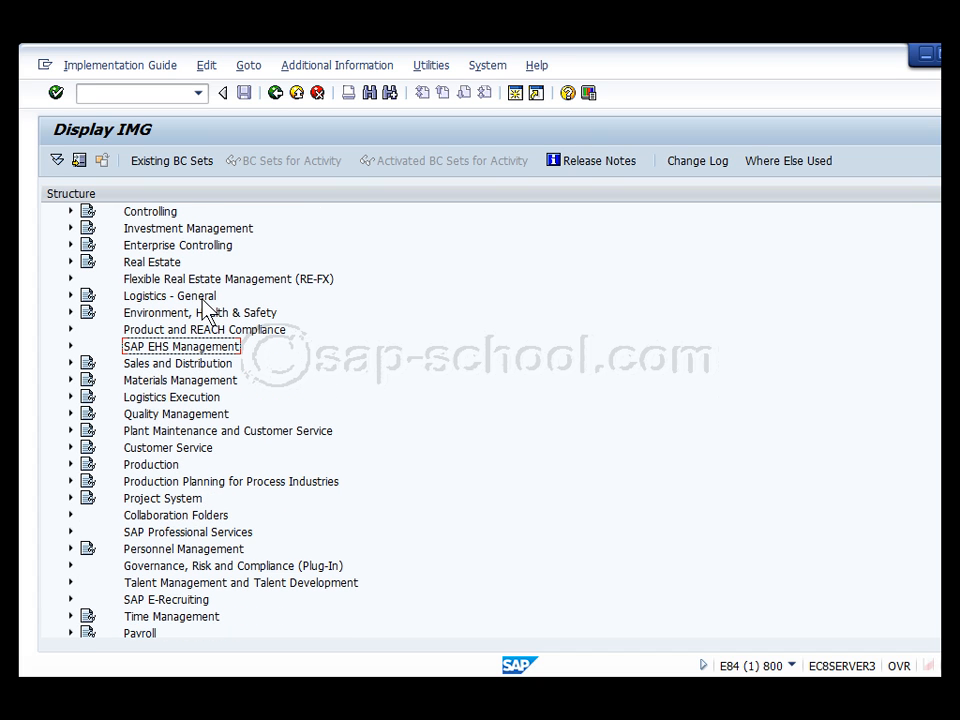
click(71, 380)
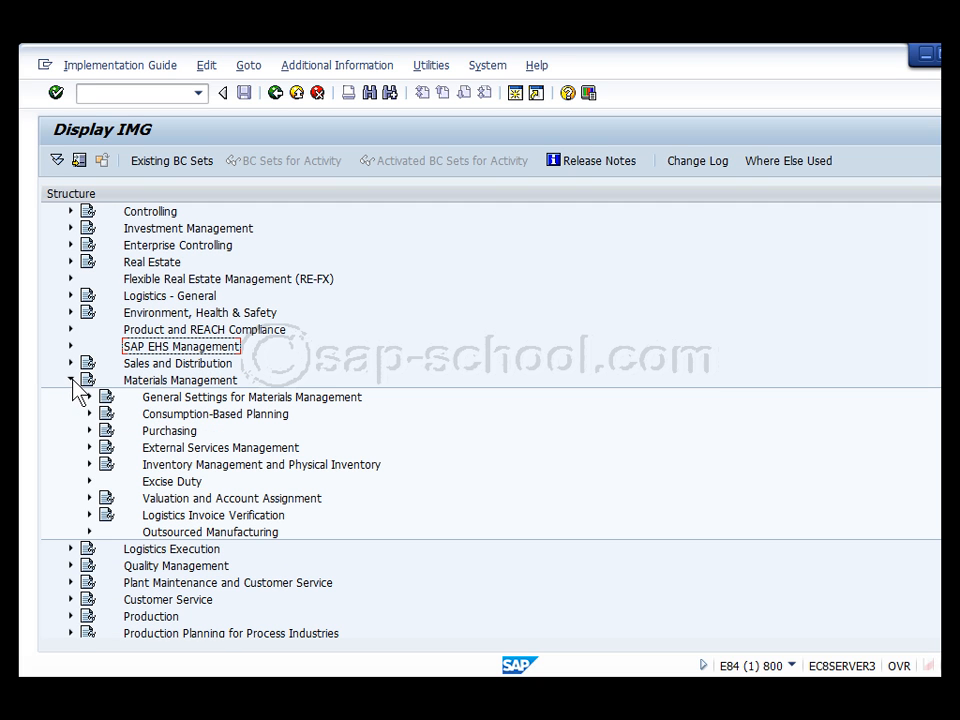
click(89, 430)
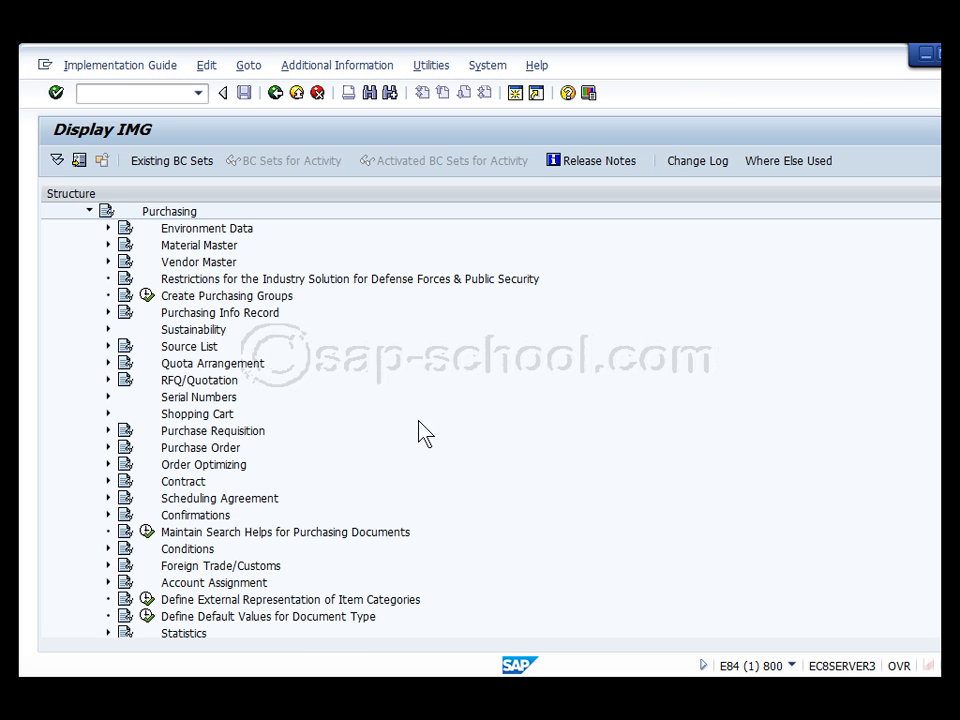
click(213, 431)
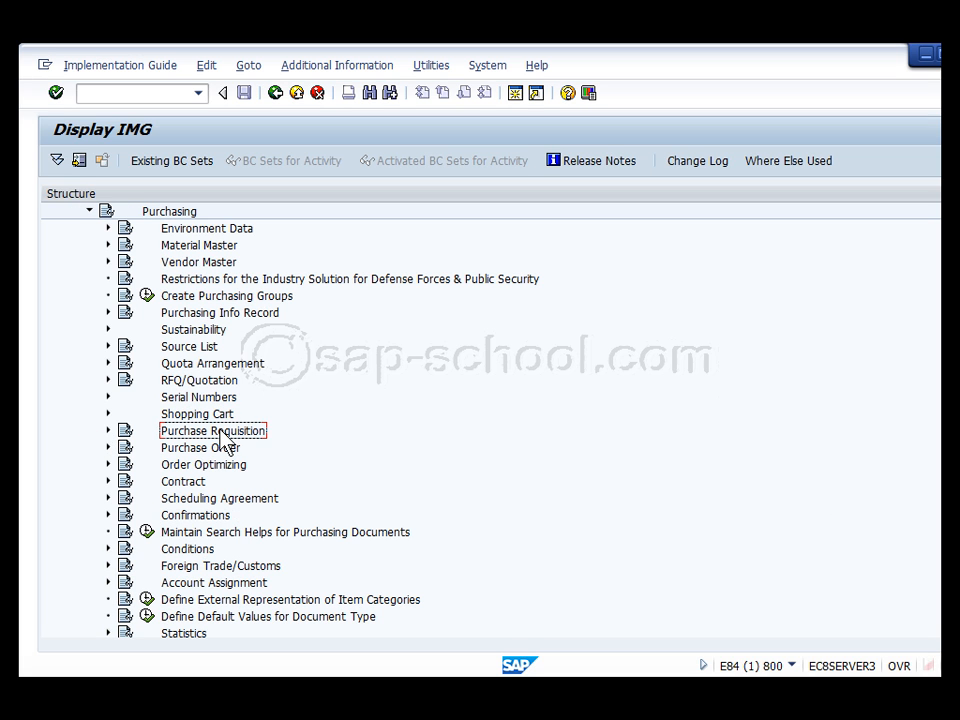
scroll(221, 431, down, 3)
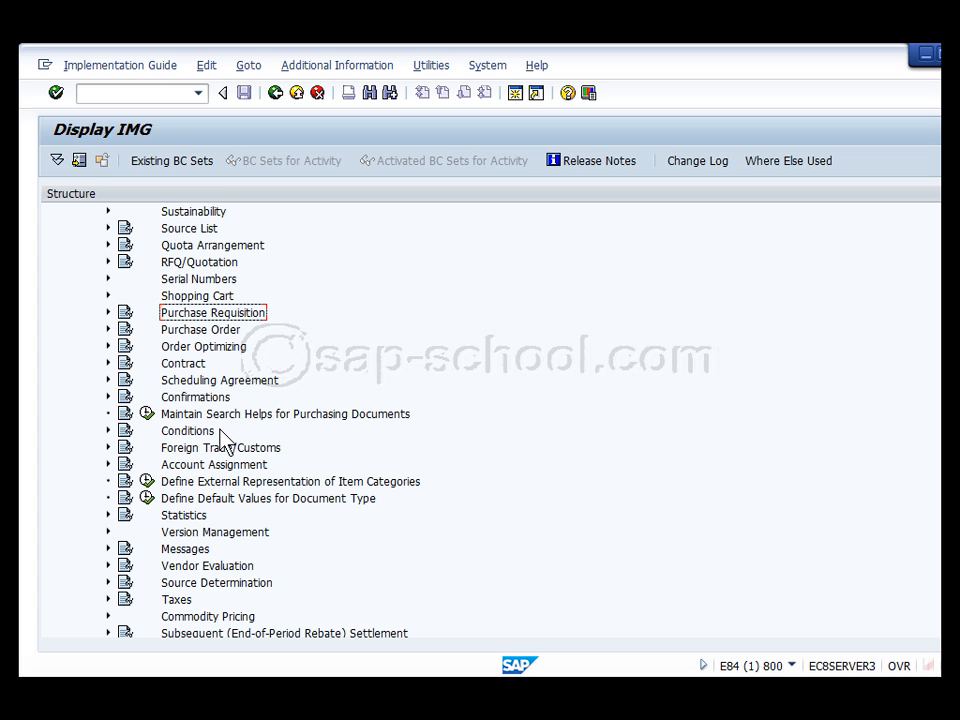
scroll(221, 431, down, 3)
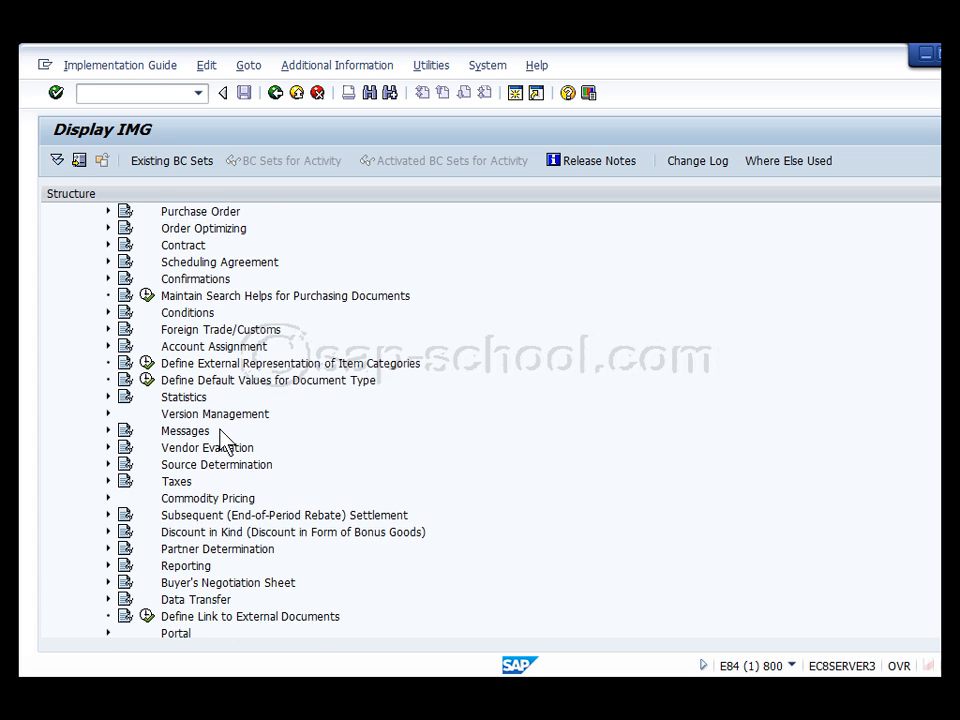
scroll(221, 440, down, 1)
click(180, 518)
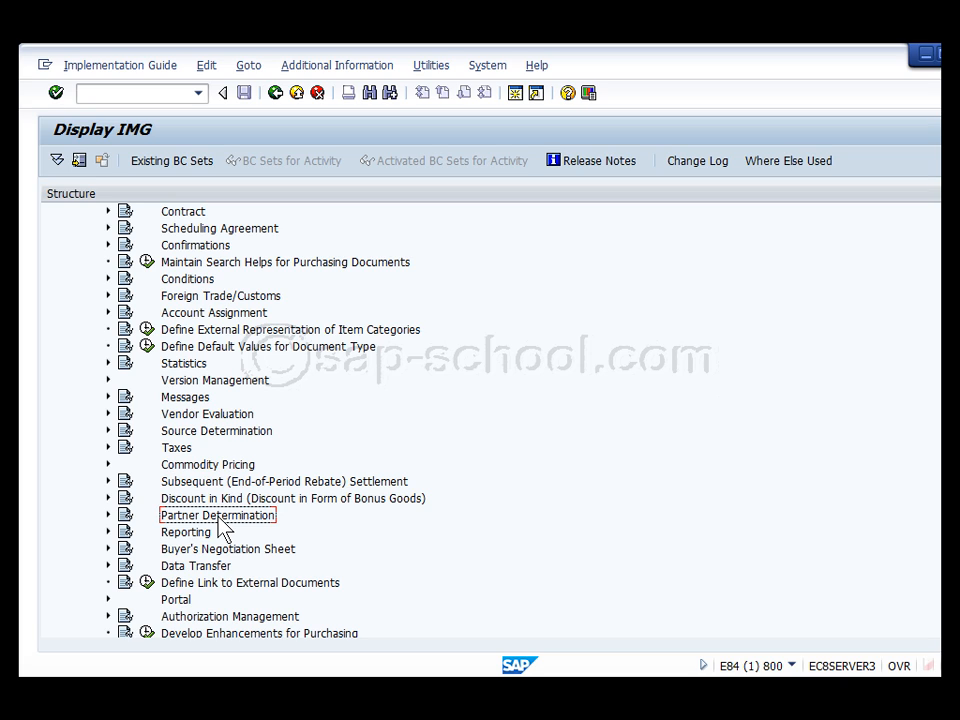
Search the IMG structure for 'partner determination' and review the hits
click(370, 95)
text(partner determination)
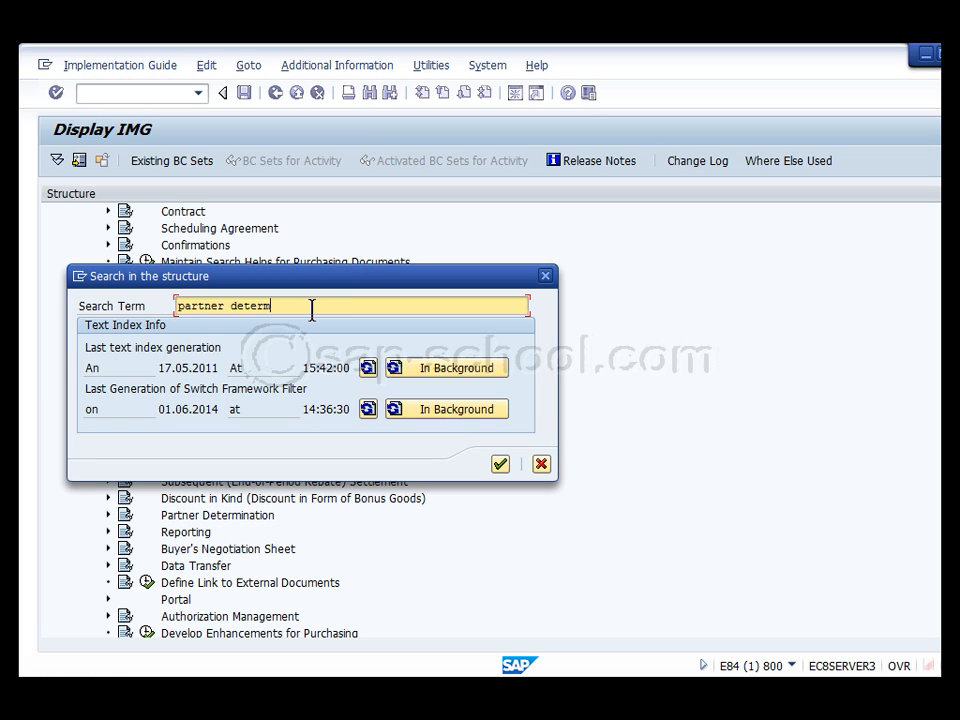
key(Return)
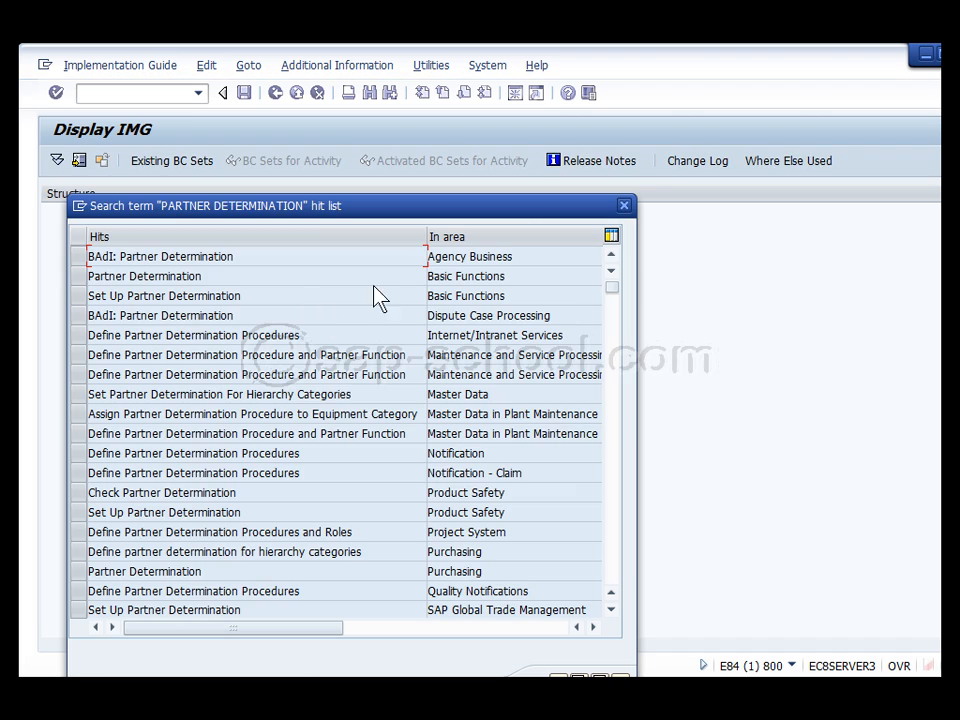
click(611, 380)
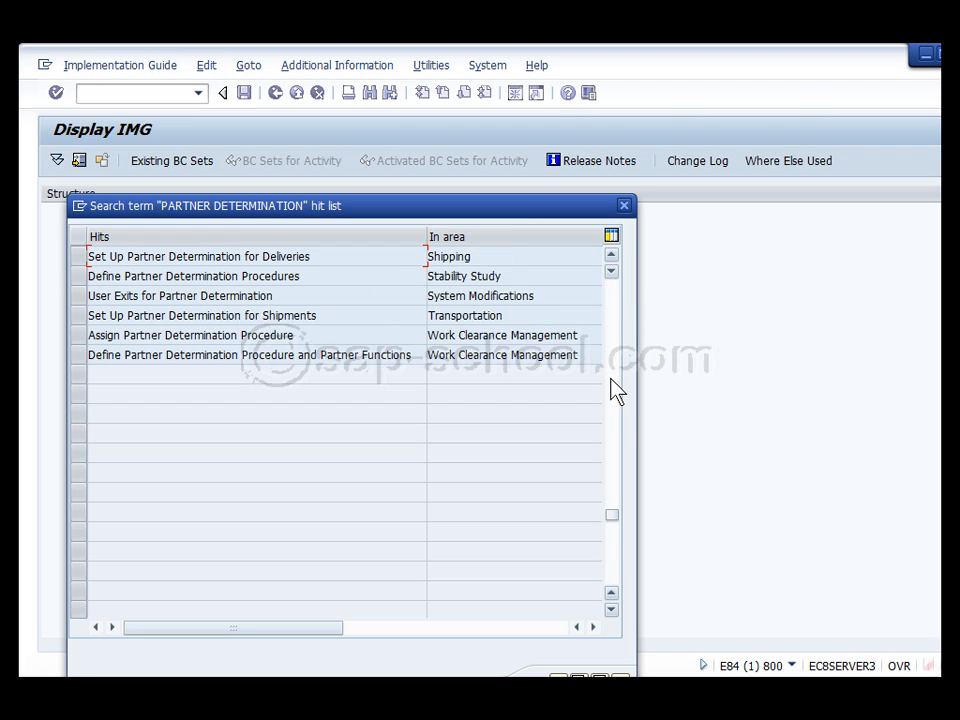
click(613, 298)
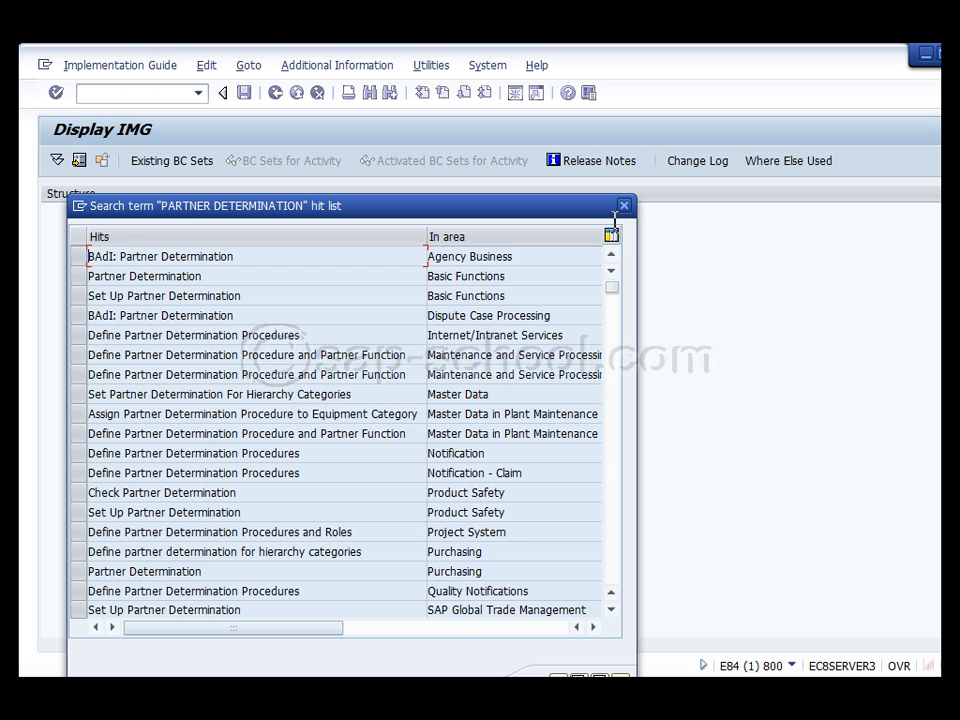
click(624, 205)
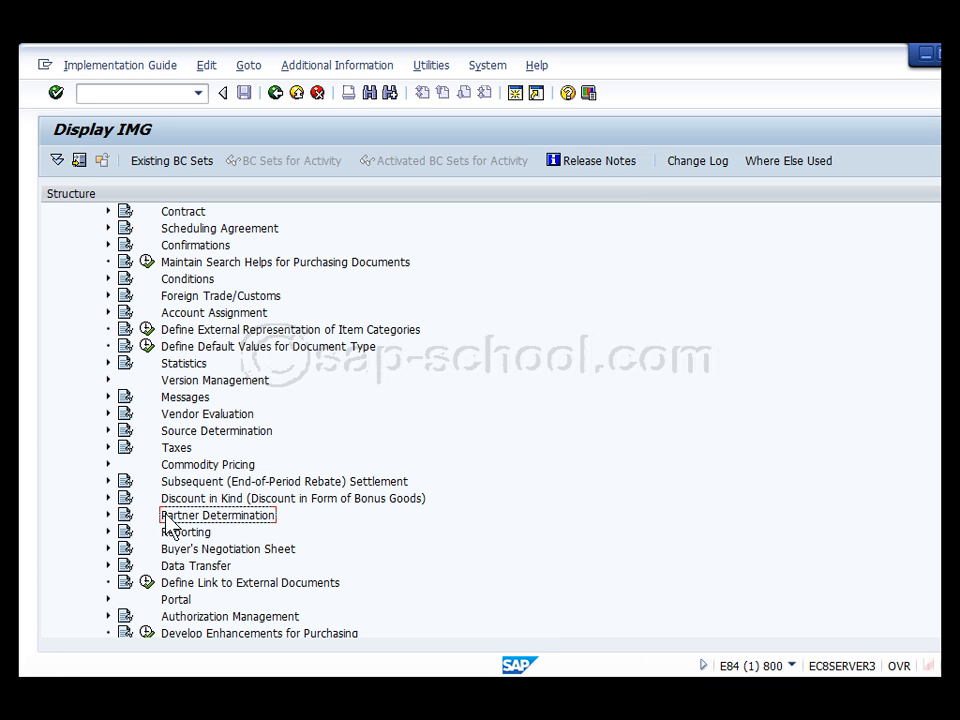
Expand Partner Determination > Partner Roles and run Define Permissible Partner Roles per Account Group
click(108, 516)
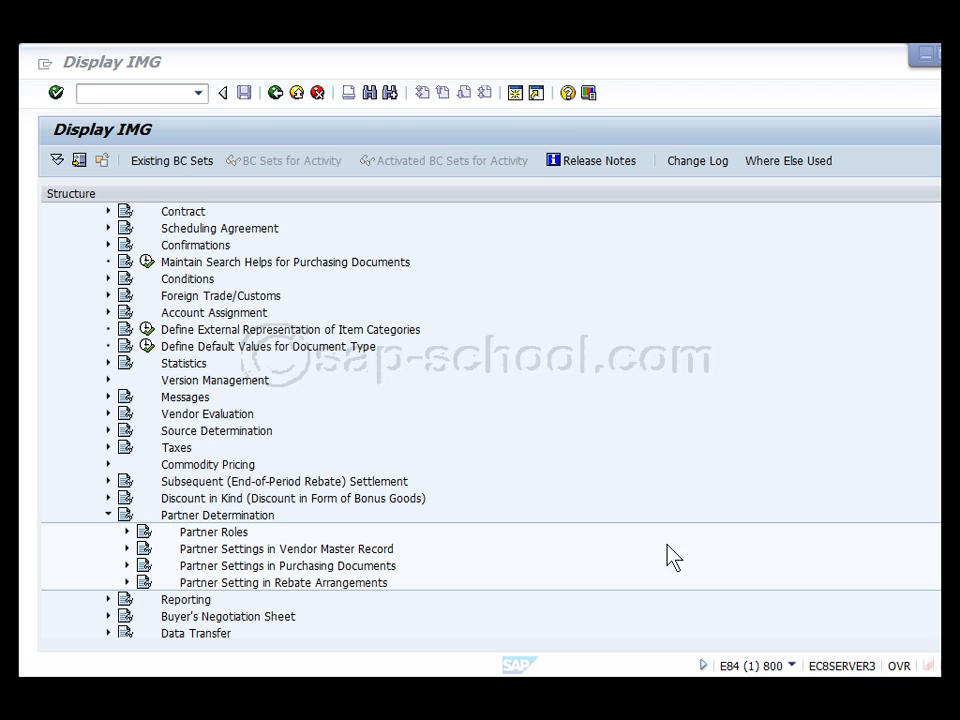
click(127, 532)
scroll(315, 550, down, 1)
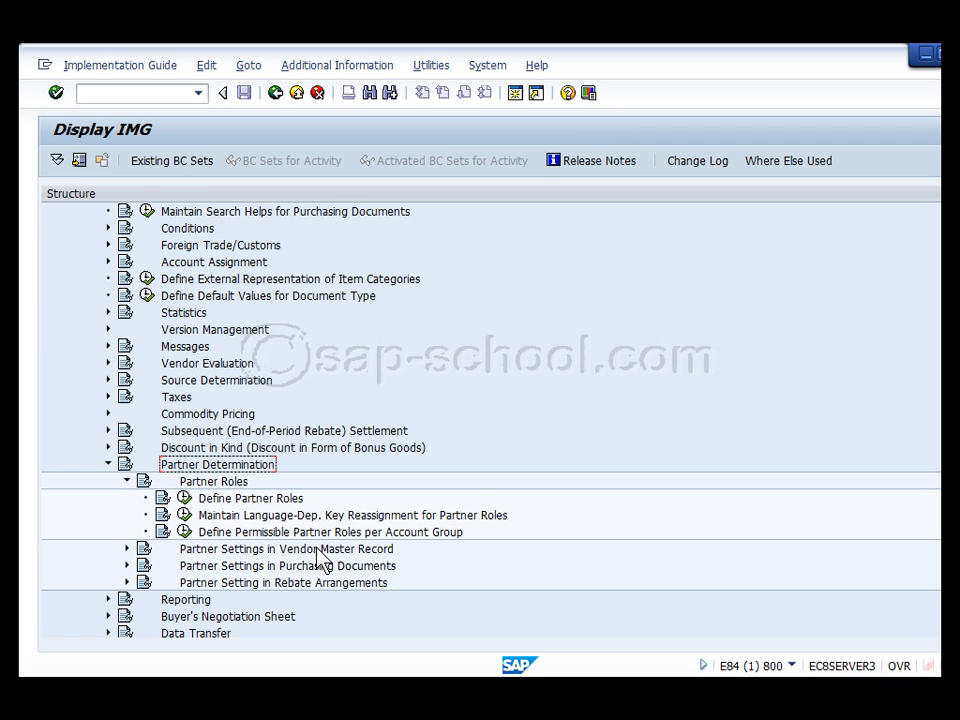
click(339, 535)
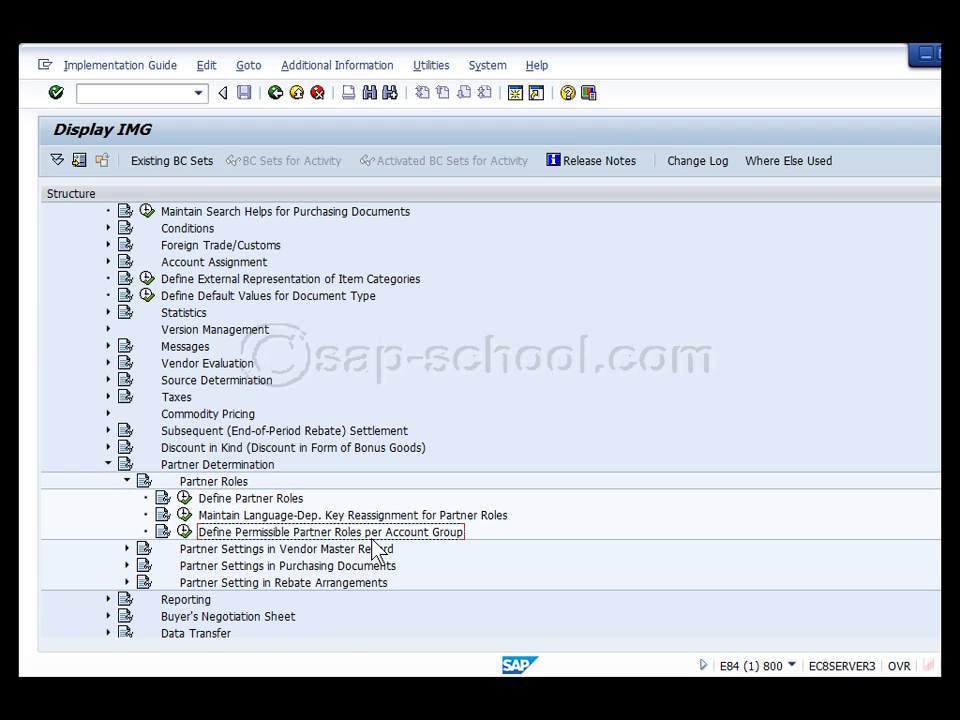
click(184, 532)
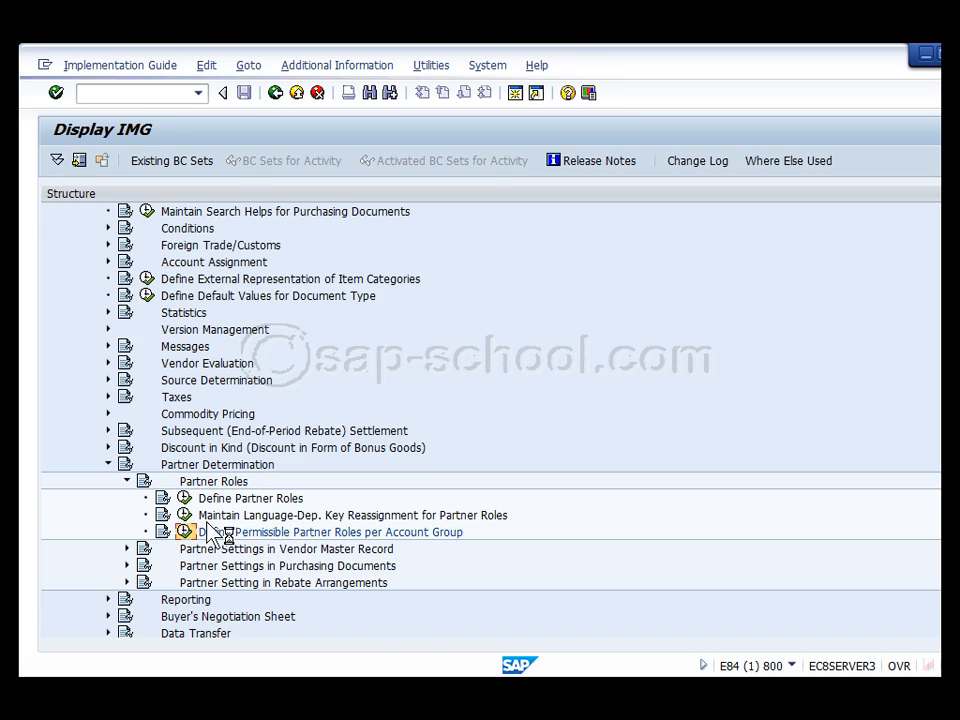
Copy the 2A Hierarchy nodes entry with partner function VN and account group ZT33
click(49, 235)
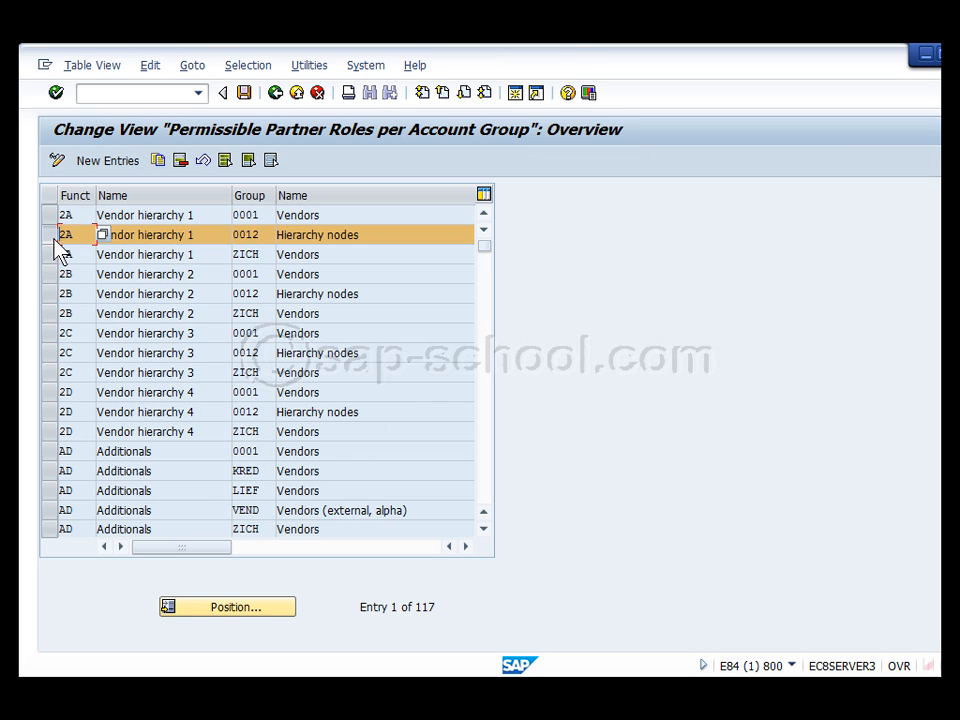
click(157, 160)
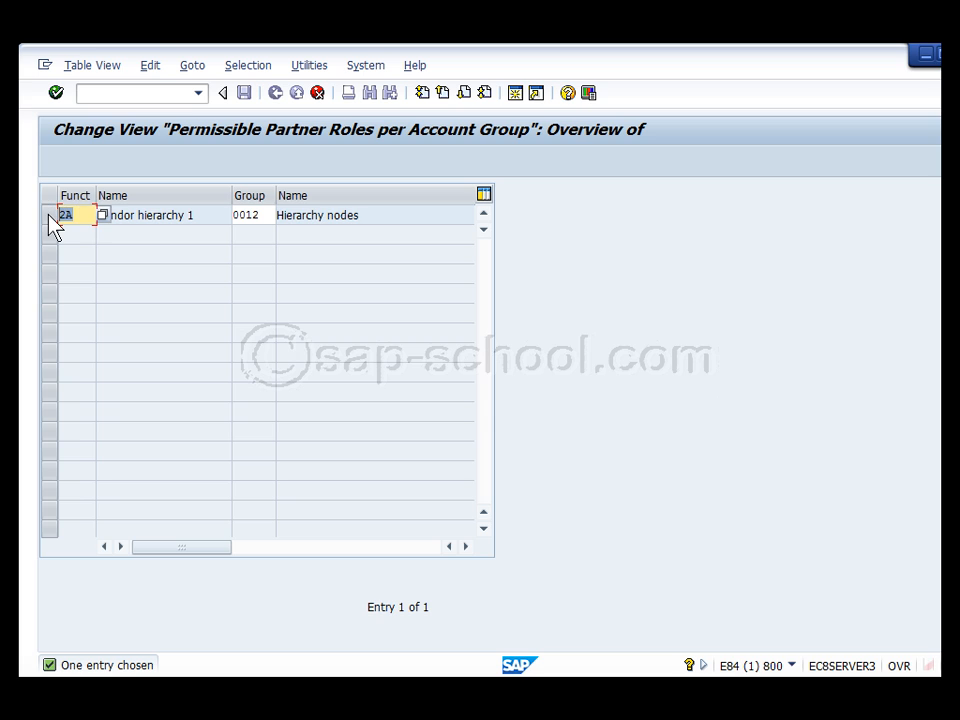
text(VN)
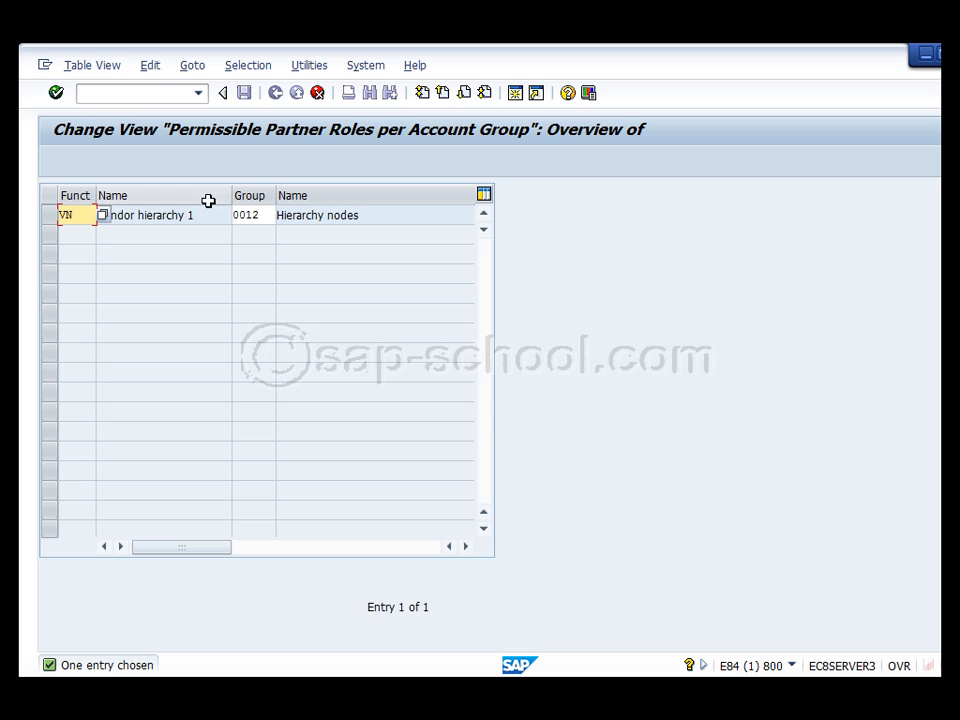
key(Tab)
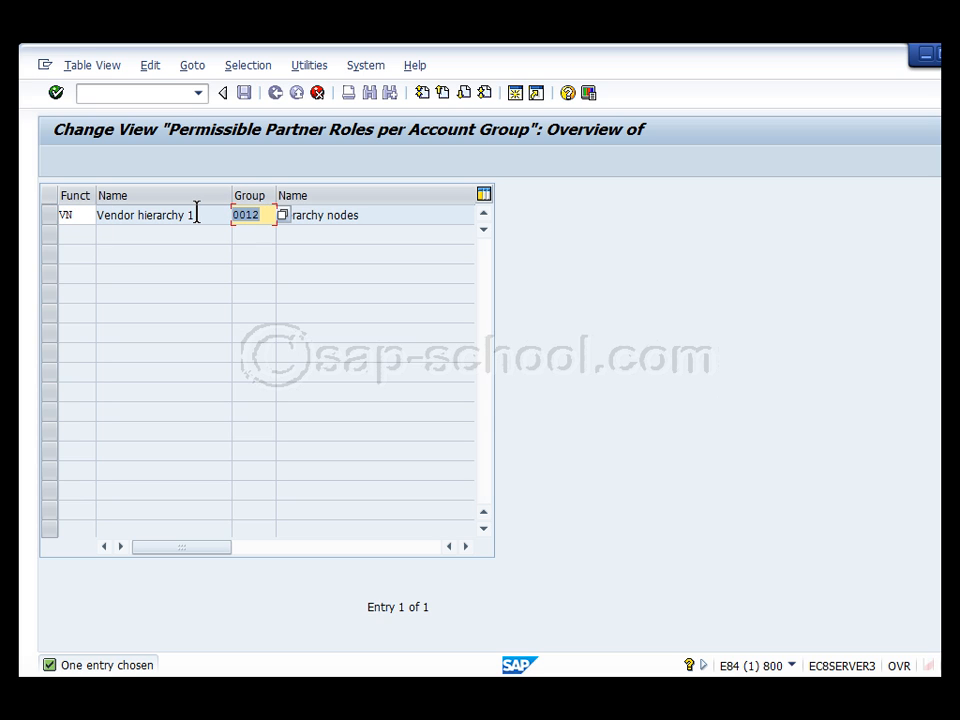
text(Z)
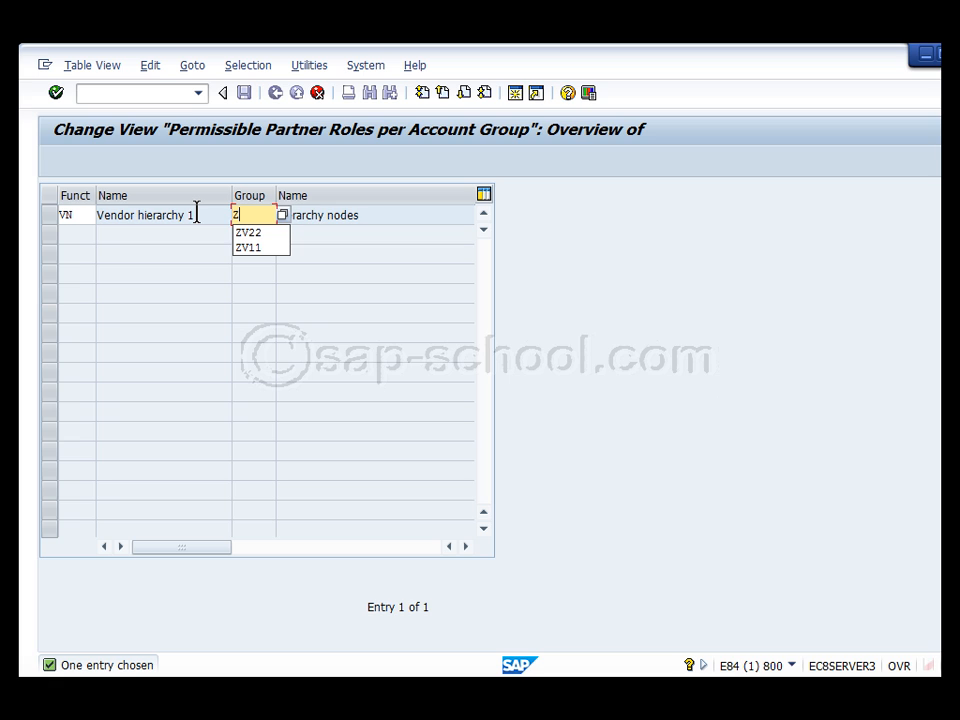
text(T2)
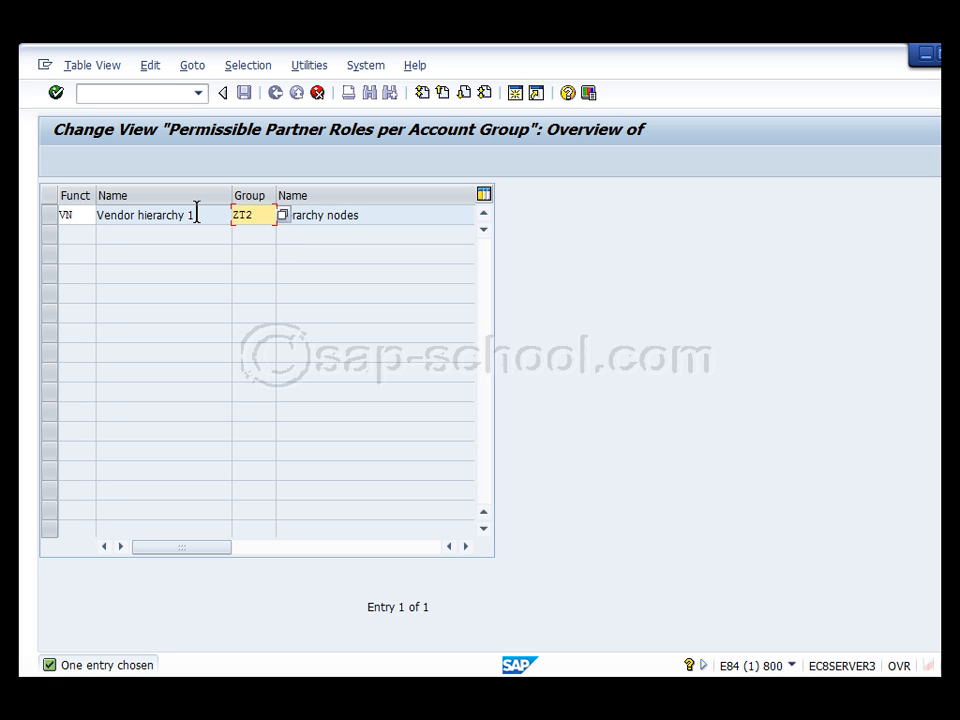
text(3)
key(Return)
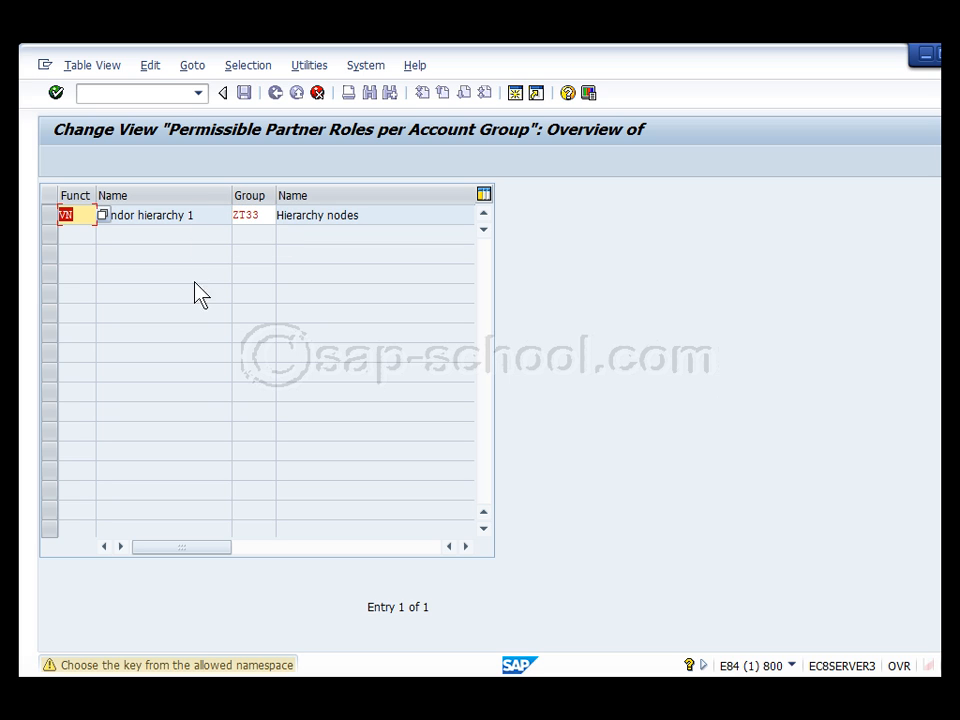
Review the namespace warning help, confirm the copied entry, and save it
double_click(142, 665)
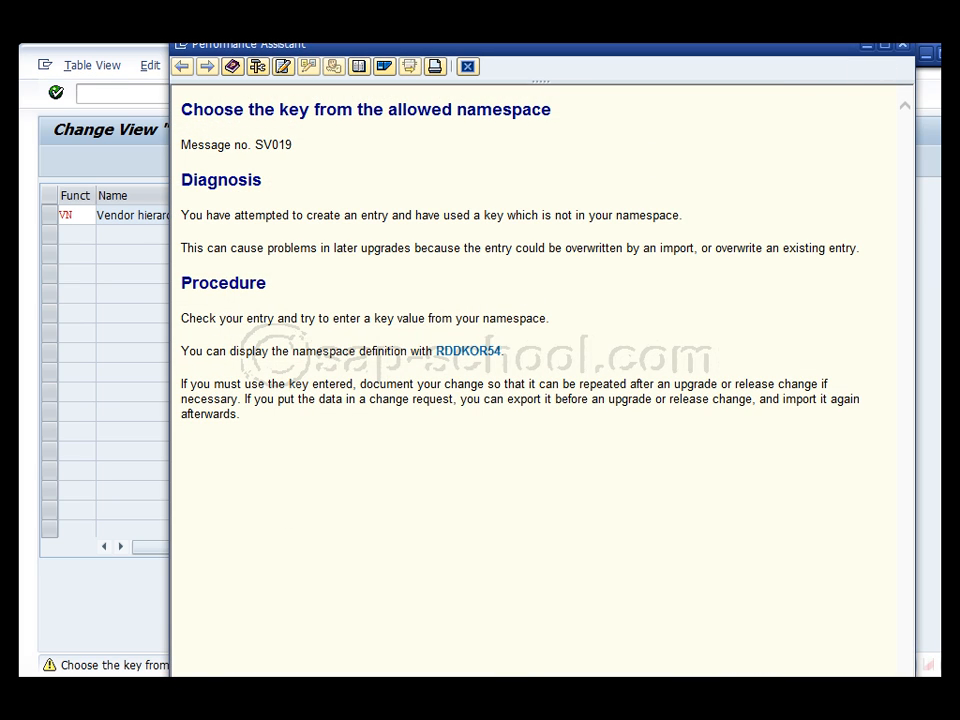
drag(817, 49, 813, 90)
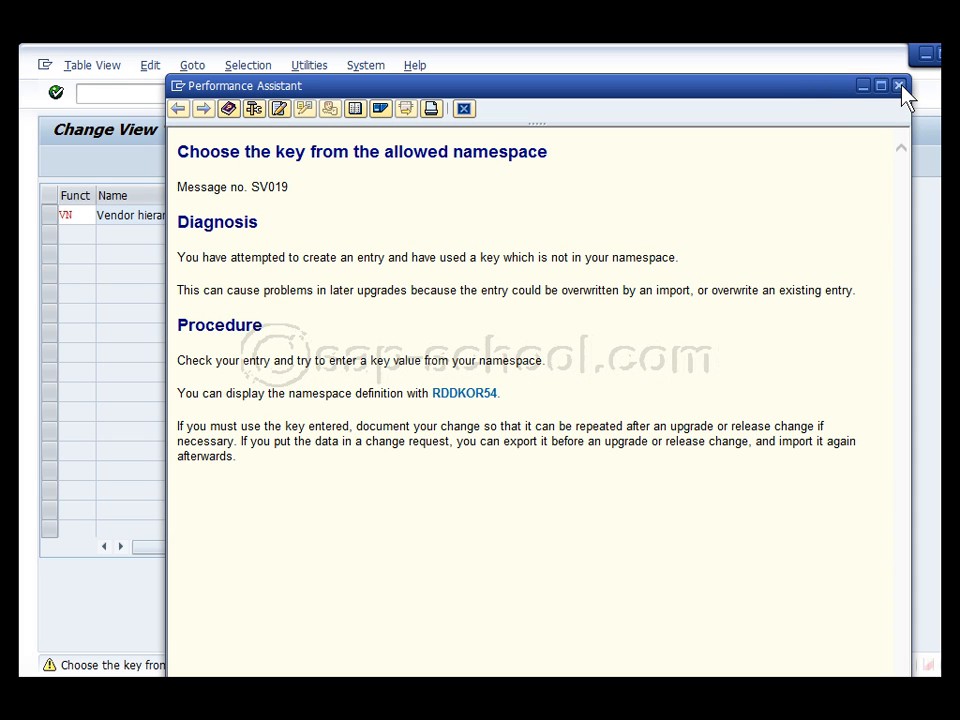
click(900, 86)
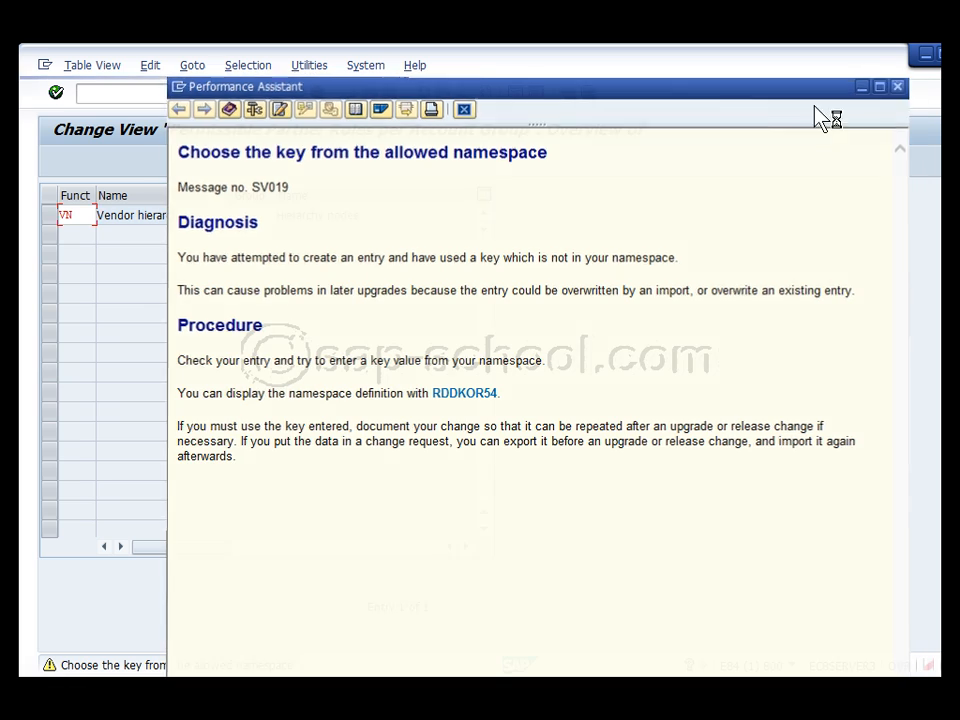
click(56, 92)
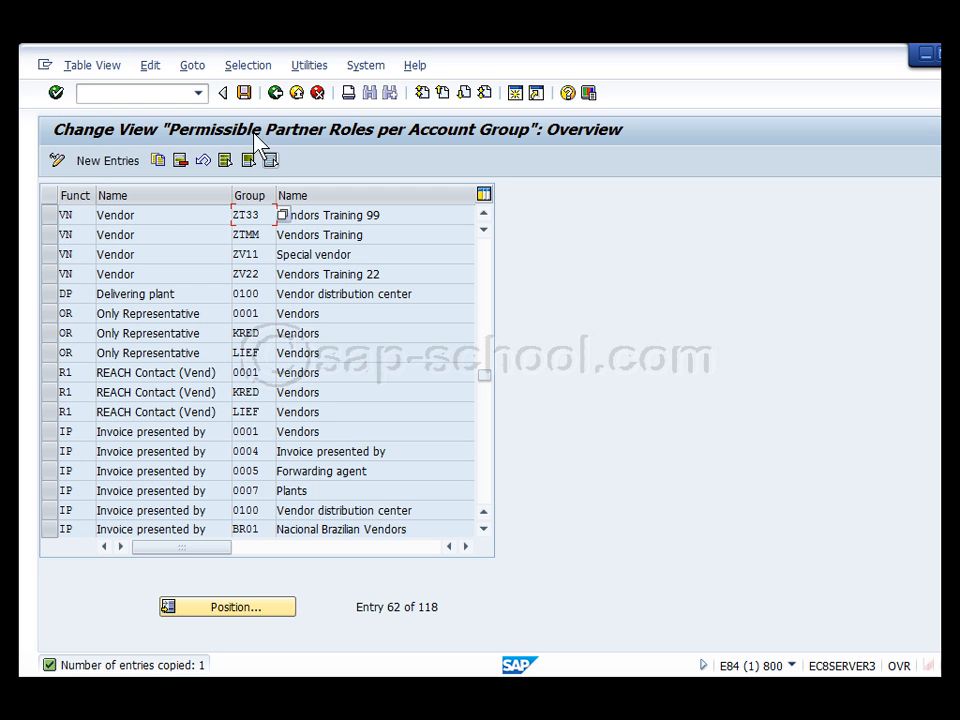
click(243, 92)
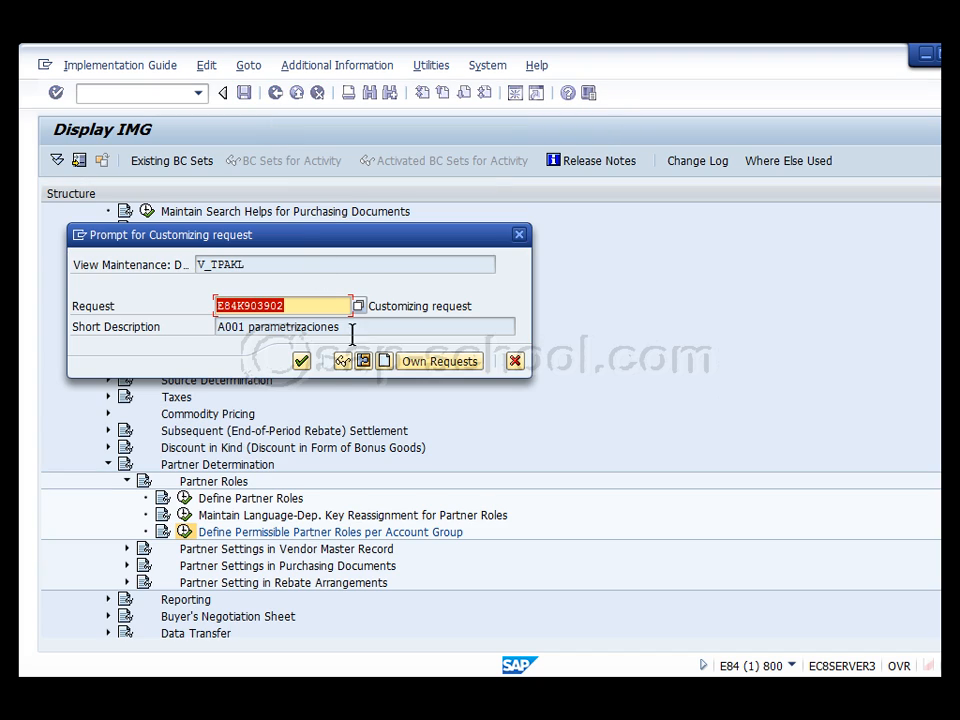
Save the partner-role change under the proposed request and return to the SAP Easy Access menu
click(303, 362)
click(276, 92)
click(276, 92)
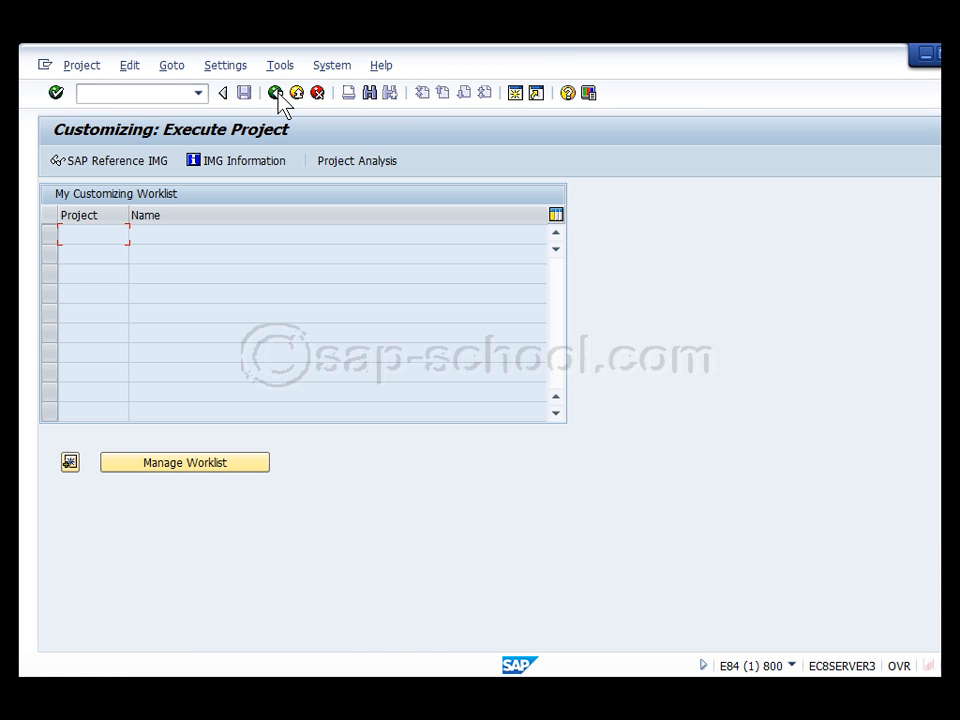
click(276, 92)
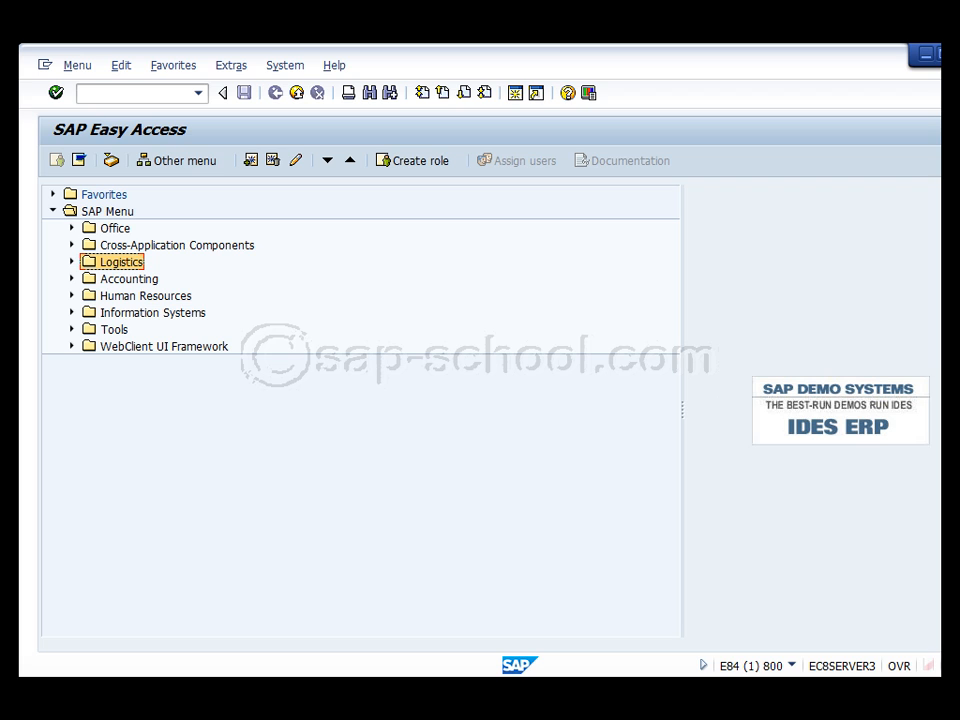
Start XK01 Create Vendor from Logistics > Materials Management > Purchasing > Master Data > Vendor
click(72, 262)
click(90, 280)
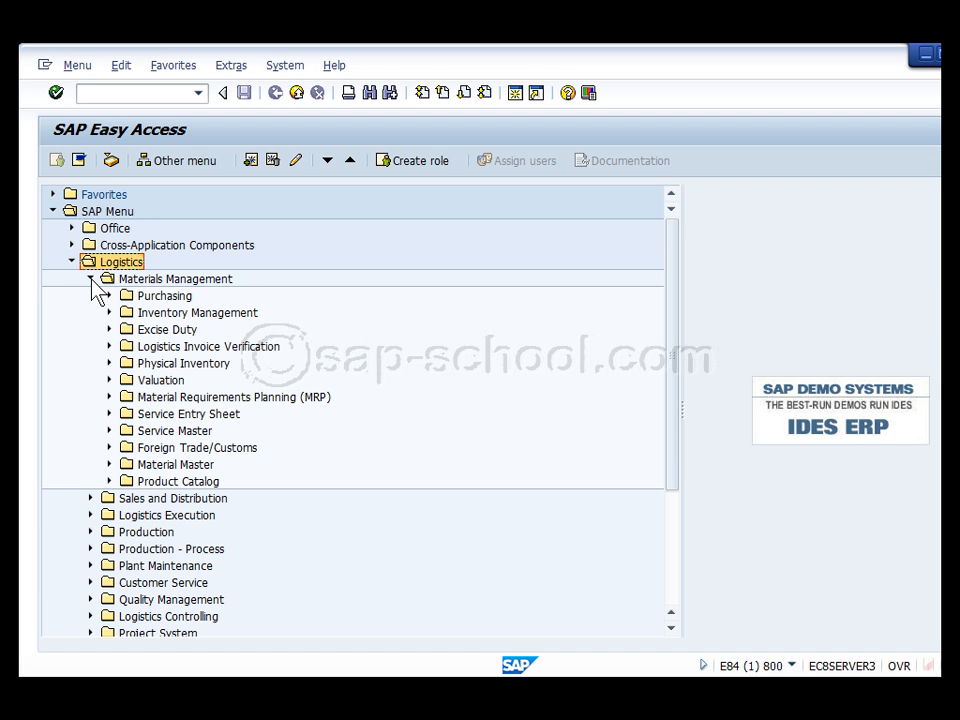
click(111, 296)
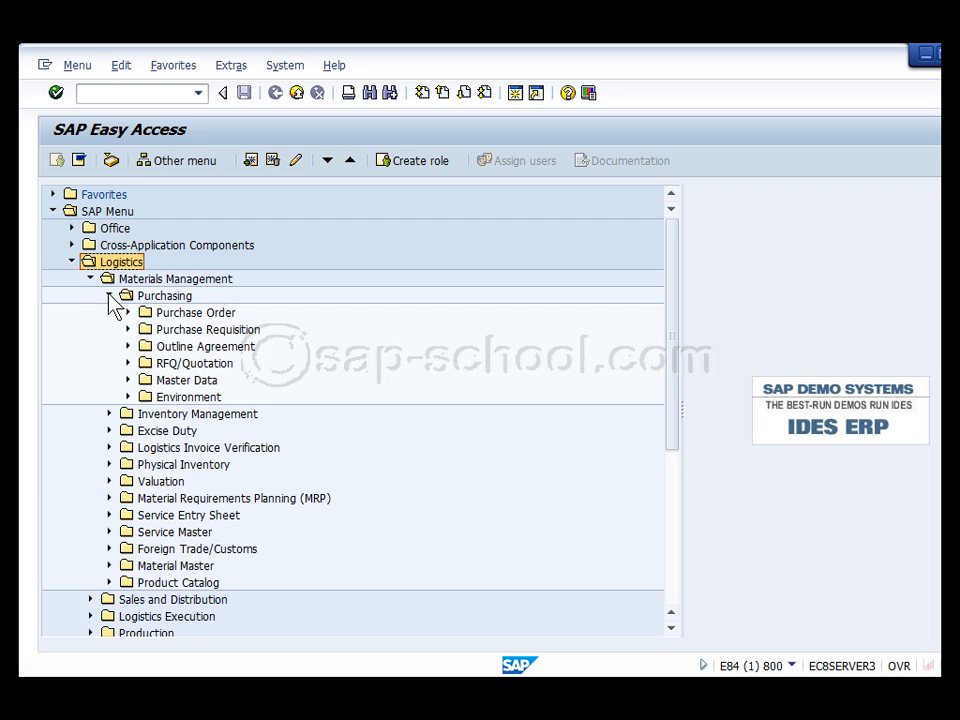
click(127, 380)
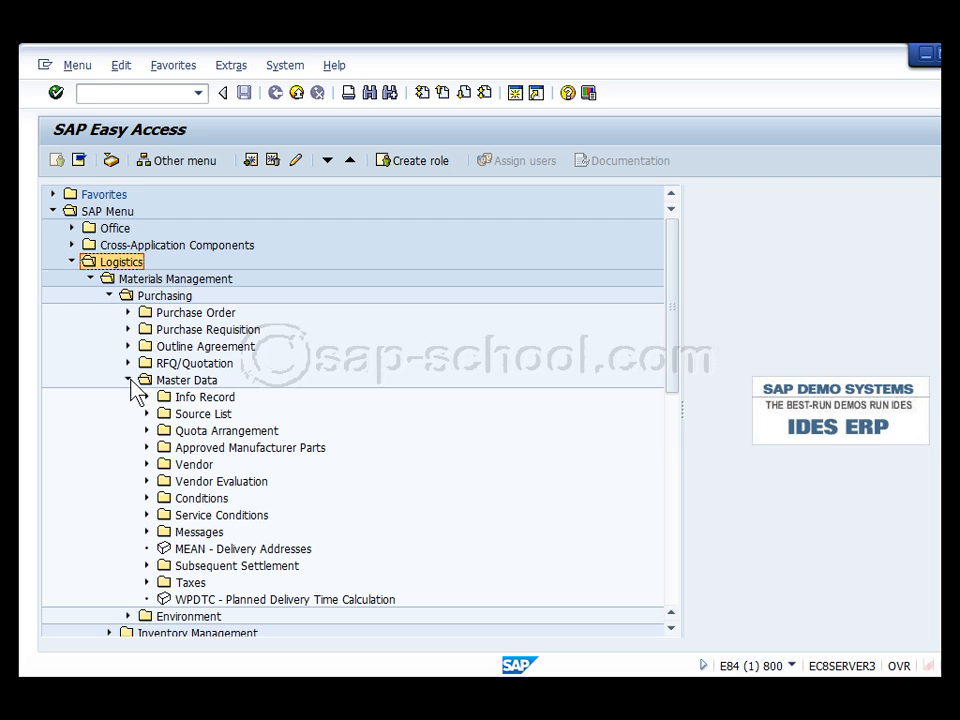
click(146, 464)
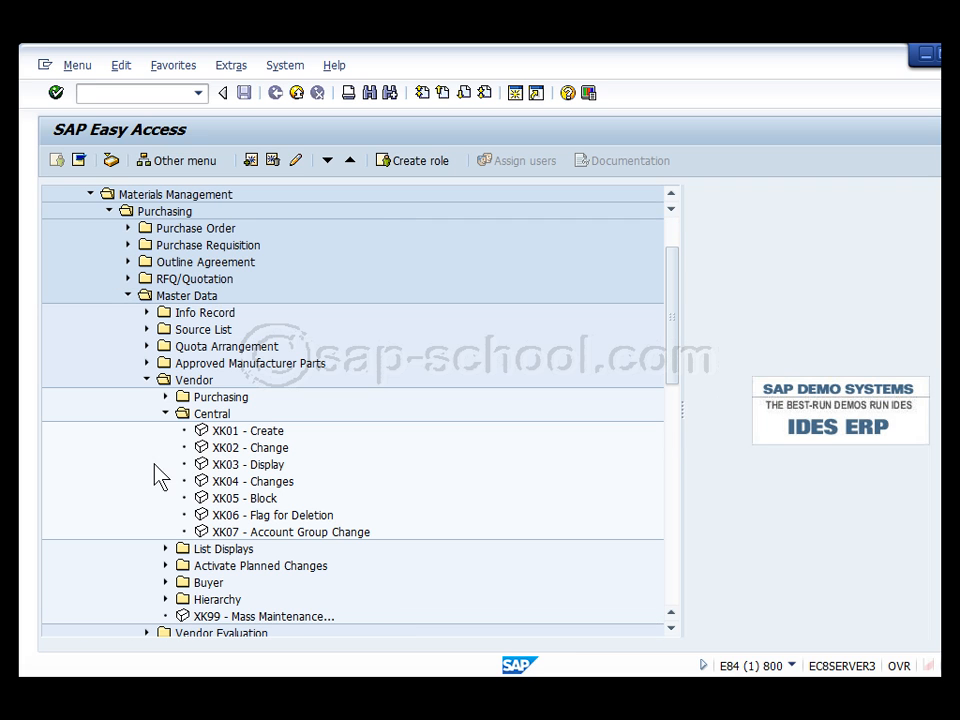
double_click(268, 431)
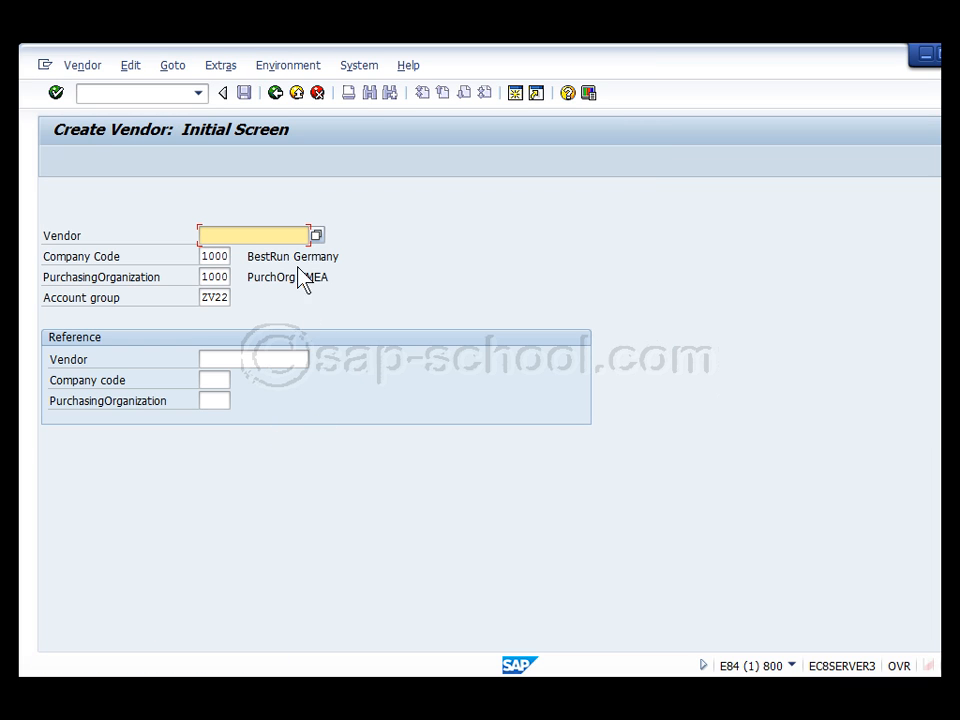
Enter account group ZT33 and vendor TestVendor33, then review the too-long vendor number error
drag(204, 297, 273, 297)
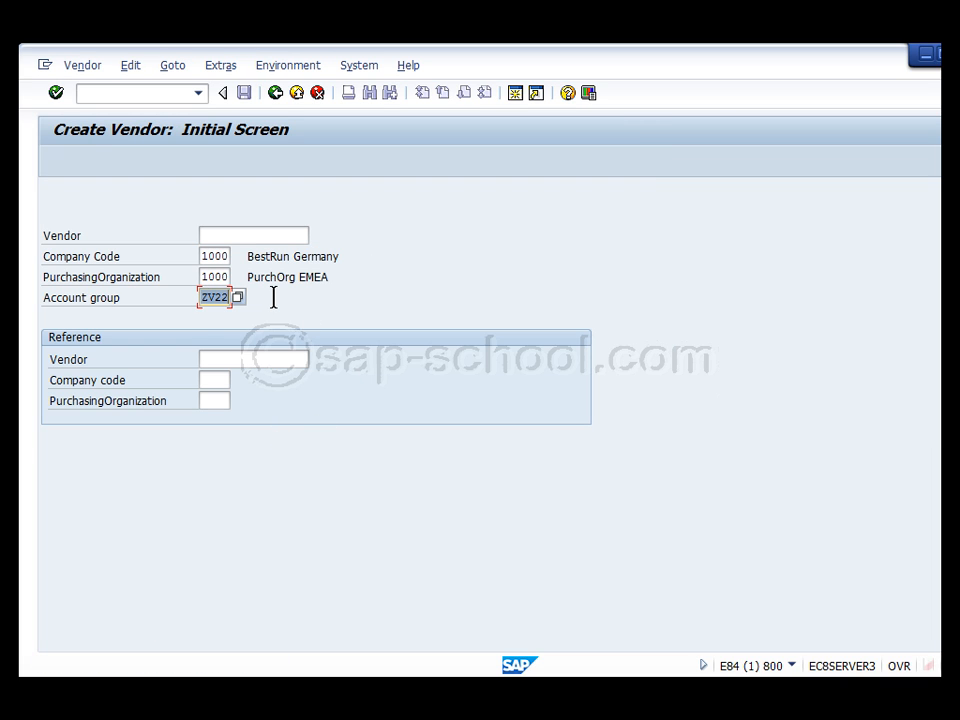
text(ZT33)
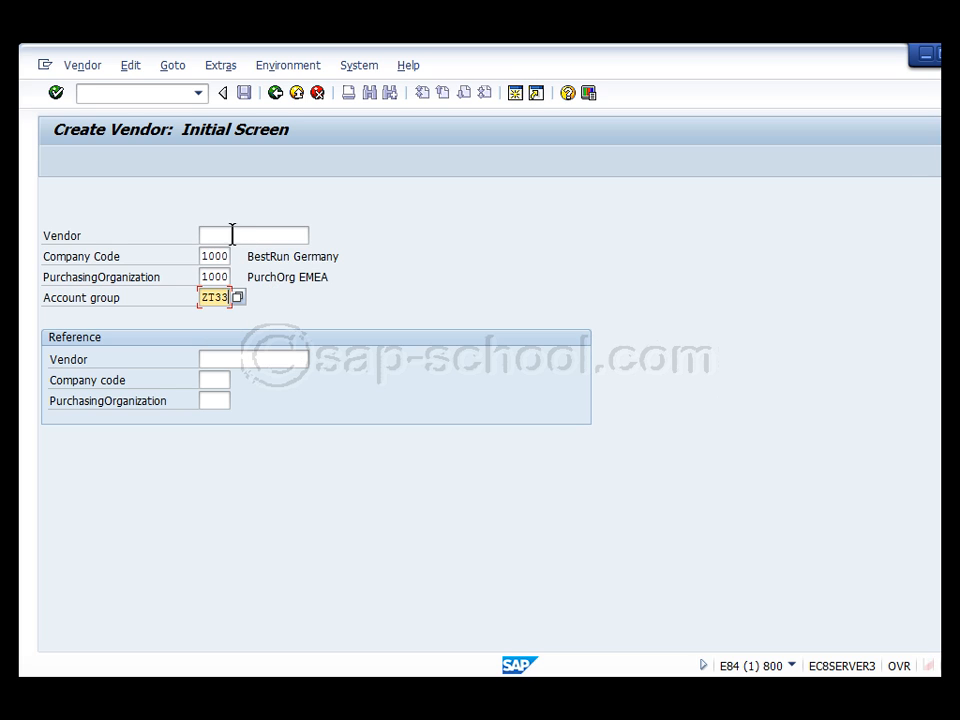
click(232, 235)
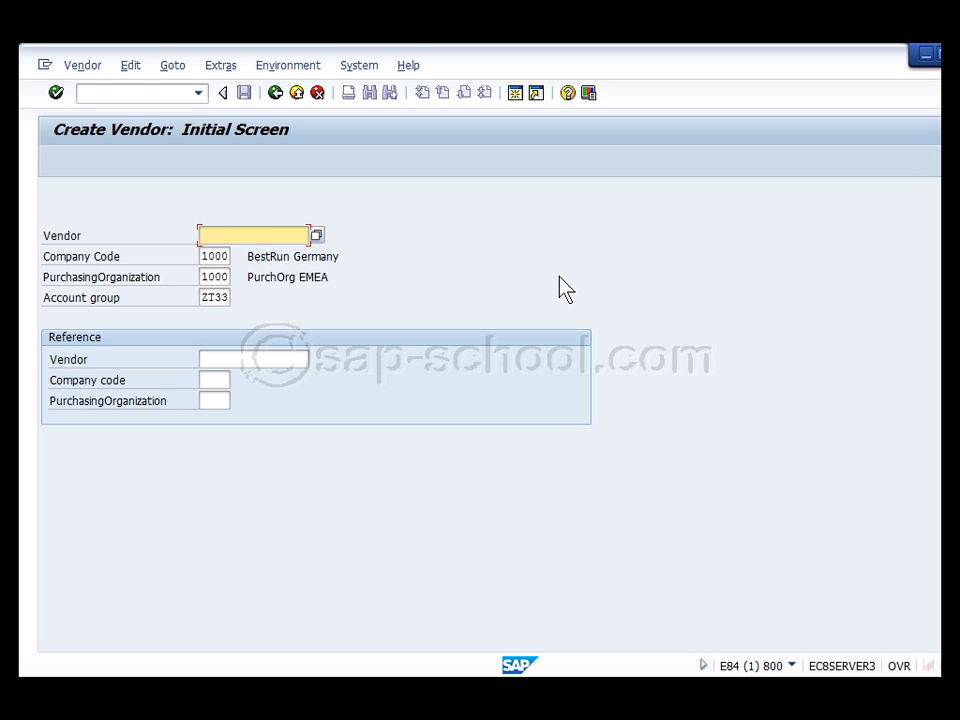
text(Test)
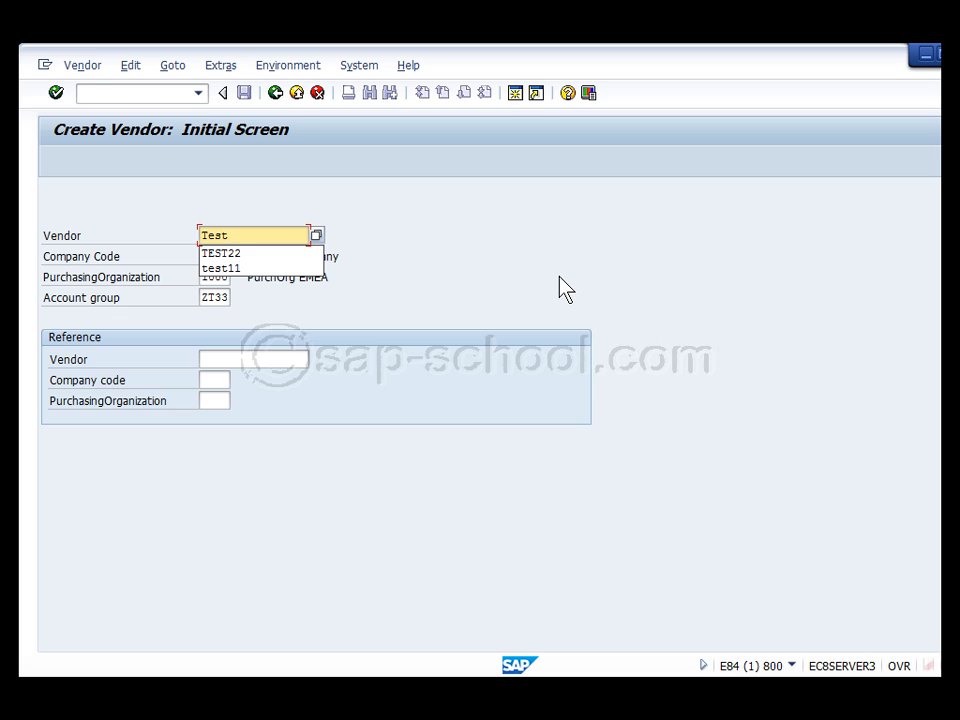
text(Vendor)
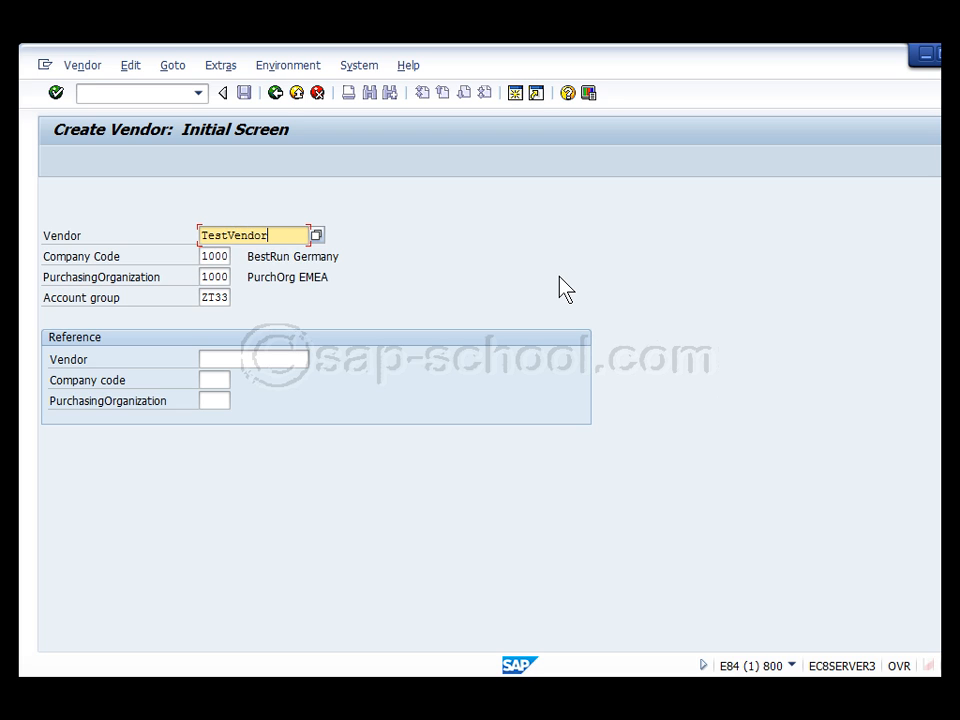
text(33)
key(Return)
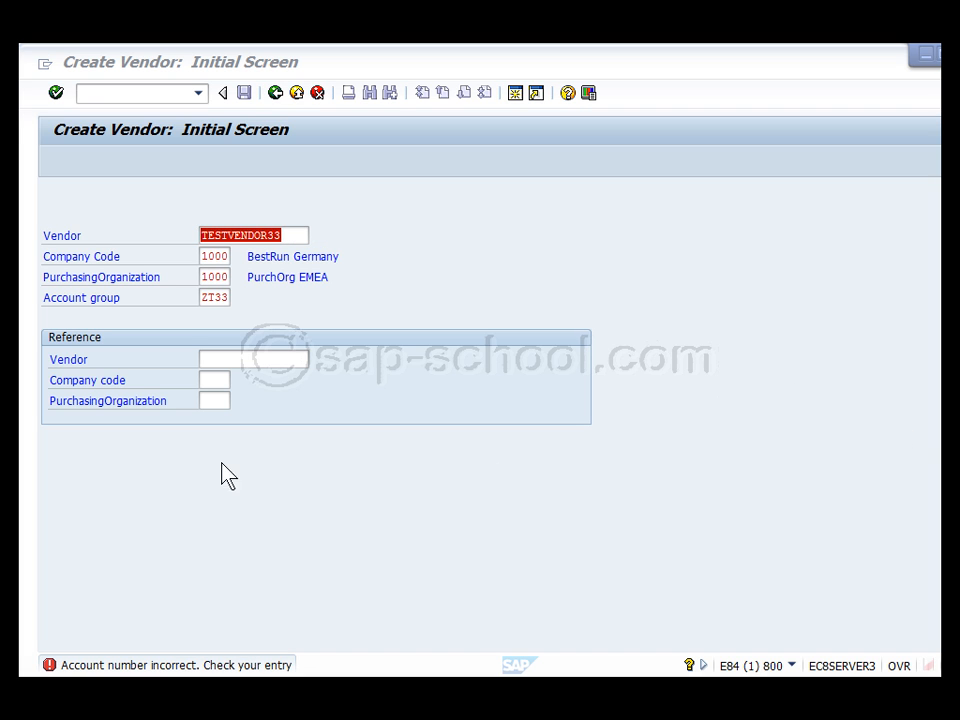
click(108, 666)
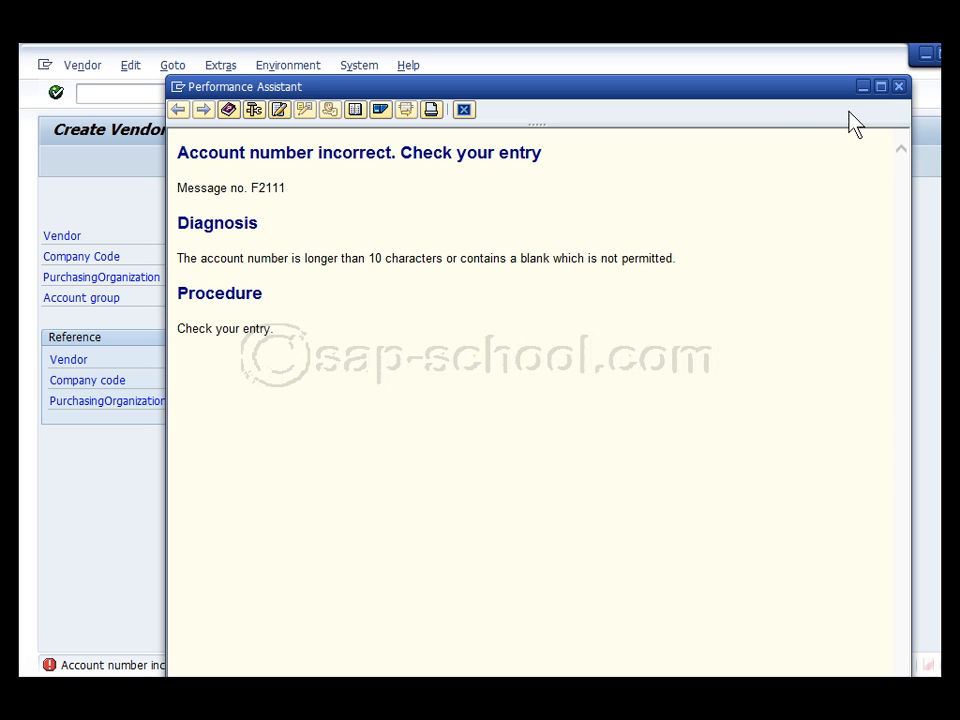
click(899, 87)
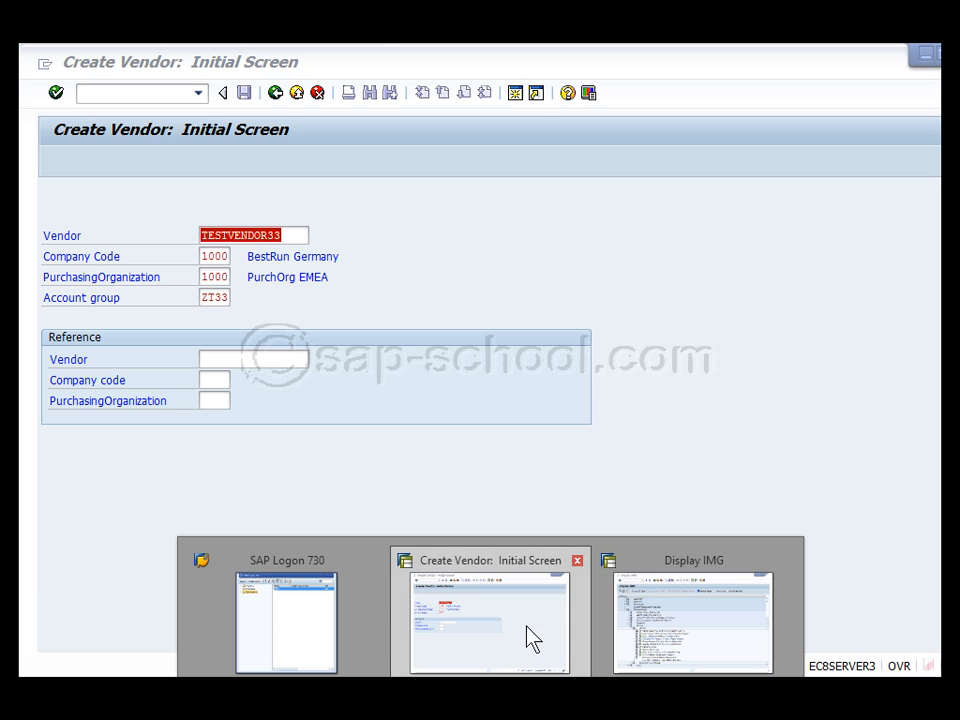
Check the XX interval's ZZZZZZZZZZ upper limit in the IMG session, then return to vendor creation
click(681, 643)
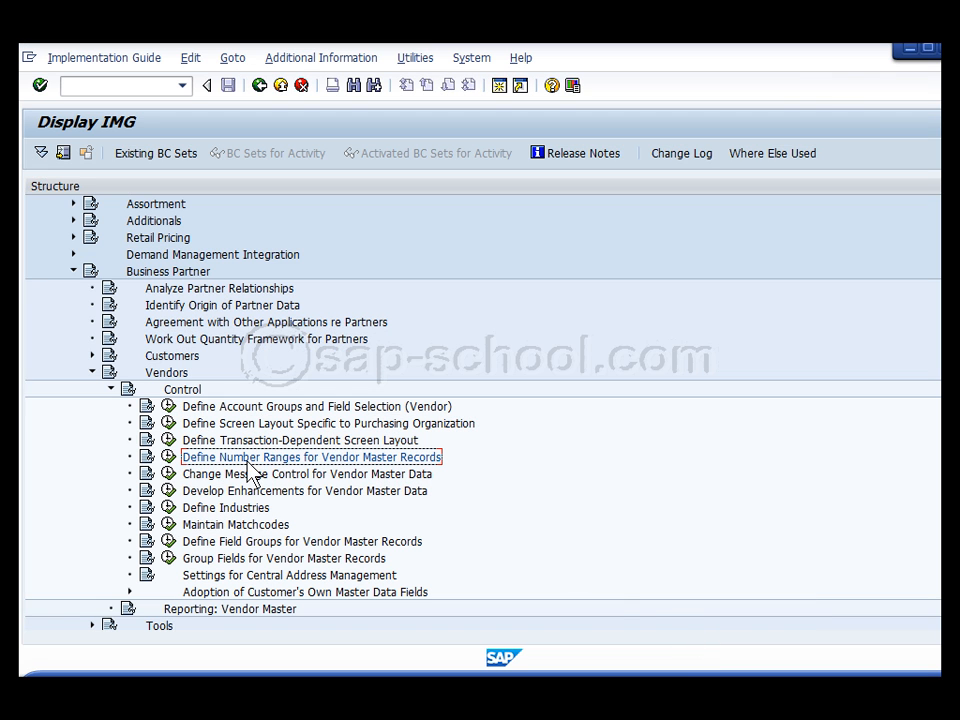
click(167, 456)
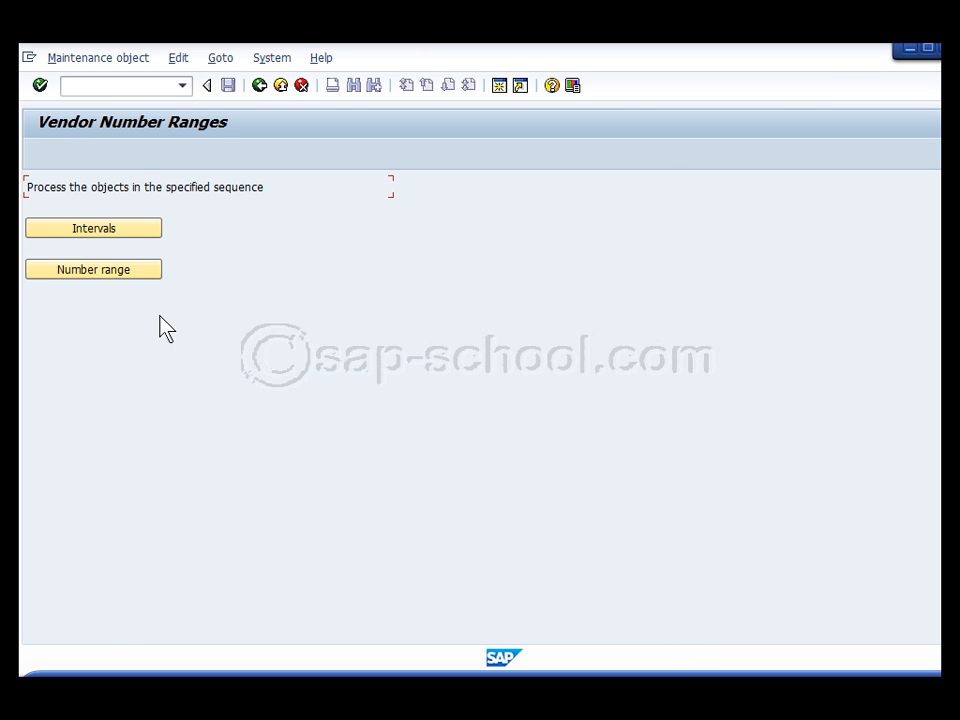
click(93, 229)
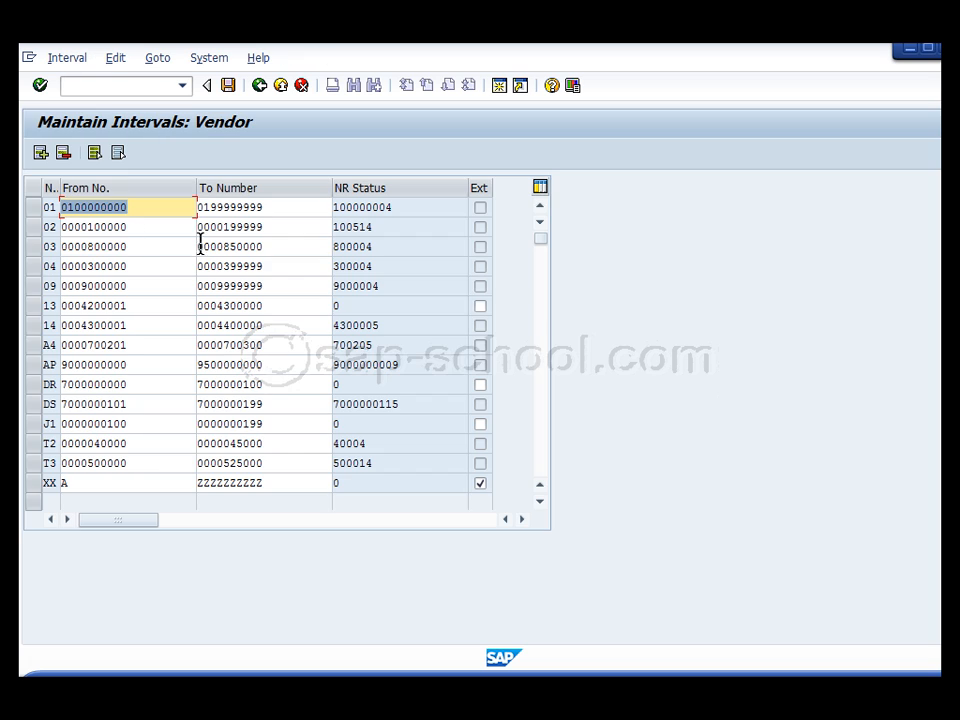
click(31, 483)
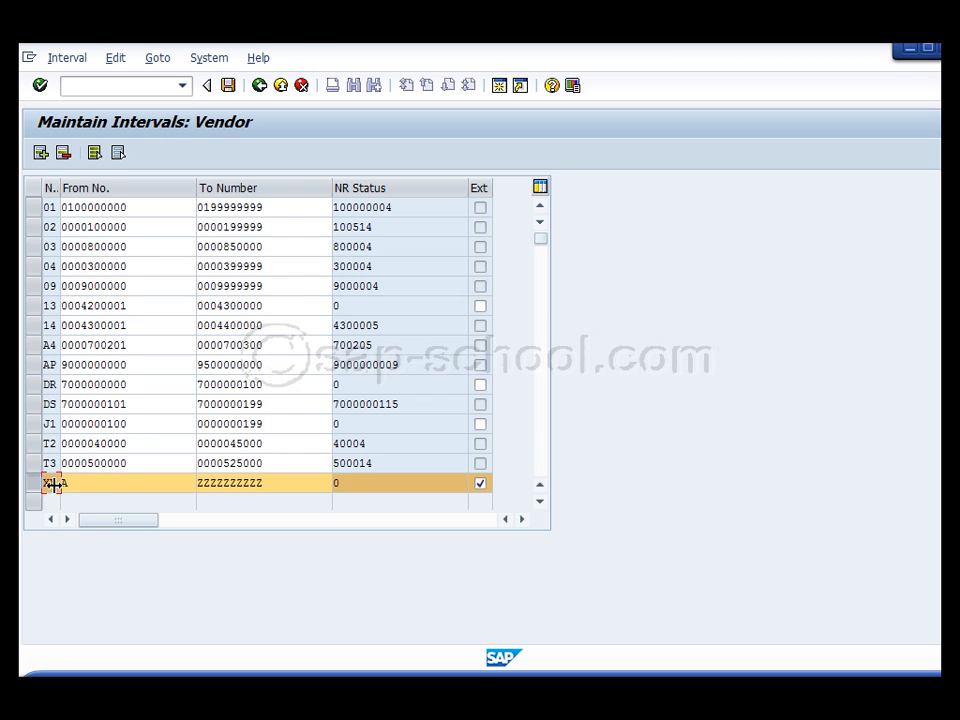
click(275, 482)
drag(275, 482, 189, 486)
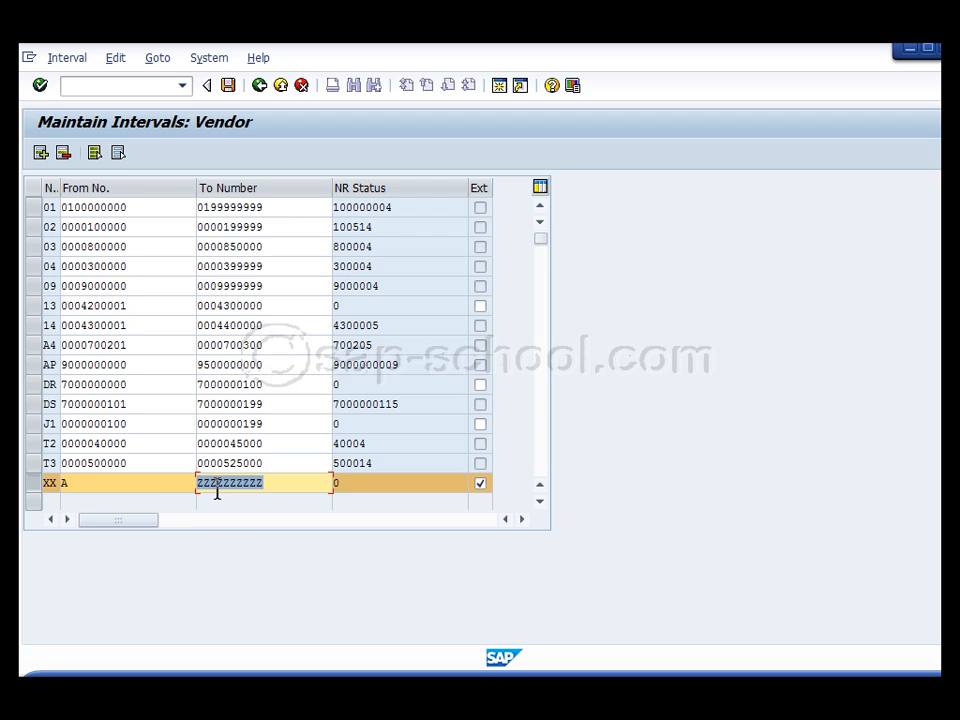
click(268, 484)
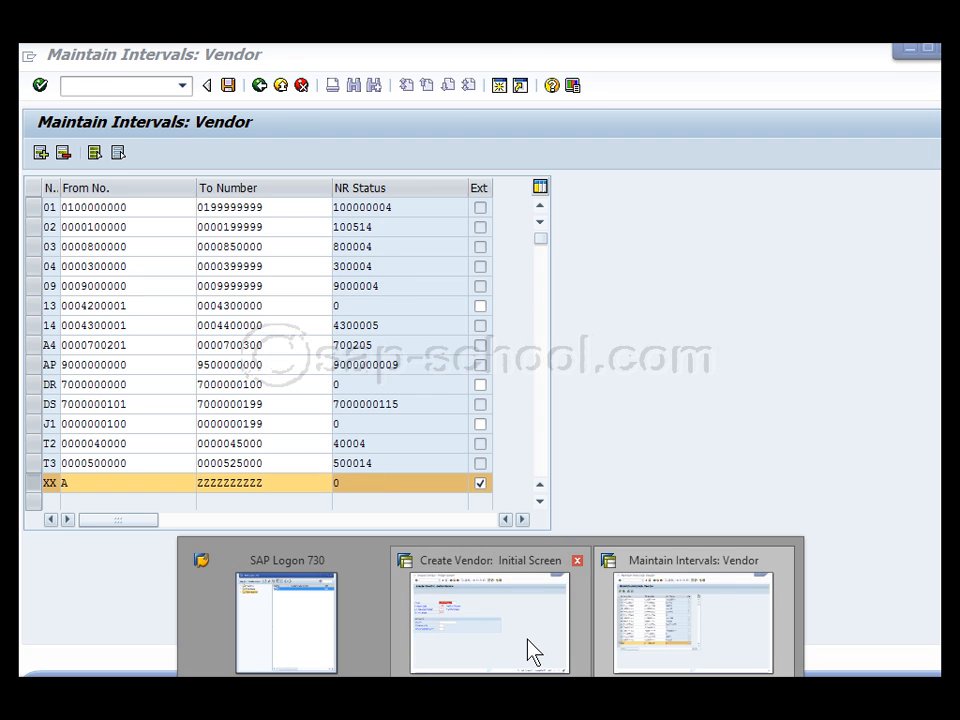
click(527, 645)
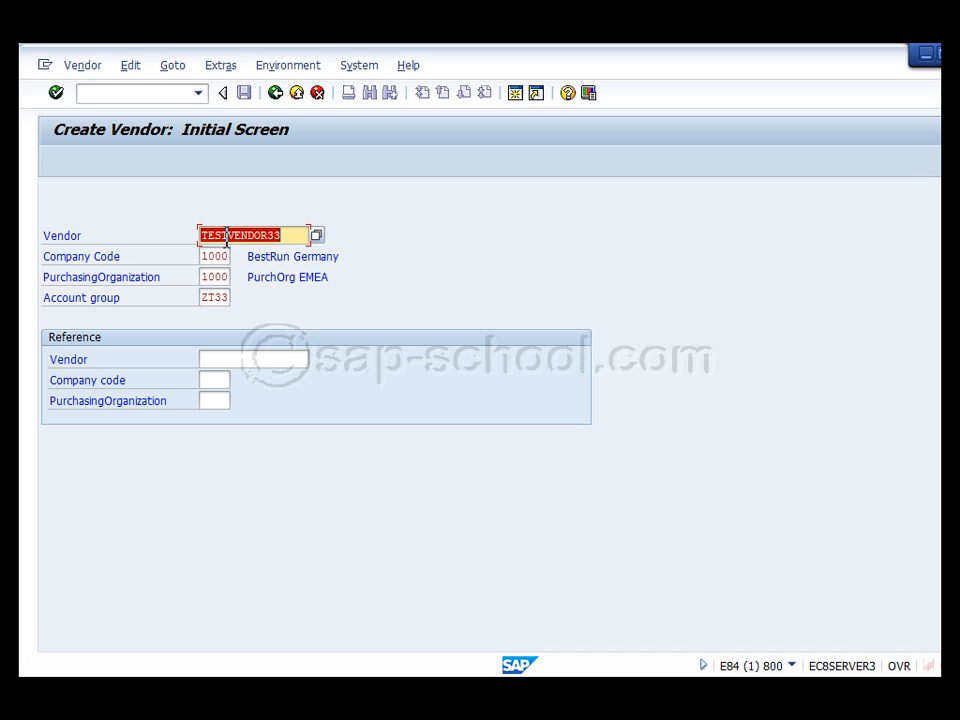
Shorten the vendor number to VENDOR33, continue to the Address screen, and scroll to Communication
drag(228, 236, 148, 227)
key(Delete)
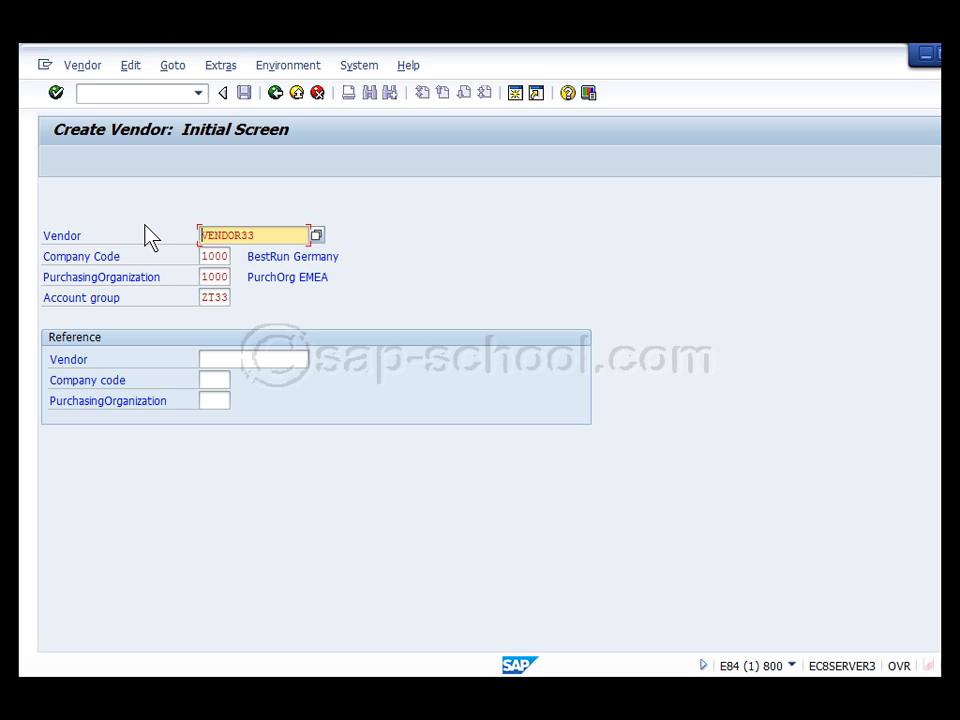
key(Return)
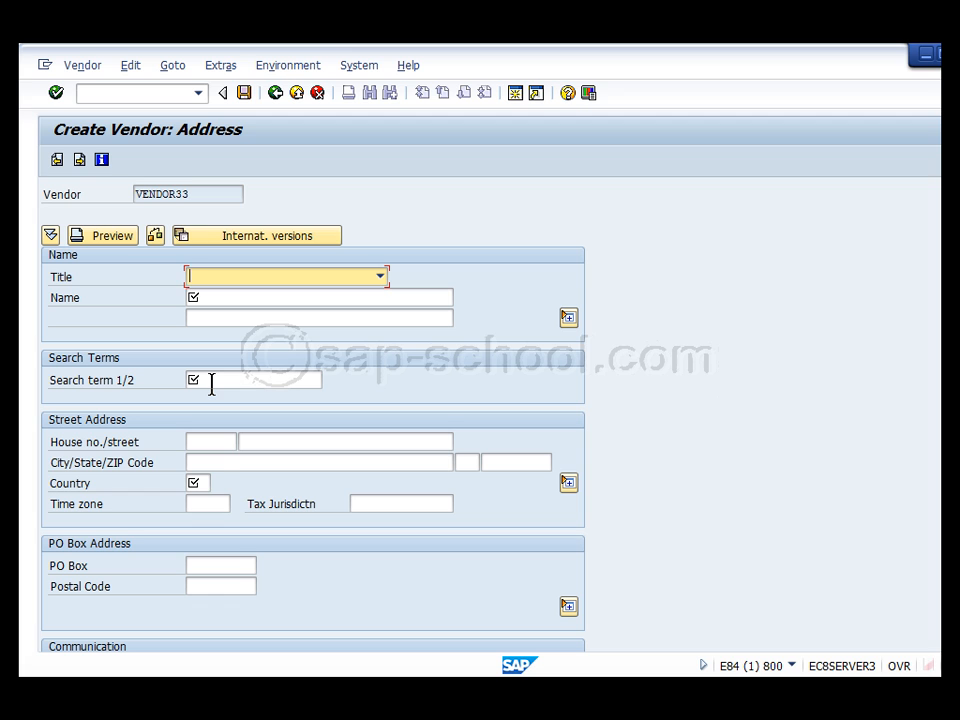
scroll(480, 414, down, 1)
scroll(312, 414, down, 5)
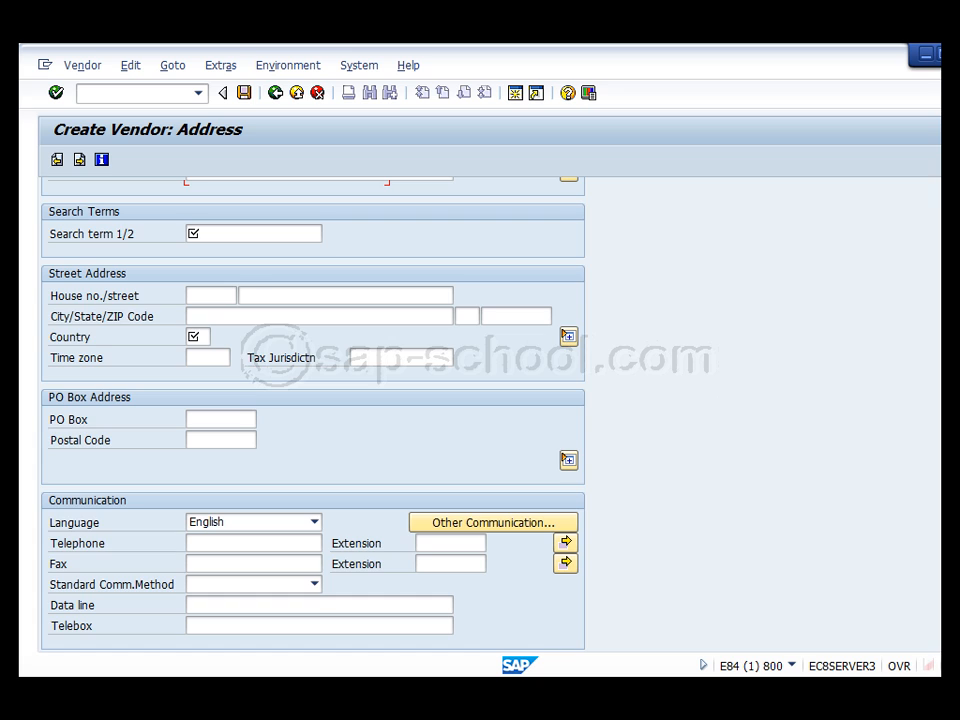
scroll(312, 400, up, 3)
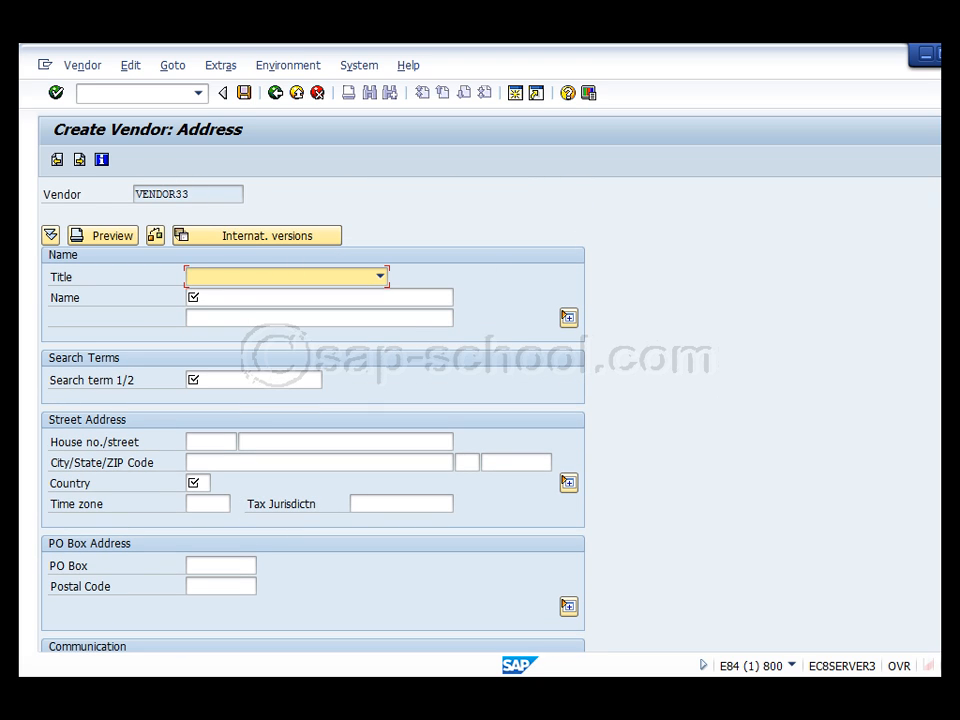
scroll(312, 400, down, 3)
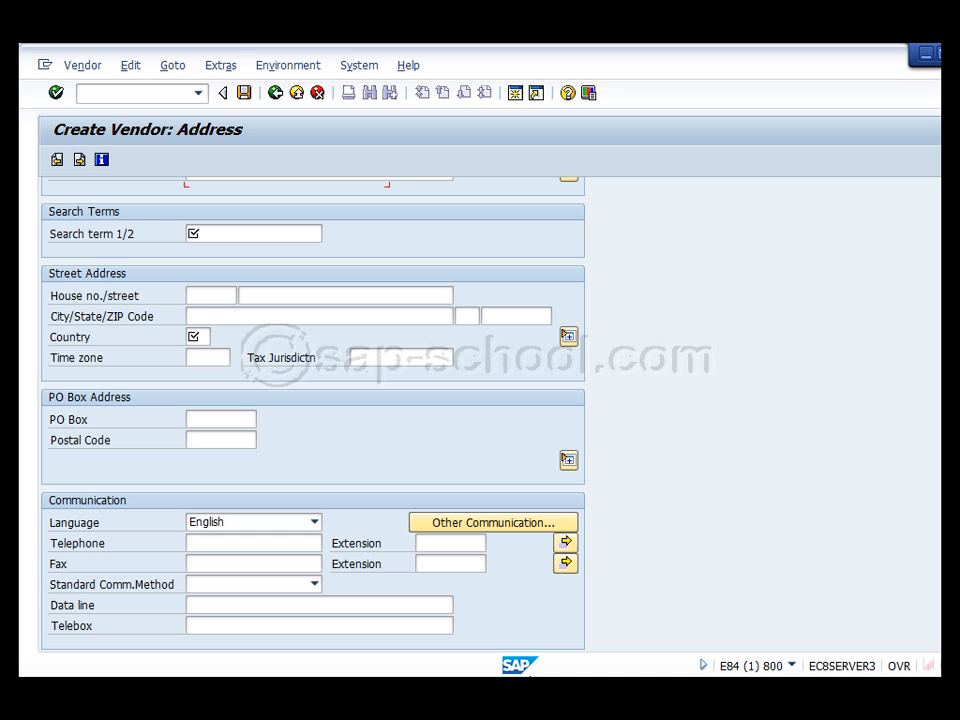
Leave the vendor number range intervals and return to the Customizing guide tree
mouse_move(594, 664)
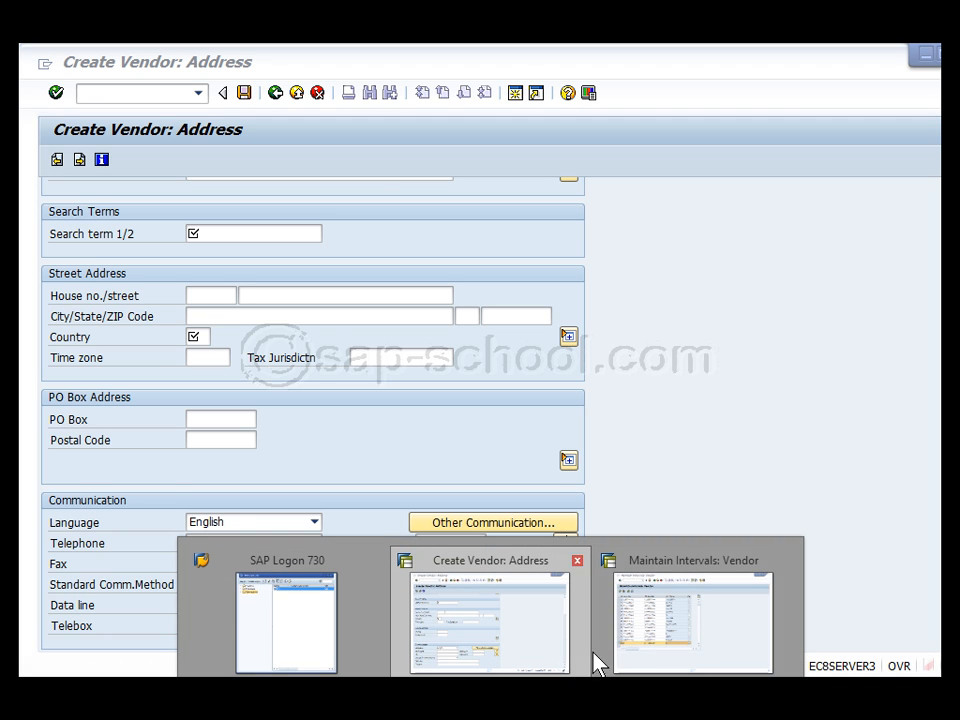
click(676, 636)
click(259, 86)
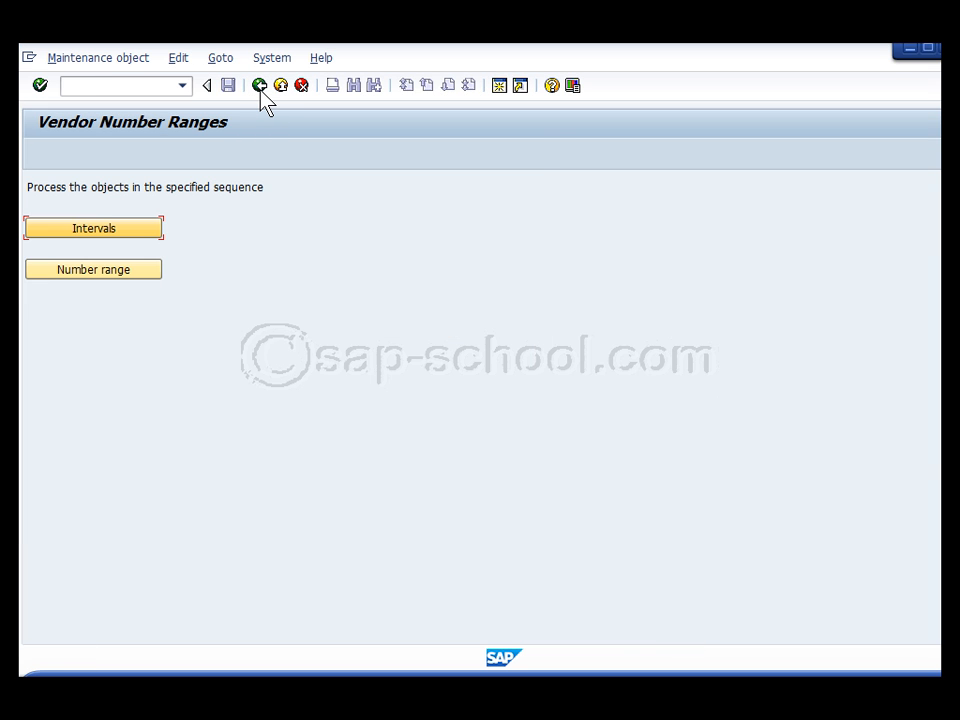
click(259, 86)
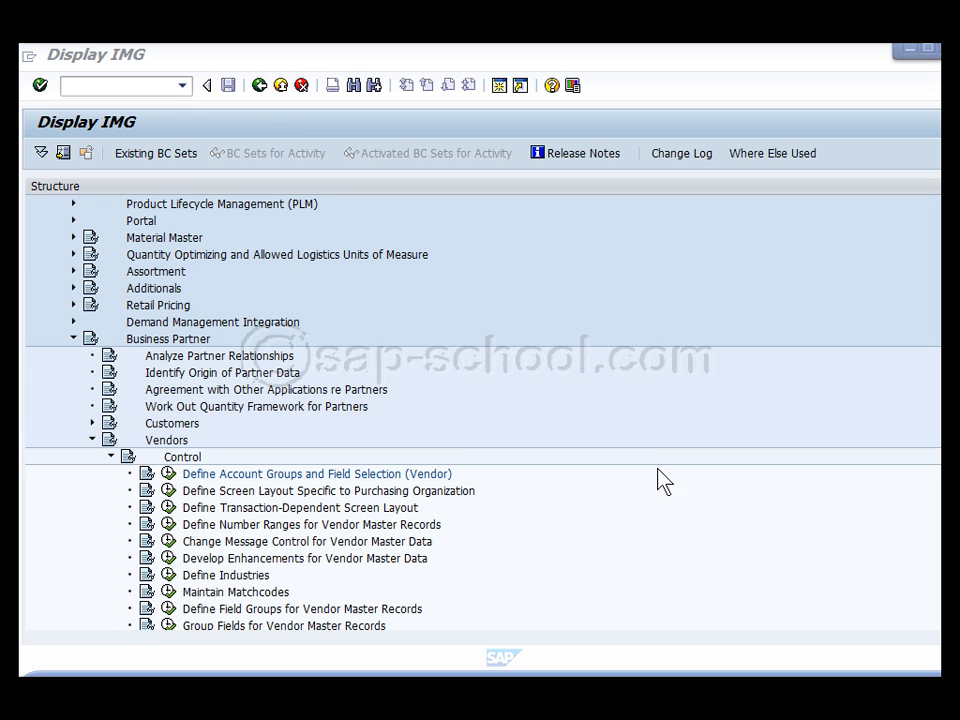
Open the vendor account groups table, position it to ZT33, and show ZT33's details
click(345, 477)
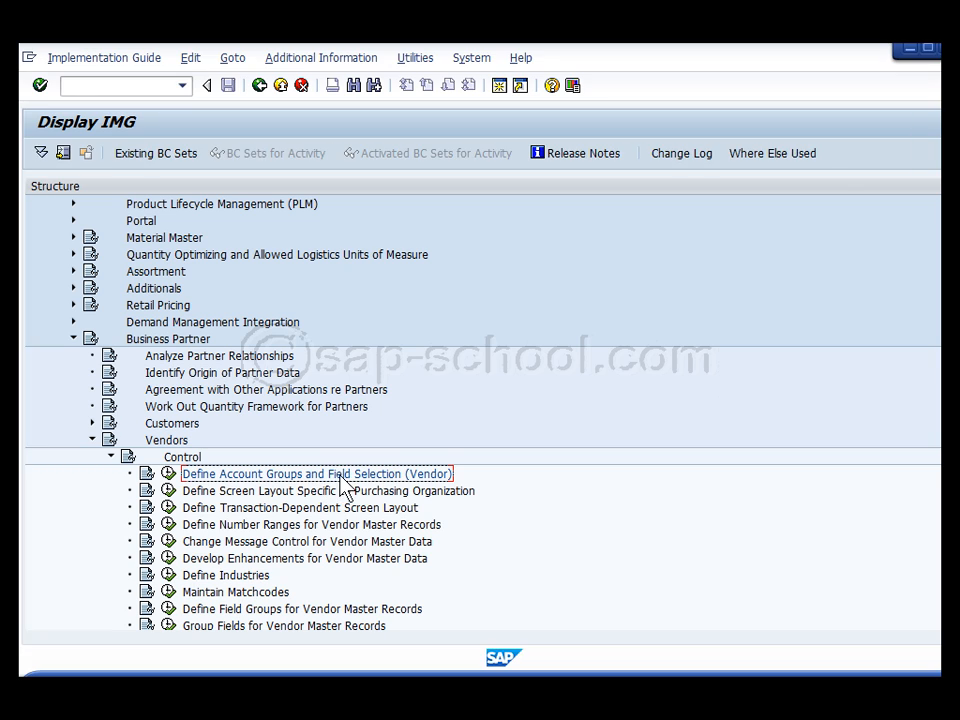
click(169, 474)
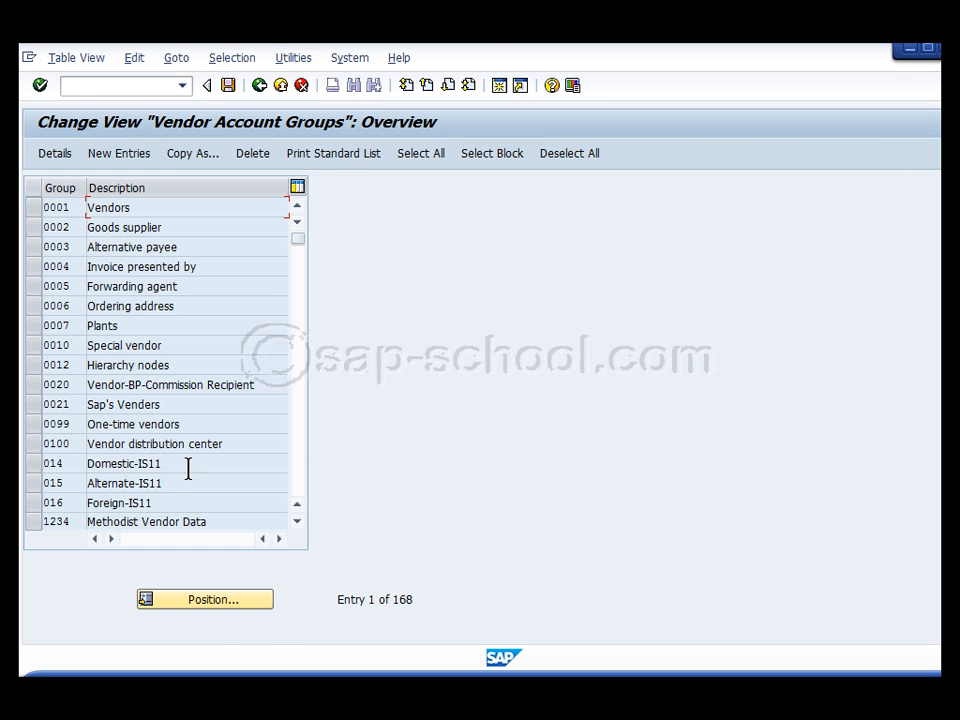
click(212, 603)
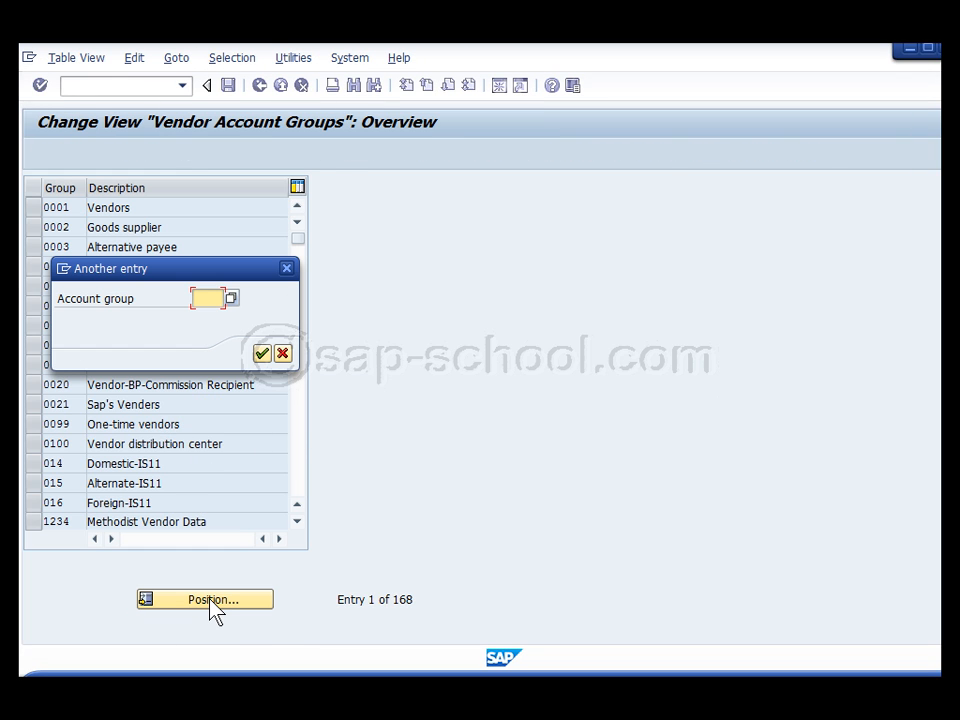
text(zt33)
key(Return)
click(33, 207)
click(52, 156)
Under General Data > Communication, make Internet mail address and Mobile Telephone optional entries
double_click(82, 354)
double_click(83, 331)
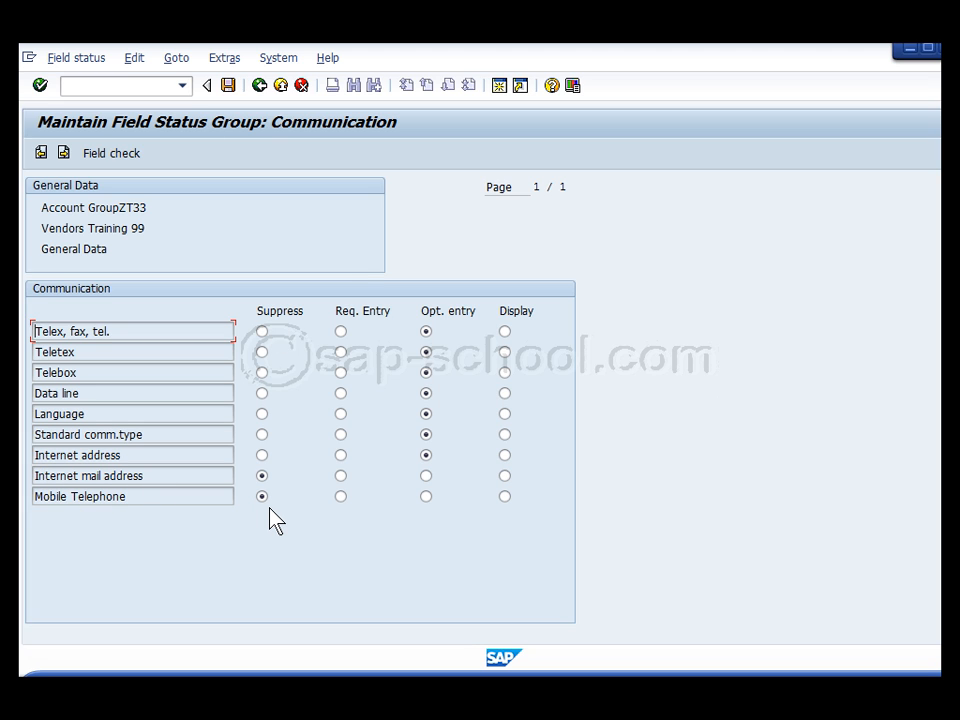
mouse_move(491, 698)
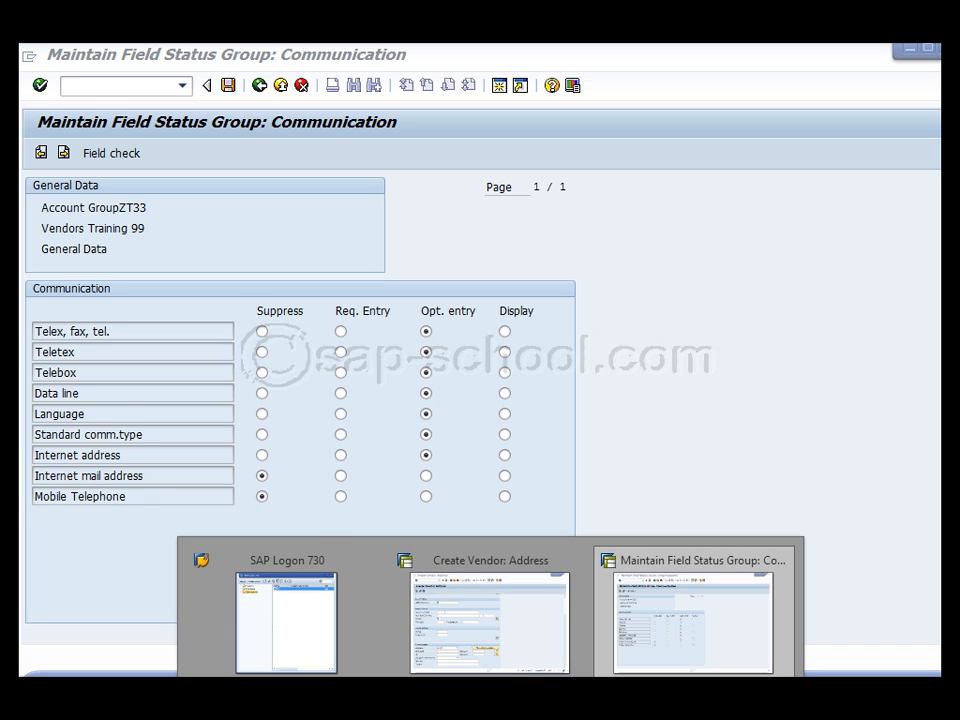
click(514, 656)
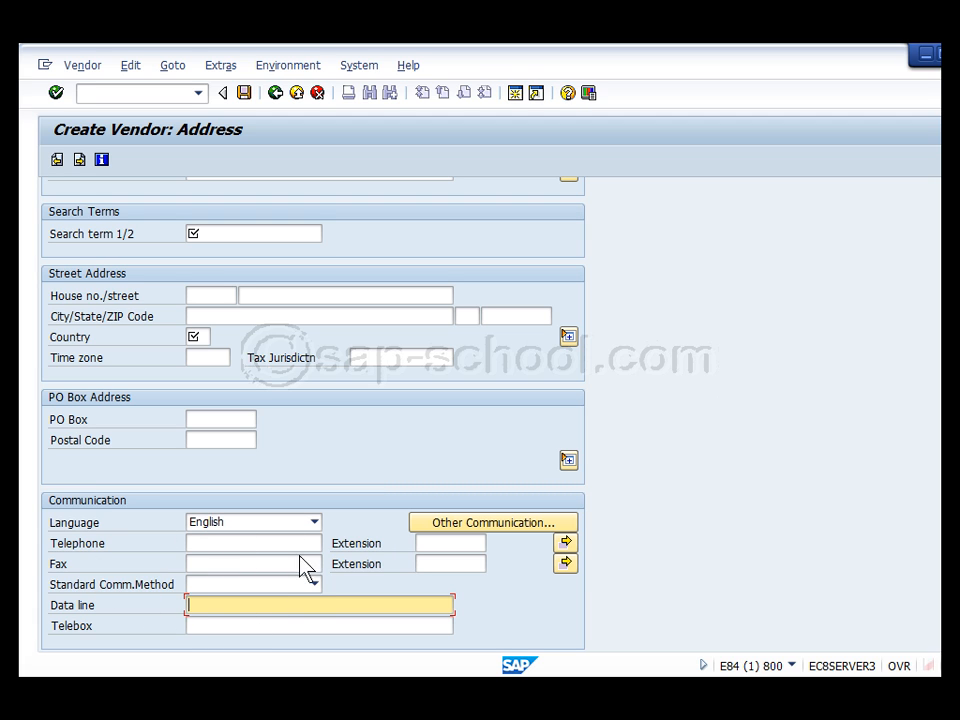
key(alt+Tab)
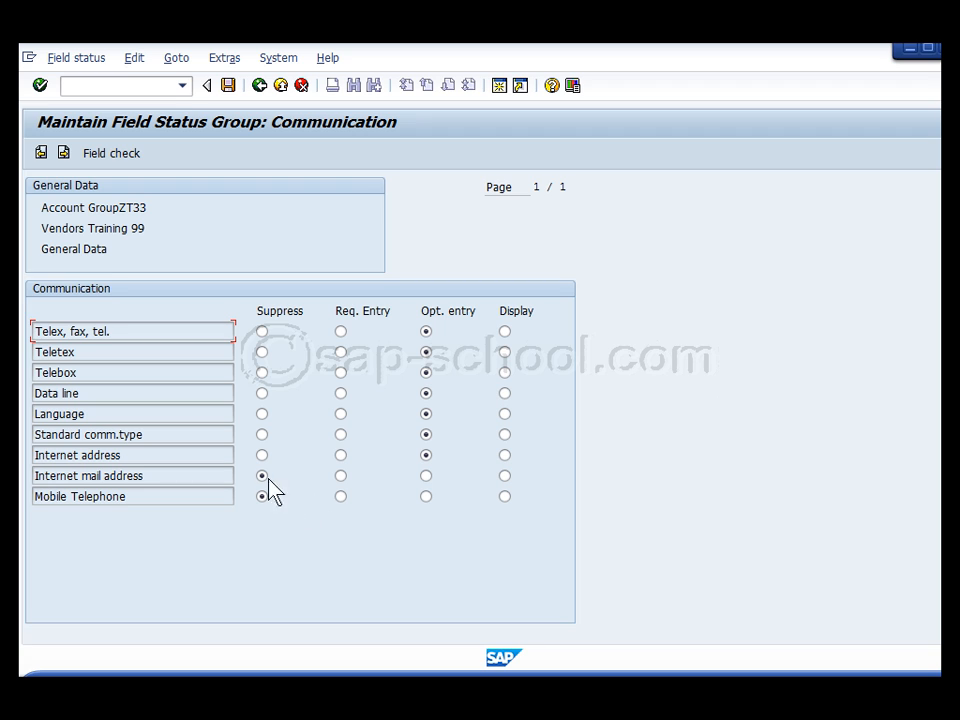
click(426, 475)
click(426, 496)
Save the ZT33 field status changes under a customizing request and return to the project screen
click(230, 85)
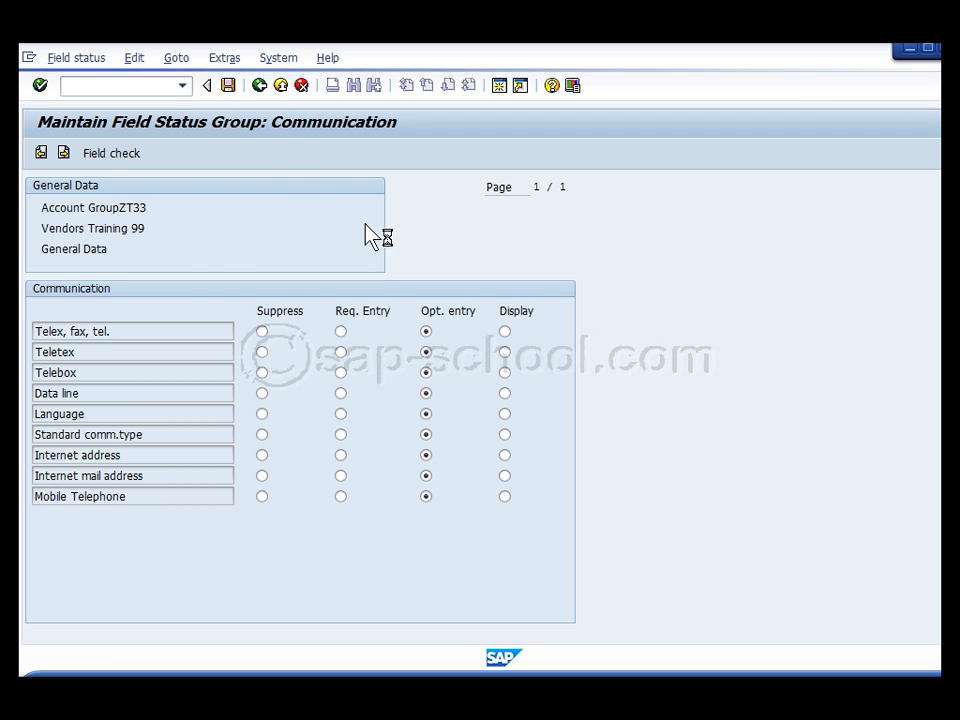
click(286, 355)
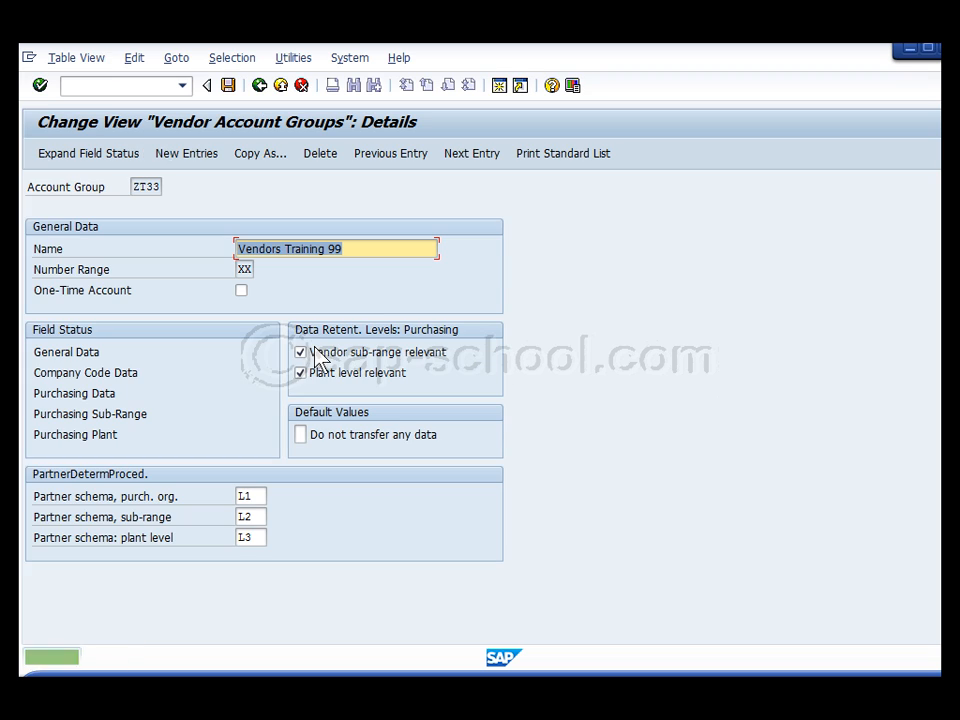
click(259, 86)
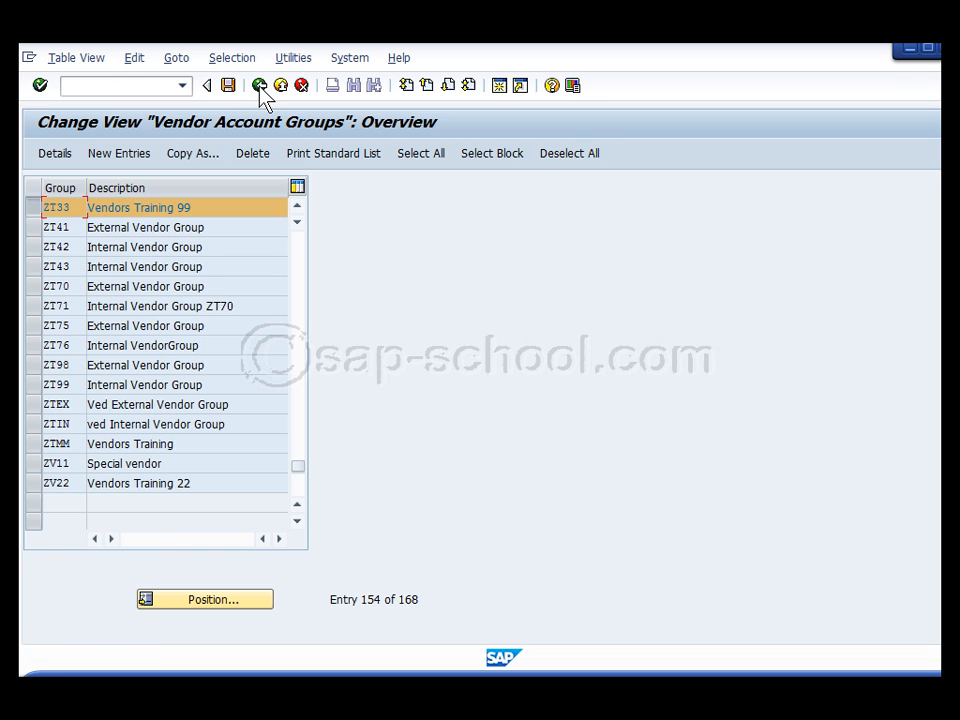
click(259, 86)
click(259, 86)
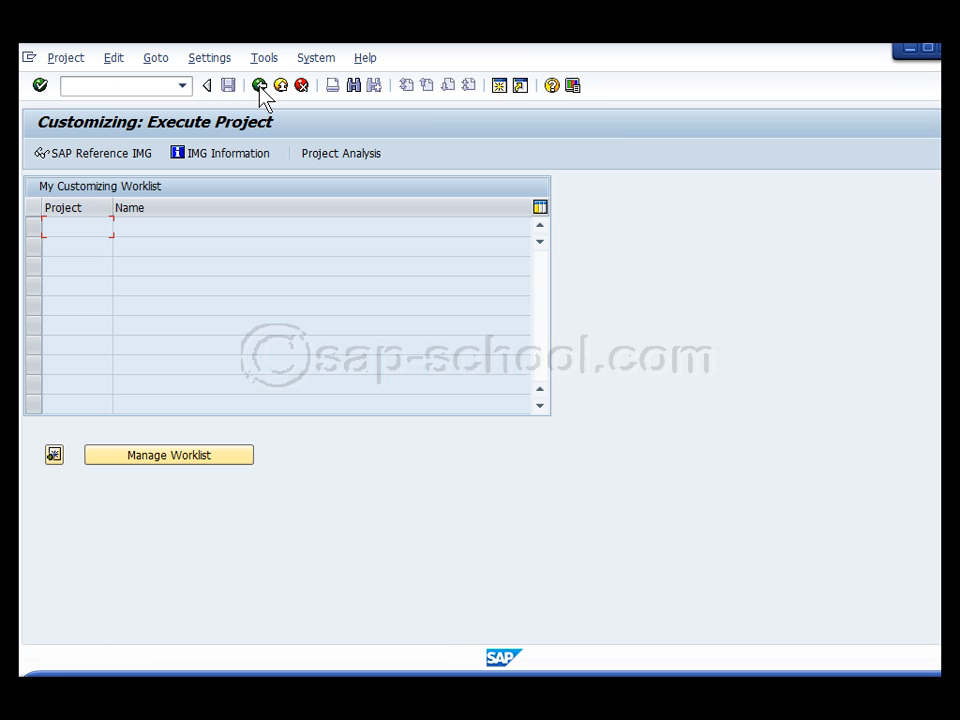
From the main menu, start XK01 Create Vendor for vendor Vendor33N and reach its address screen
click(259, 86)
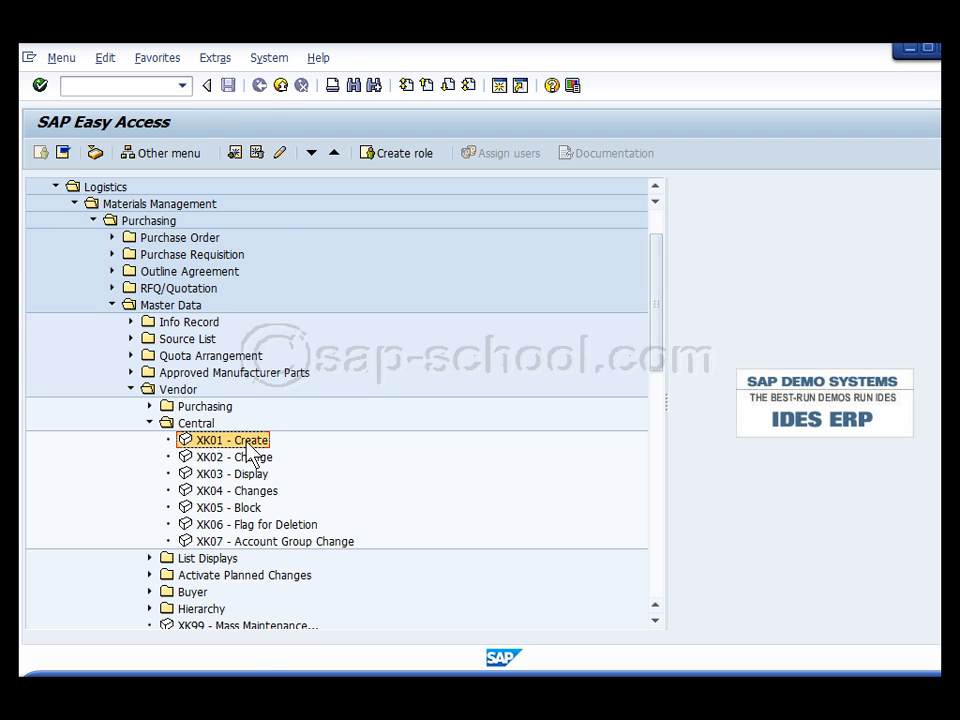
double_click(248, 446)
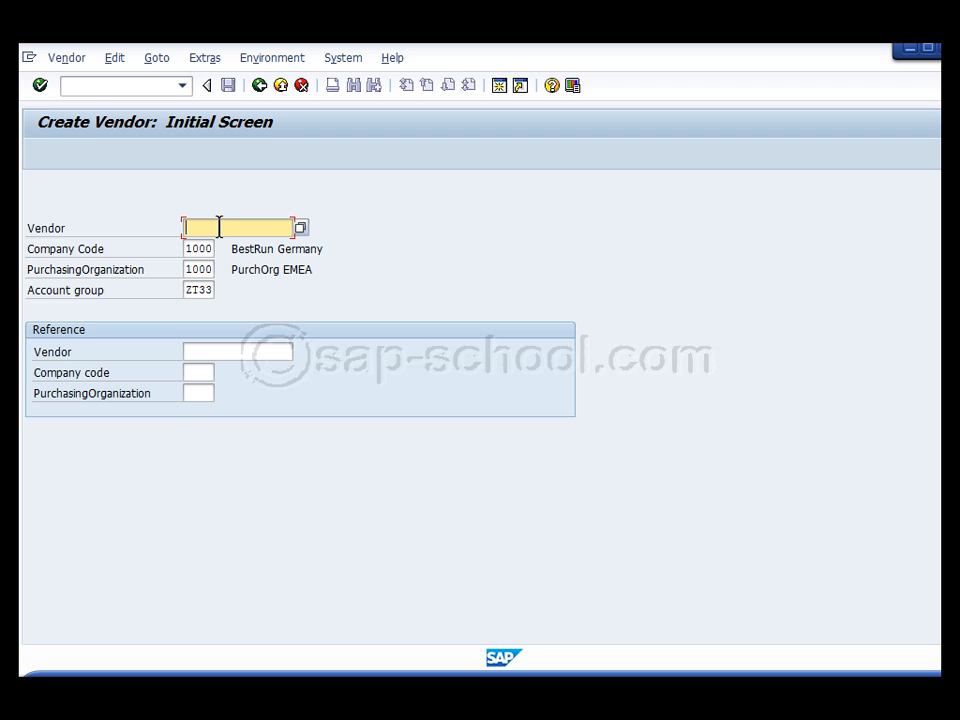
text(Ven)
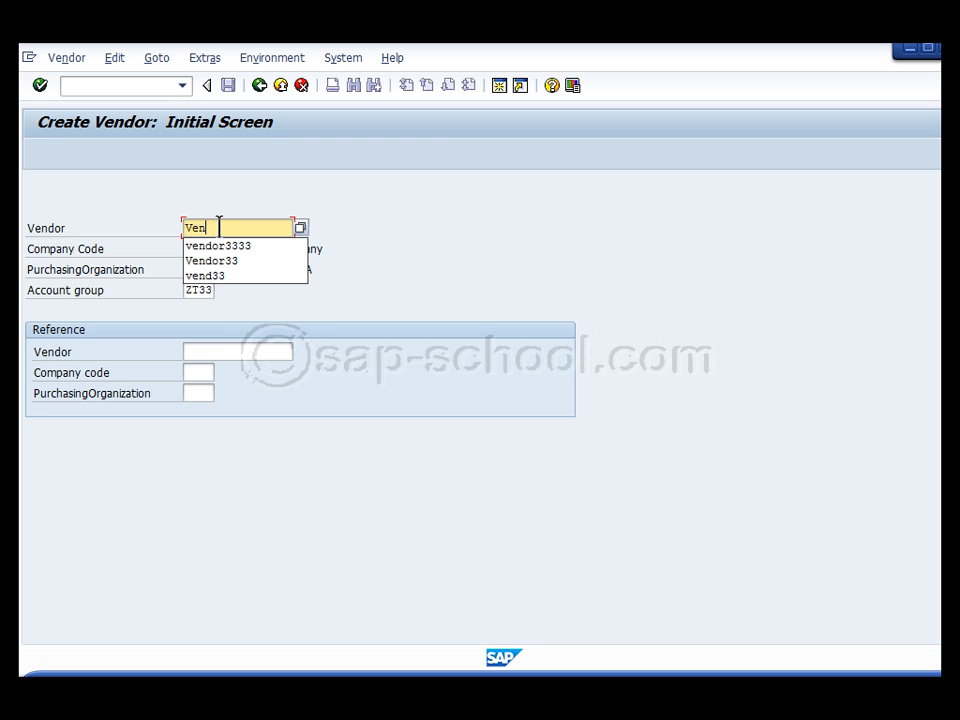
text(dor33)
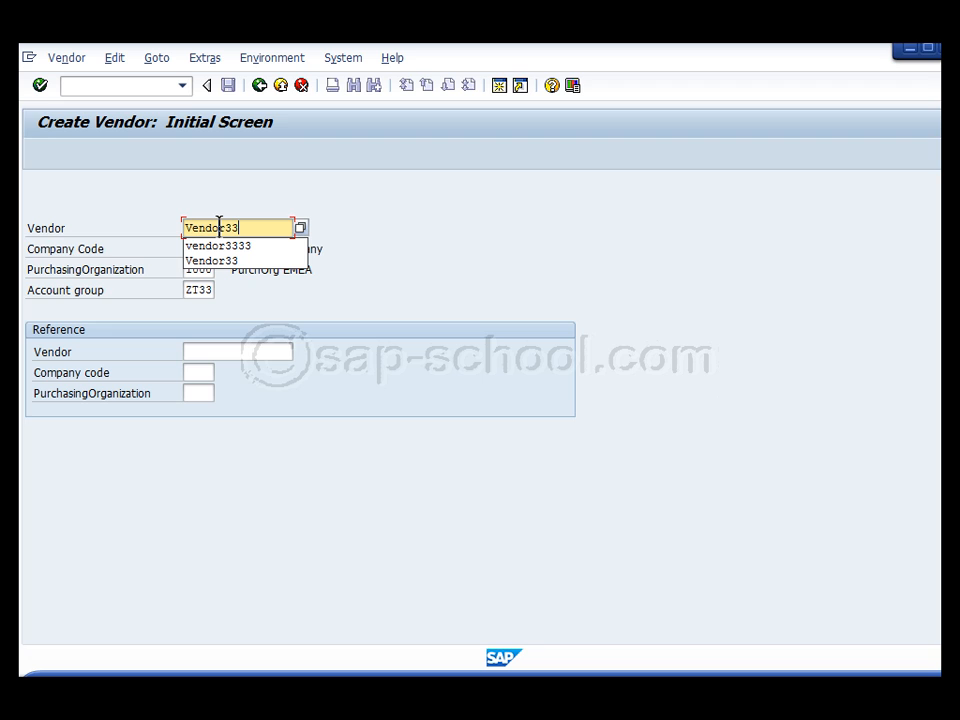
text(N)
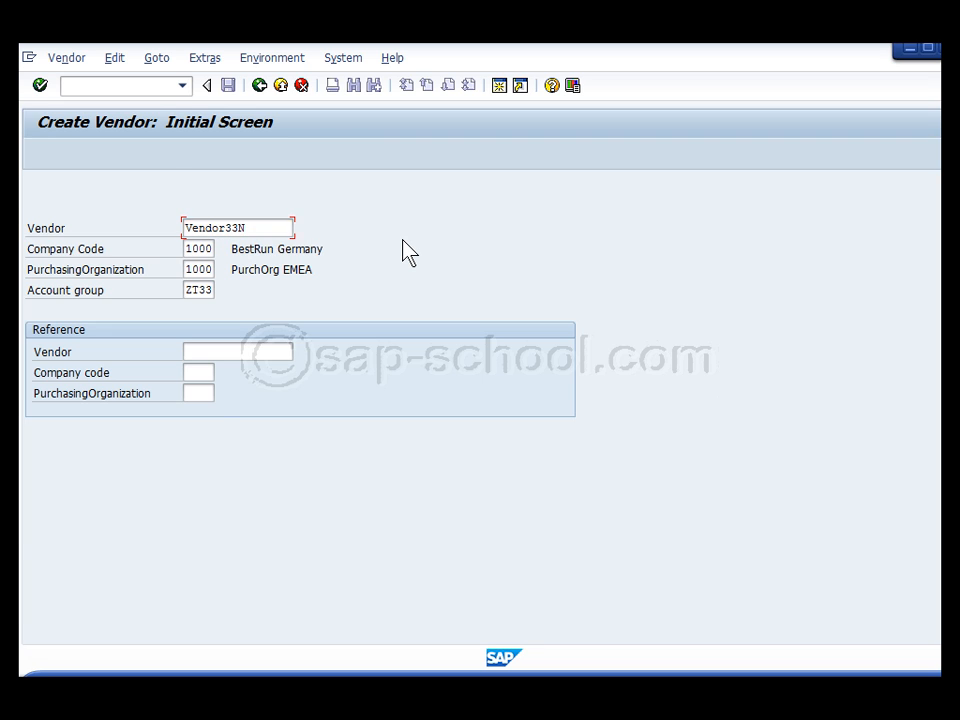
key(Return)
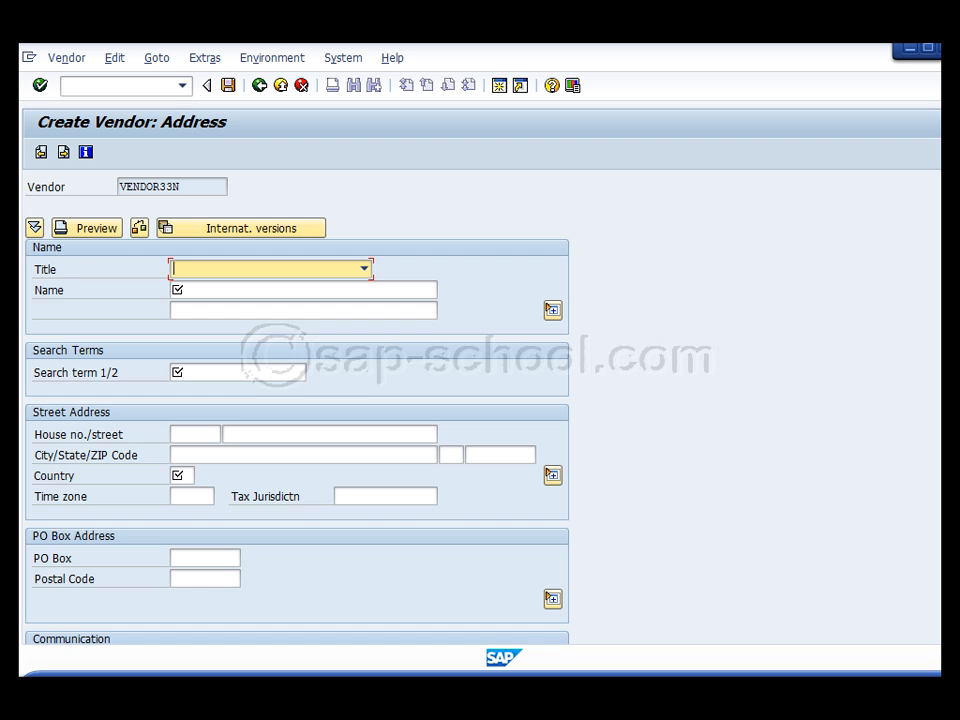
Scroll to Communication and check the new E-Mail and Mobile Phone fields
scroll(297, 400, down, 3)
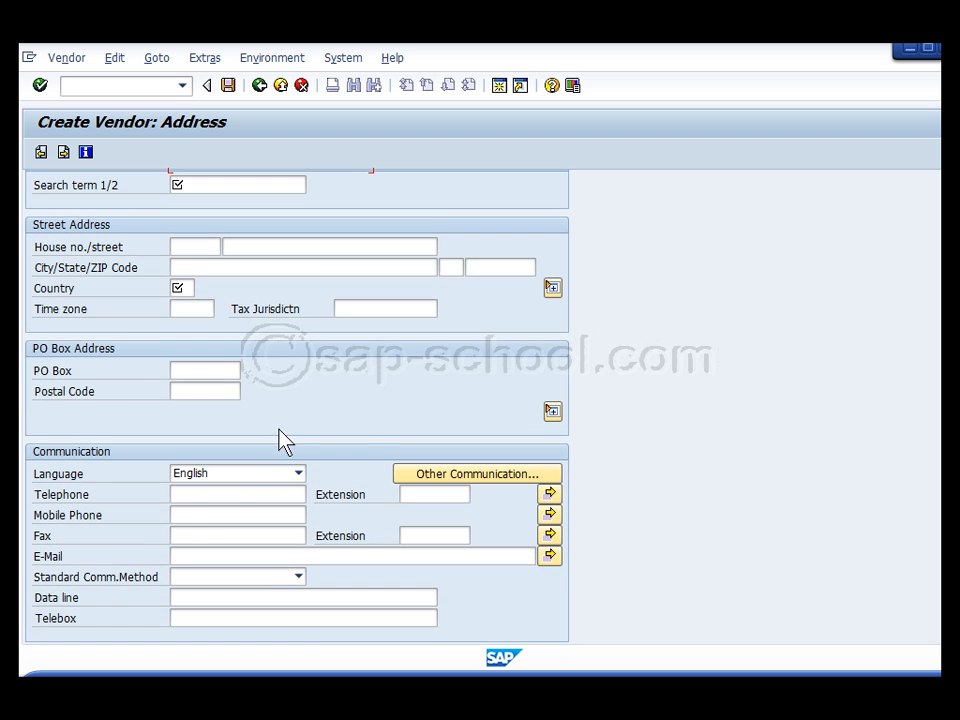
click(191, 559)
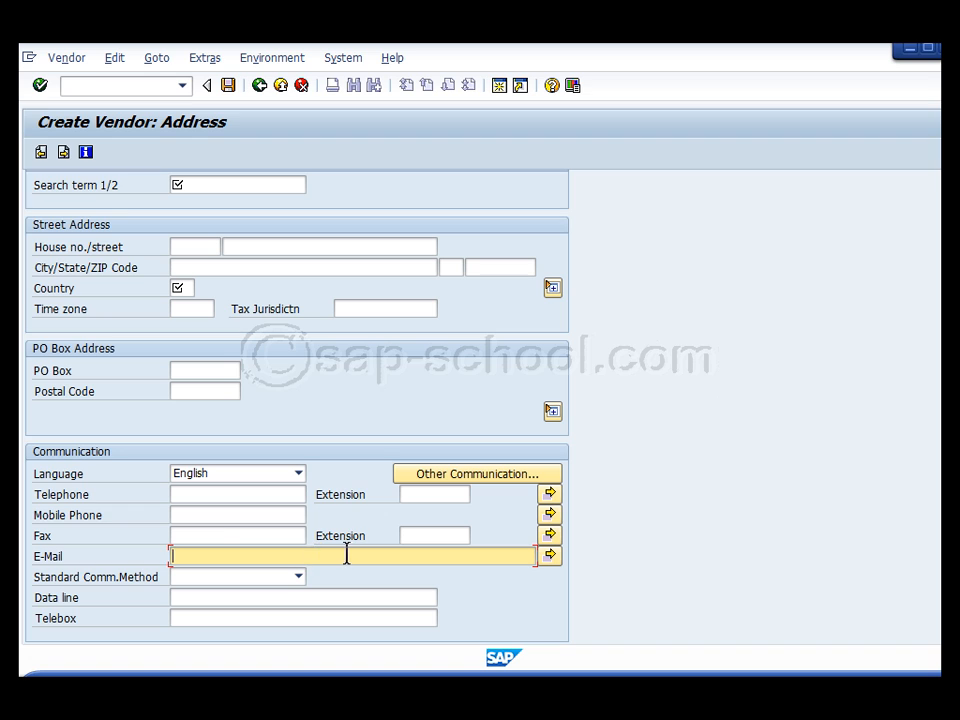
click(201, 514)
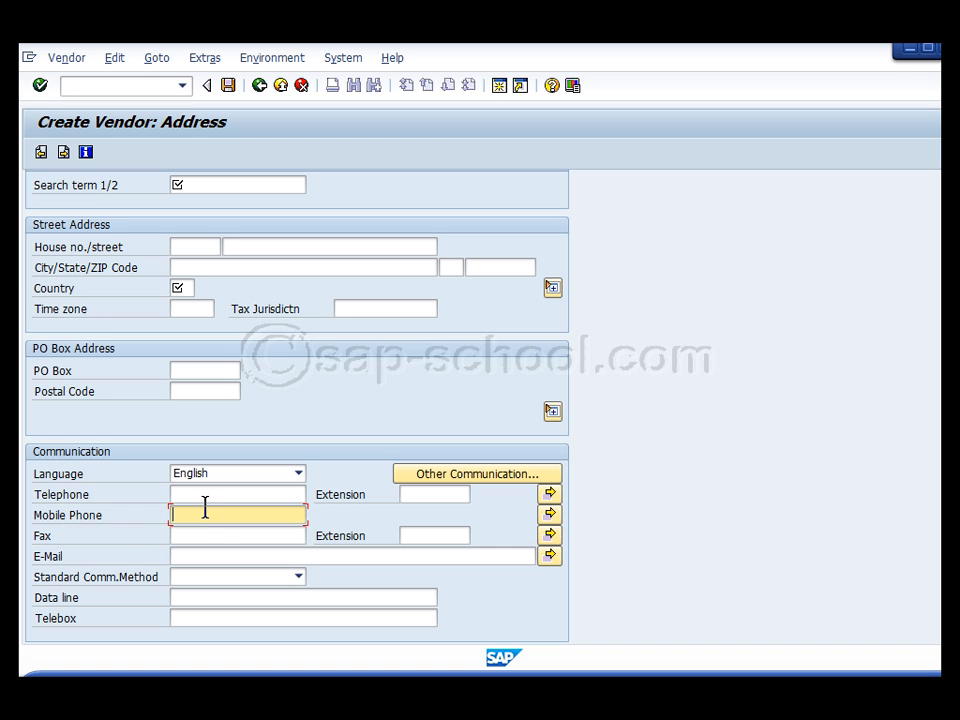